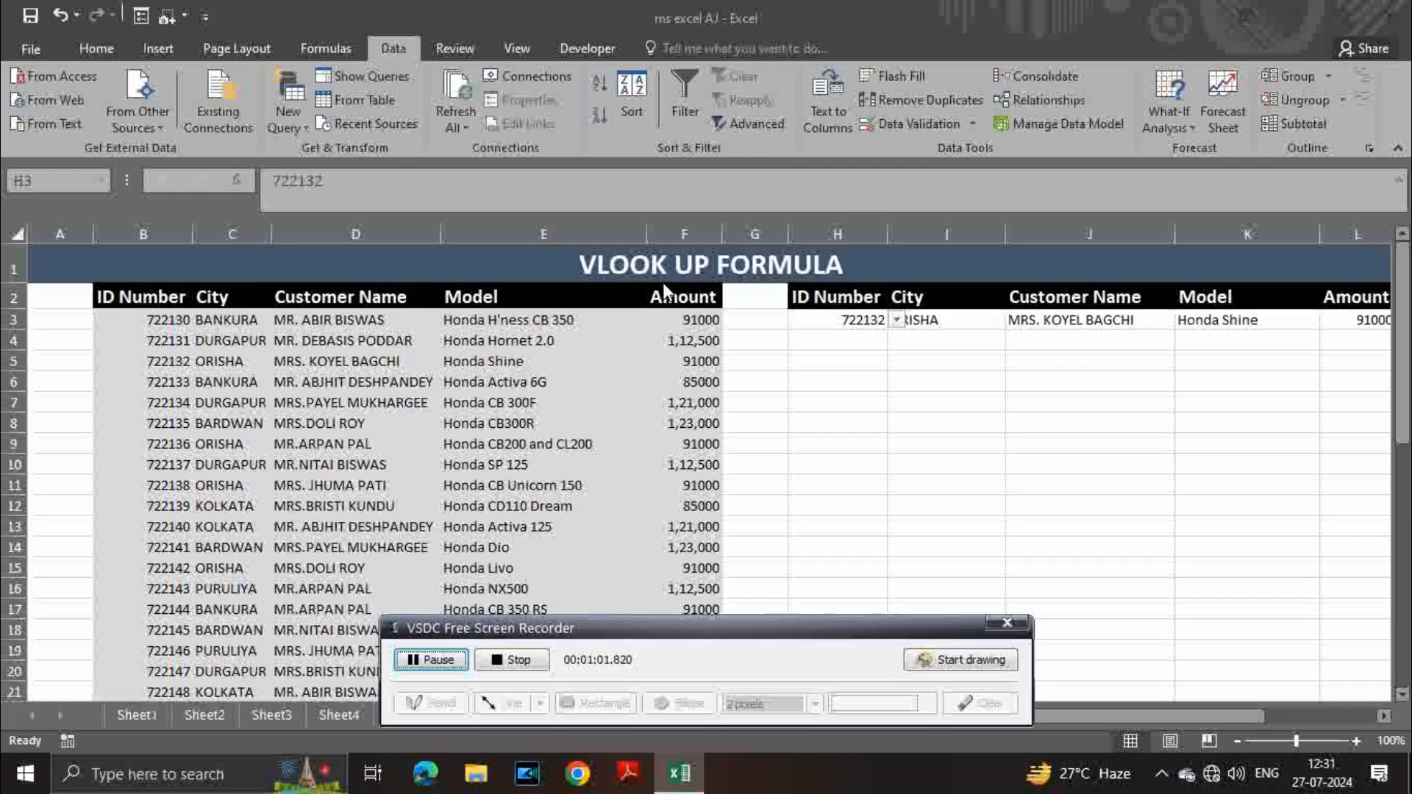
click(154, 319)
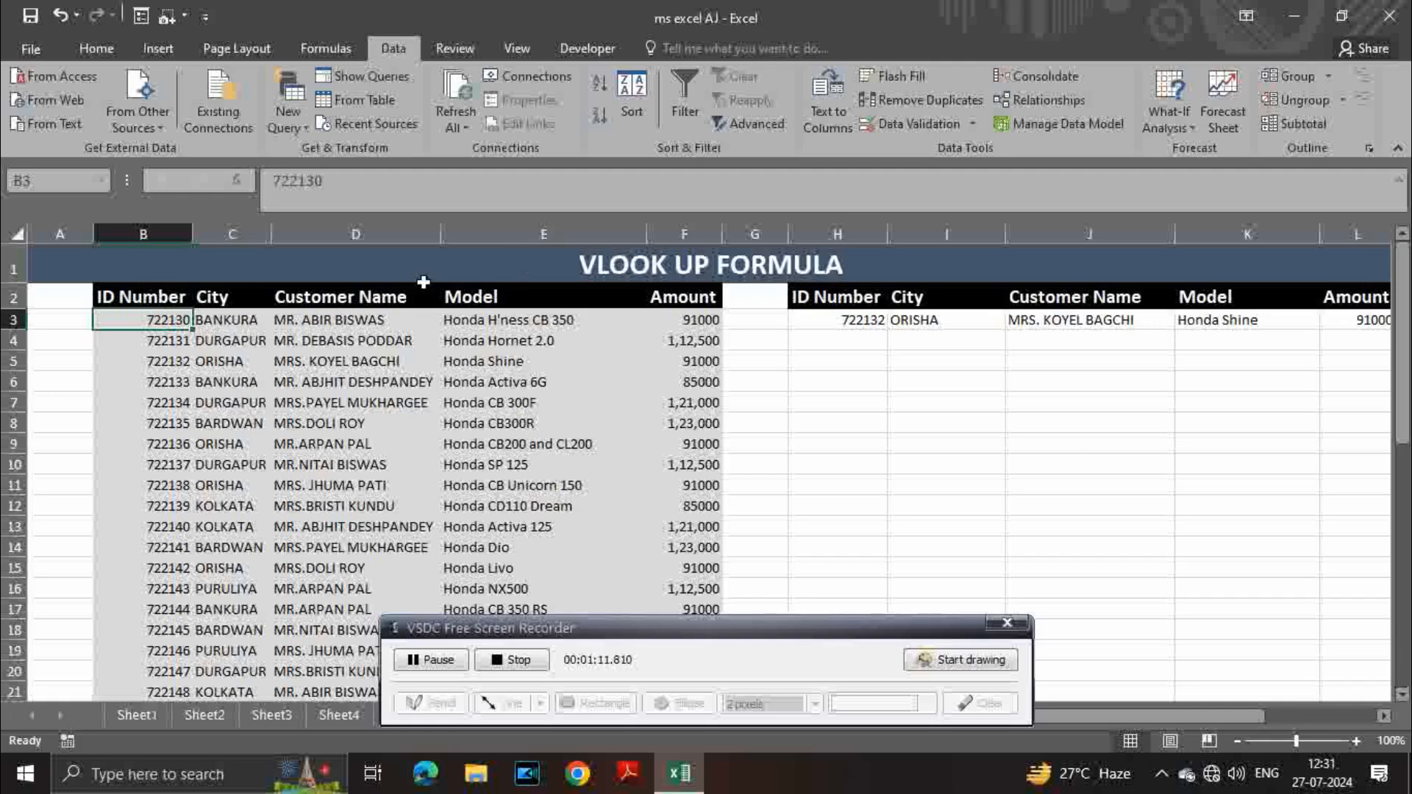
click(537, 257)
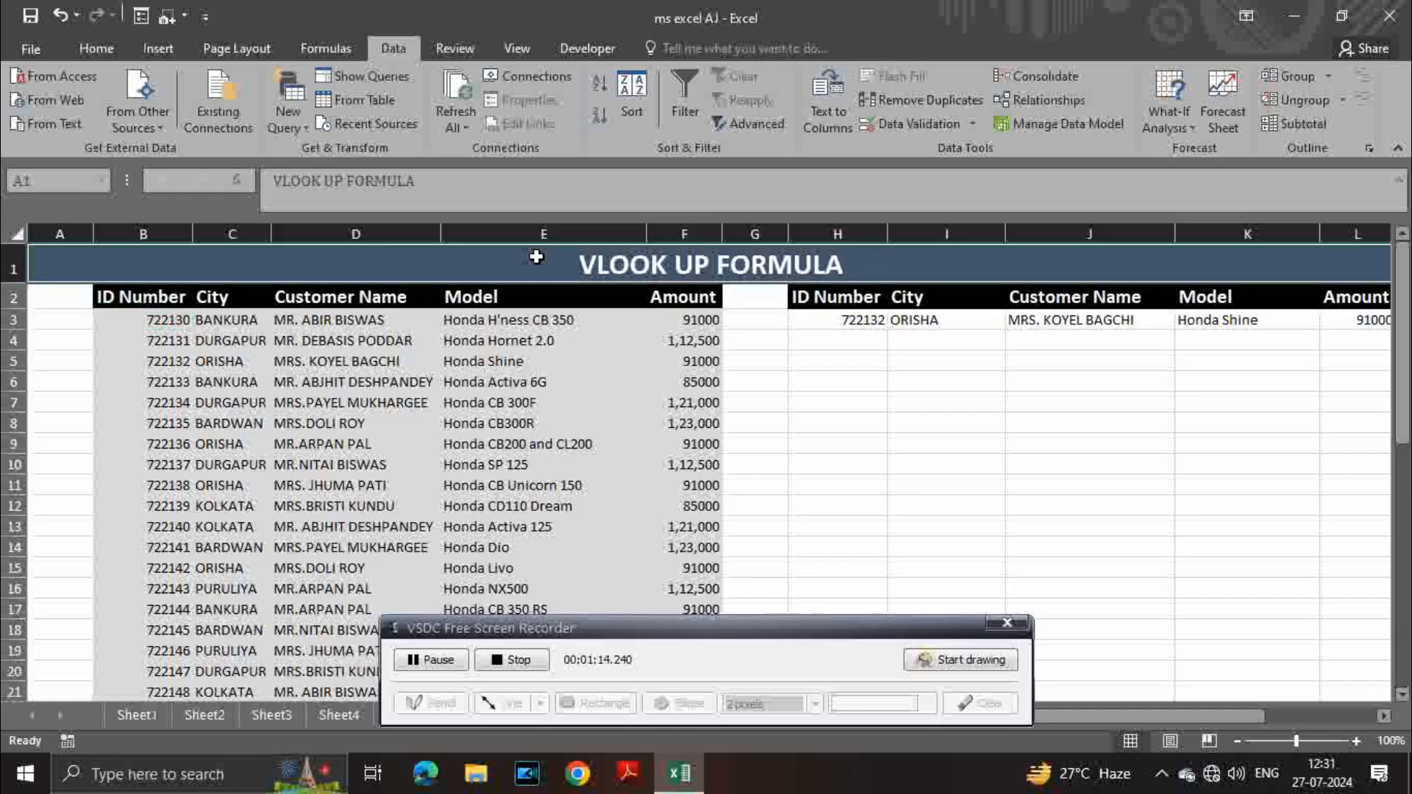
click(153, 321)
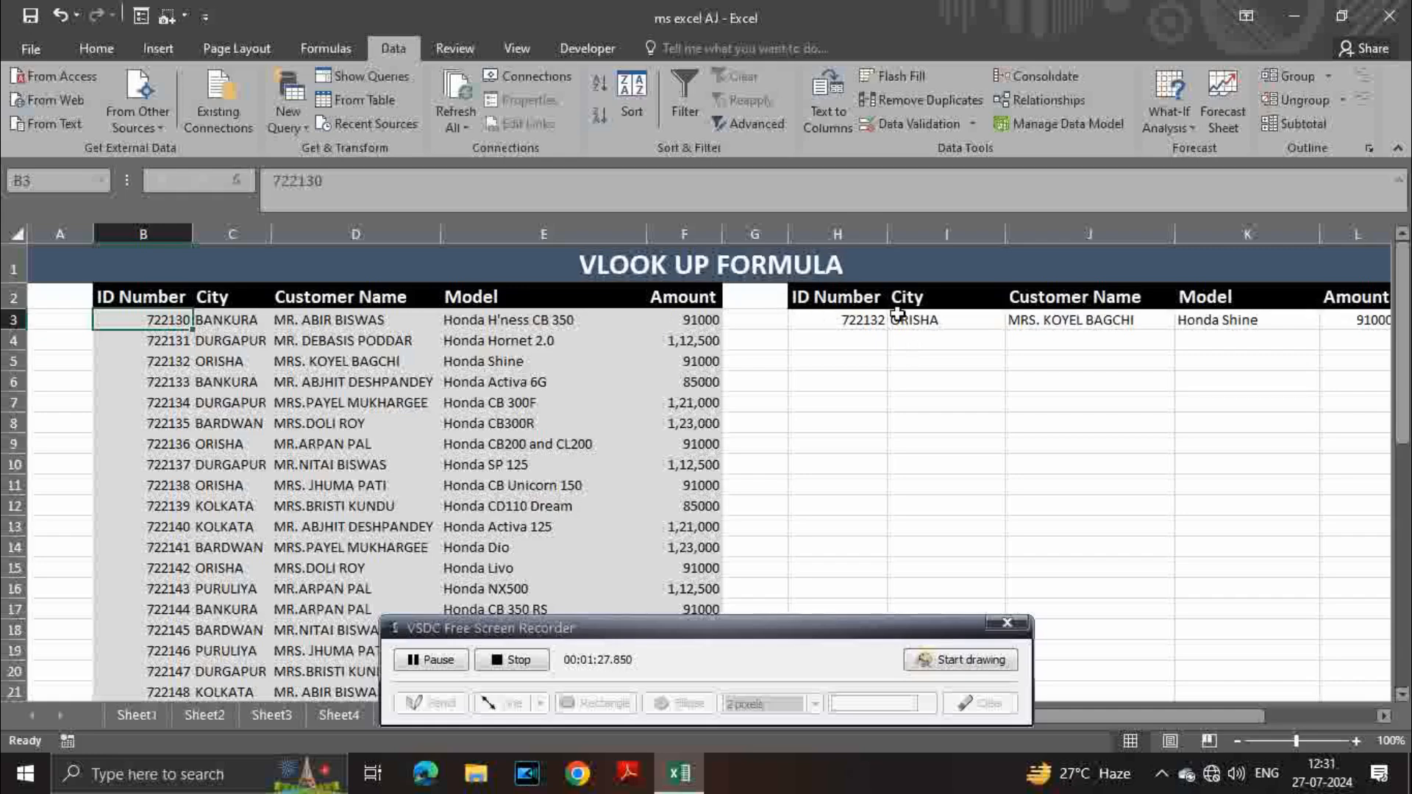
Step: Replace the lookup ID number in H3 with the first ID number from the source table
click(846, 319)
double_click(867, 321)
text(1)
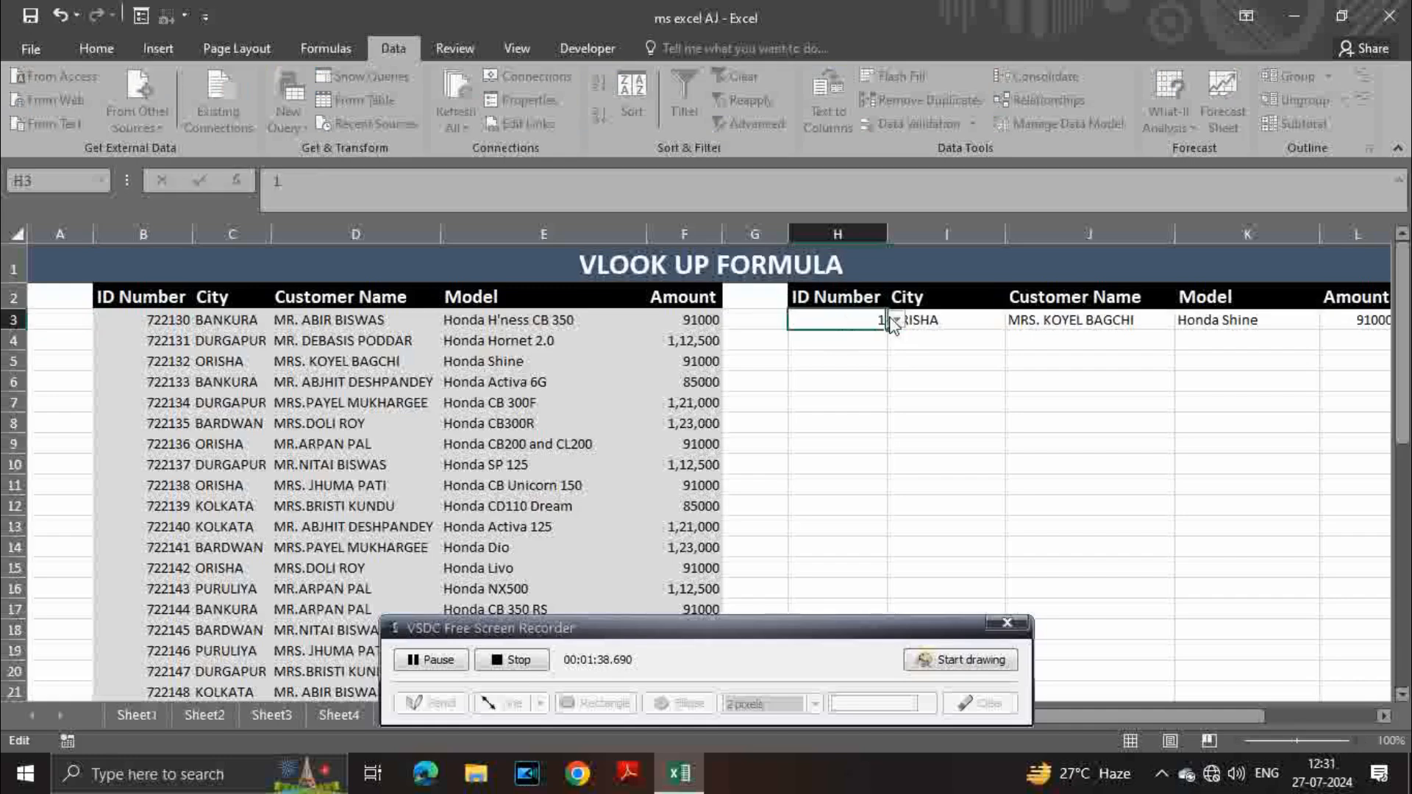
key(BackSpace)
text(722130)
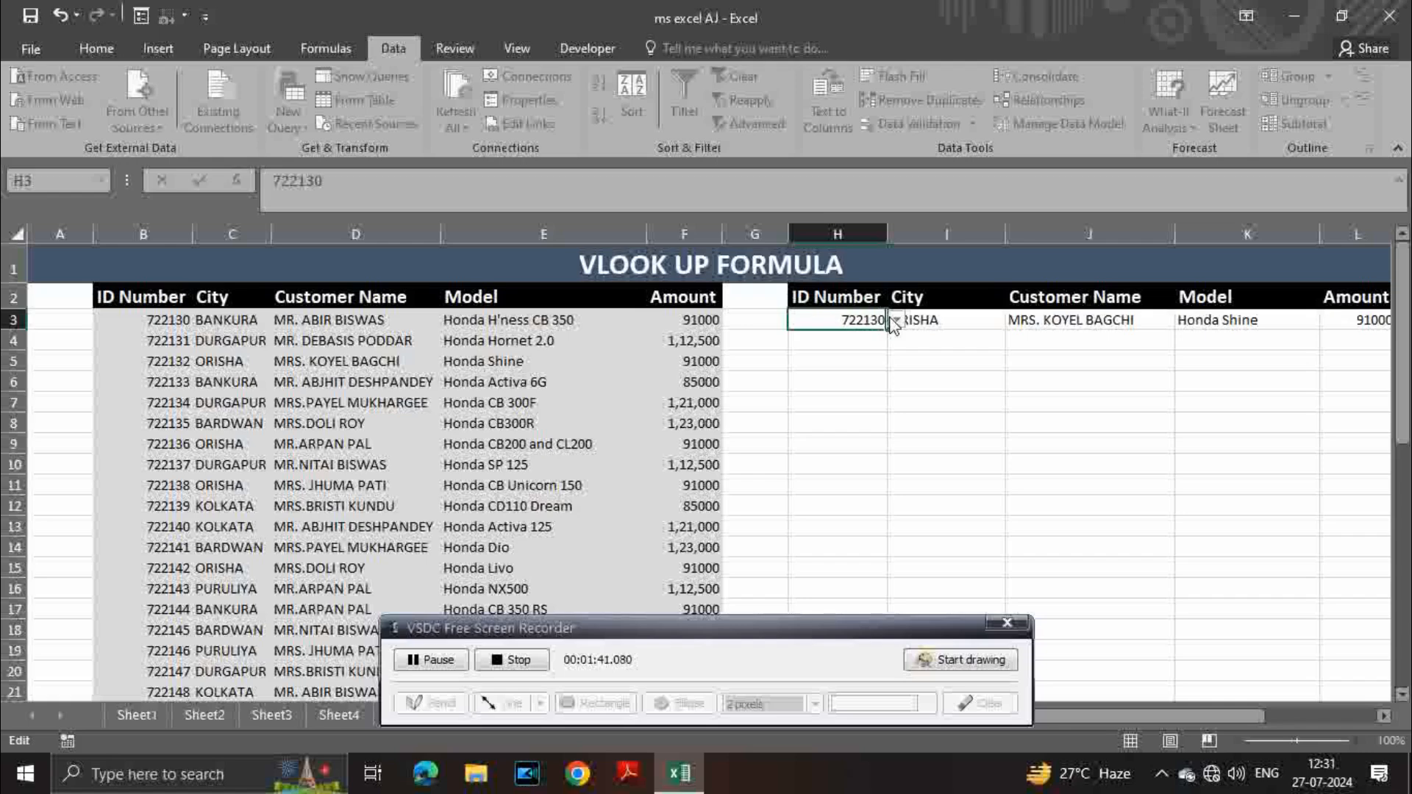
click(864, 359)
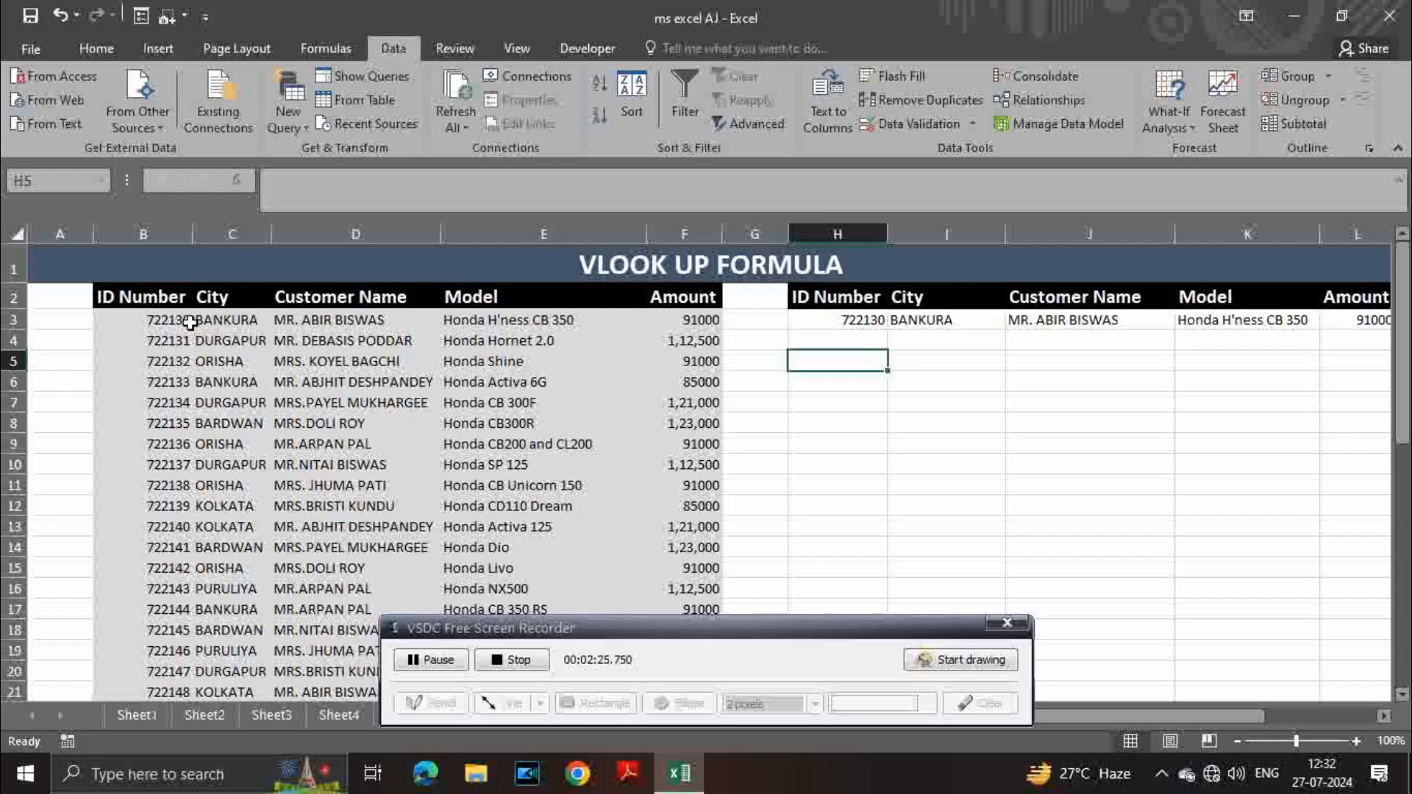
scroll(177, 305, down, 4)
scroll(184, 309, up, 4)
click(843, 323)
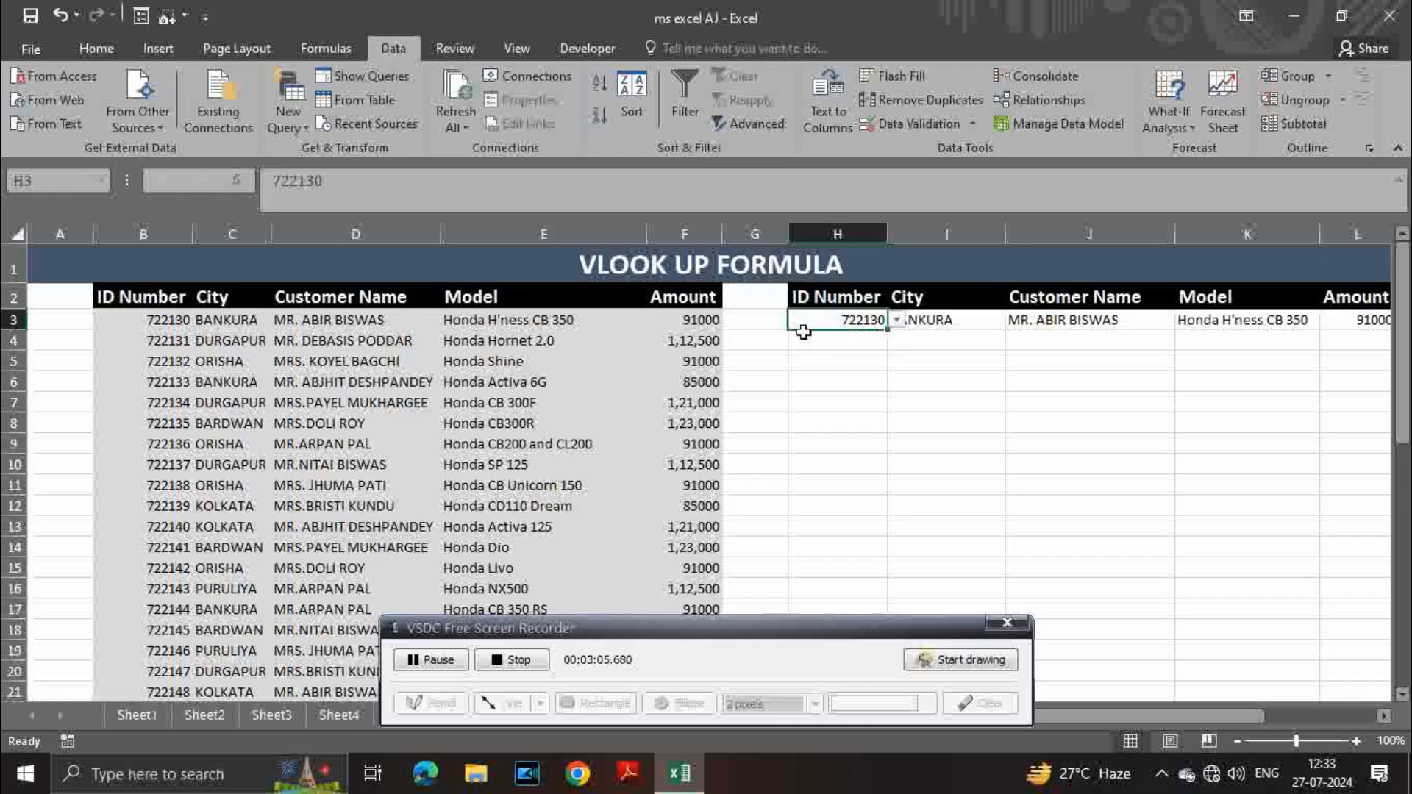
click(798, 359)
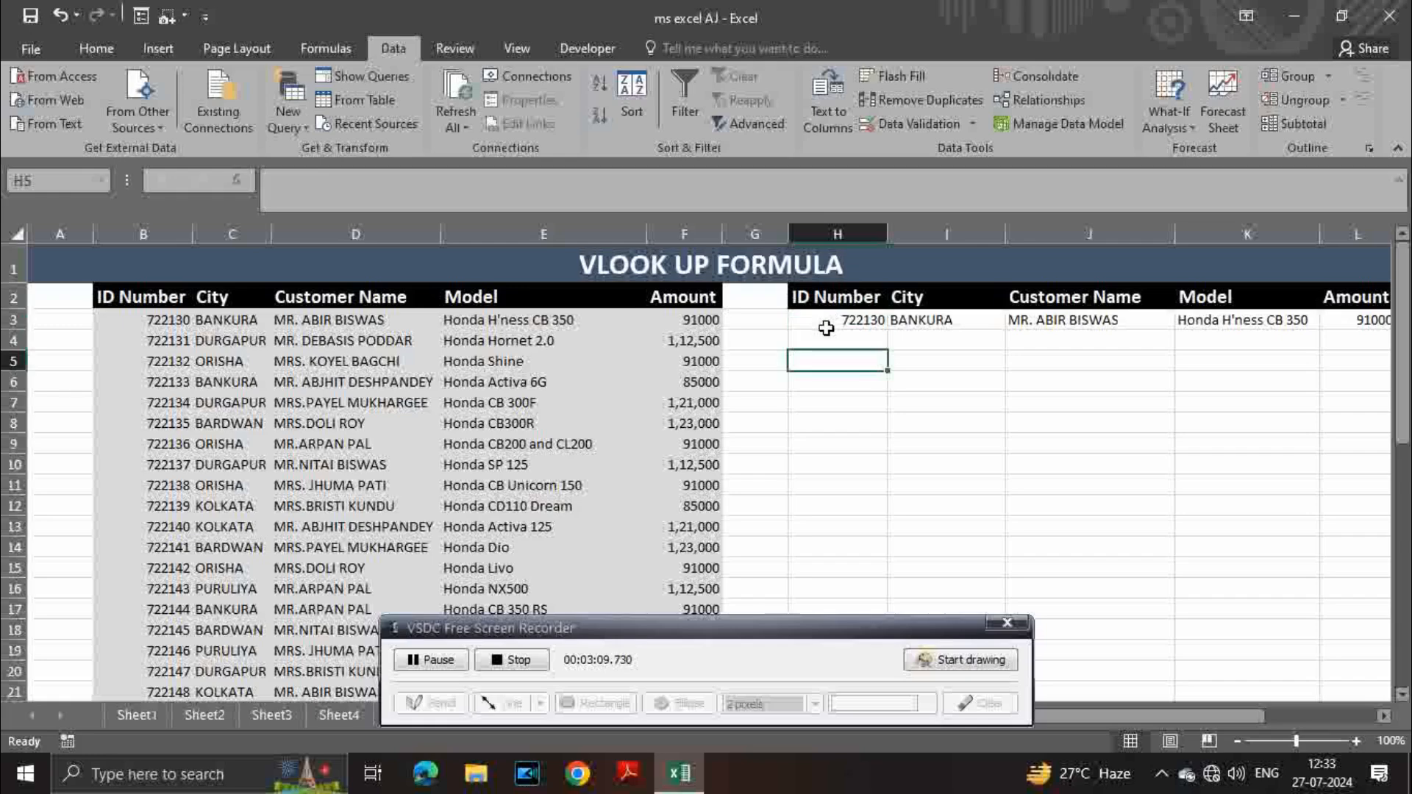
Step: Clear the contents of the lookup row from ID Number to Amount, H3:L3
drag(834, 321, 1383, 317)
key(Delete)
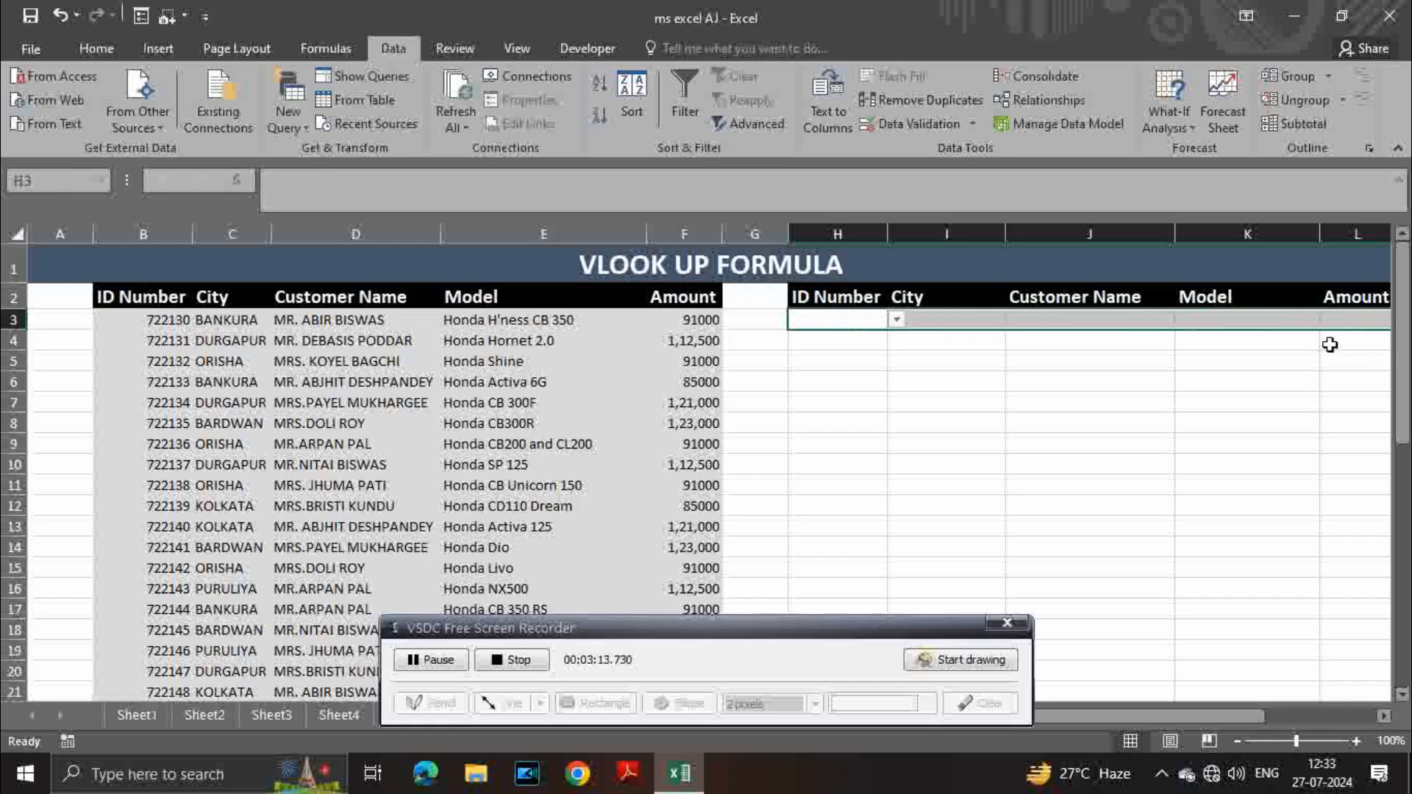
click(864, 325)
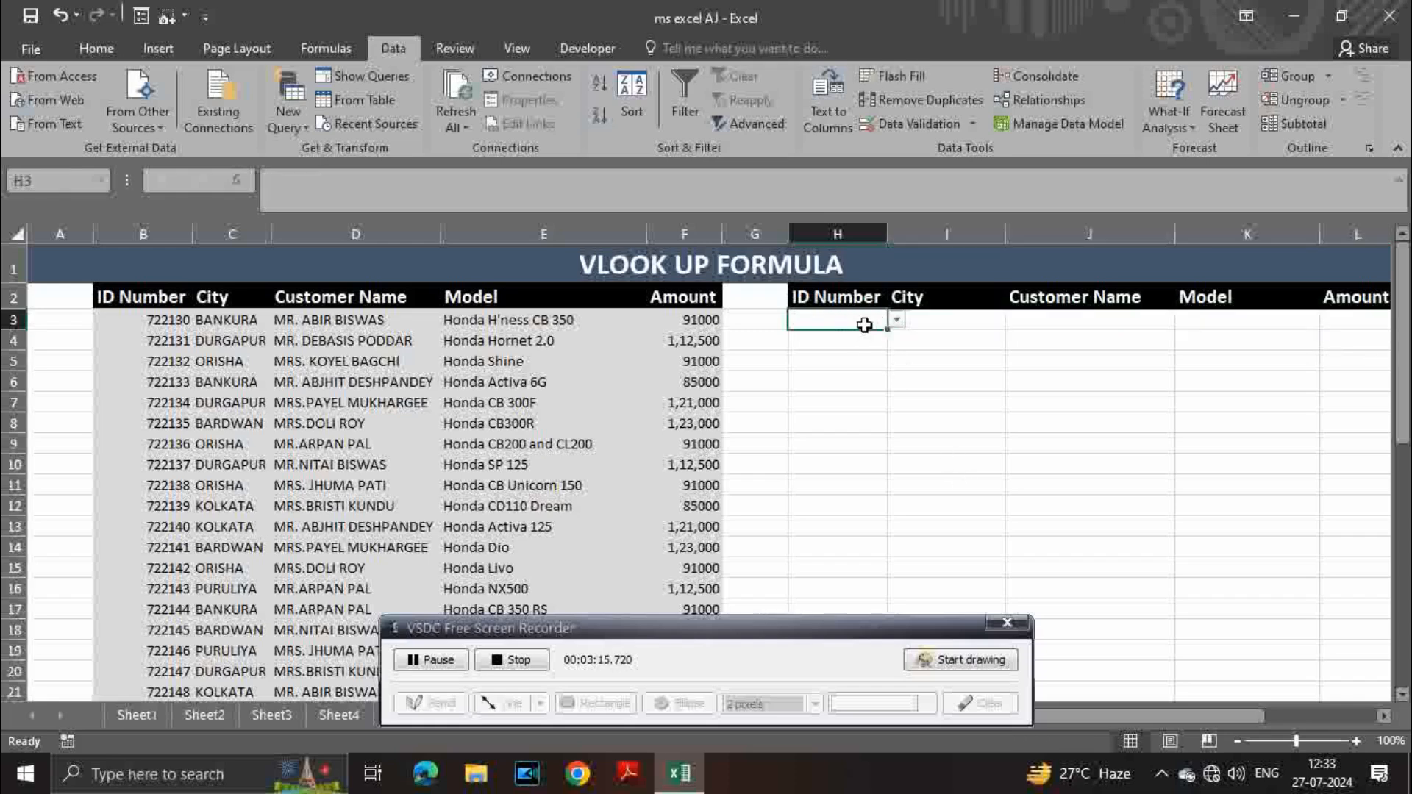
click(841, 378)
Step: Inspect the existing list of ID numbers offered in cell H3 without choosing one
click(851, 322)
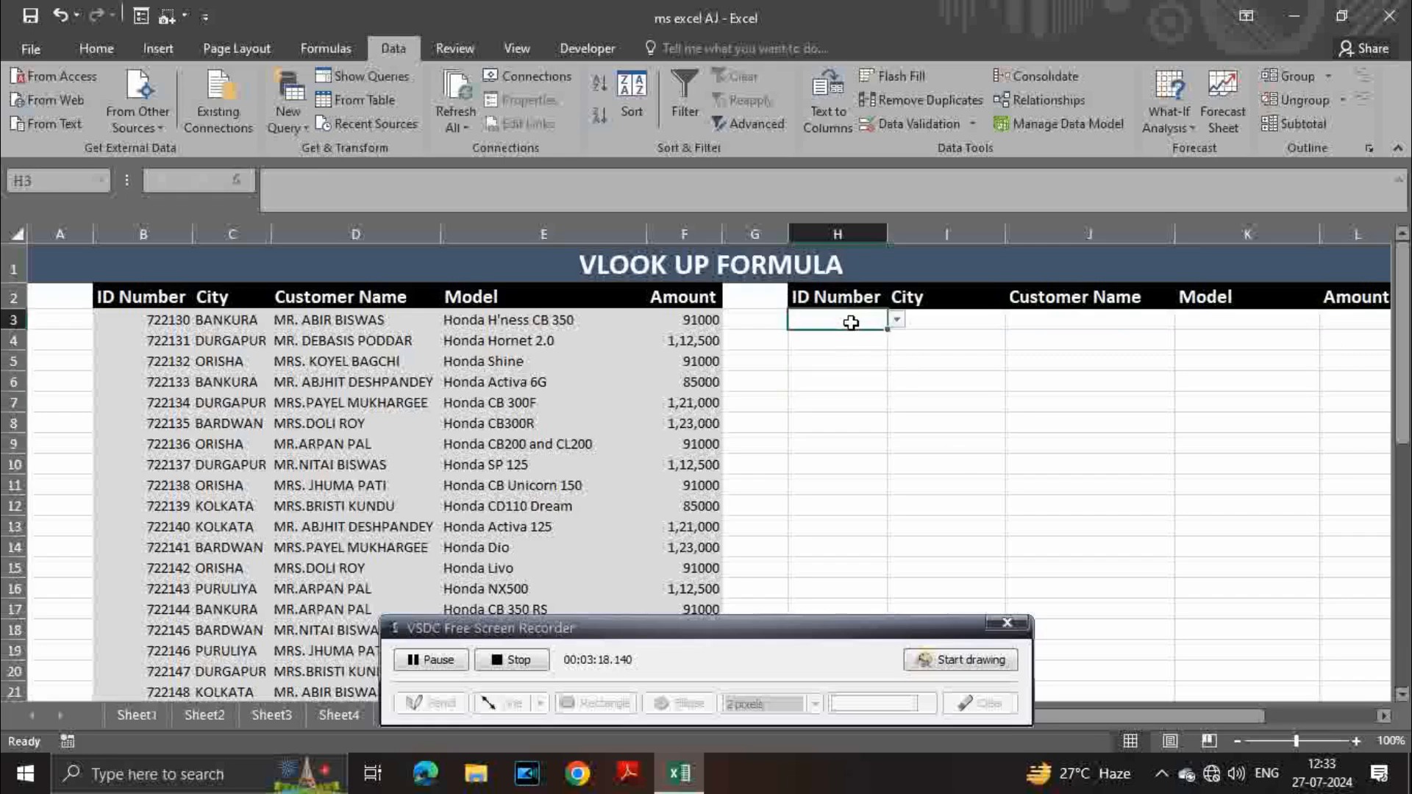
click(897, 320)
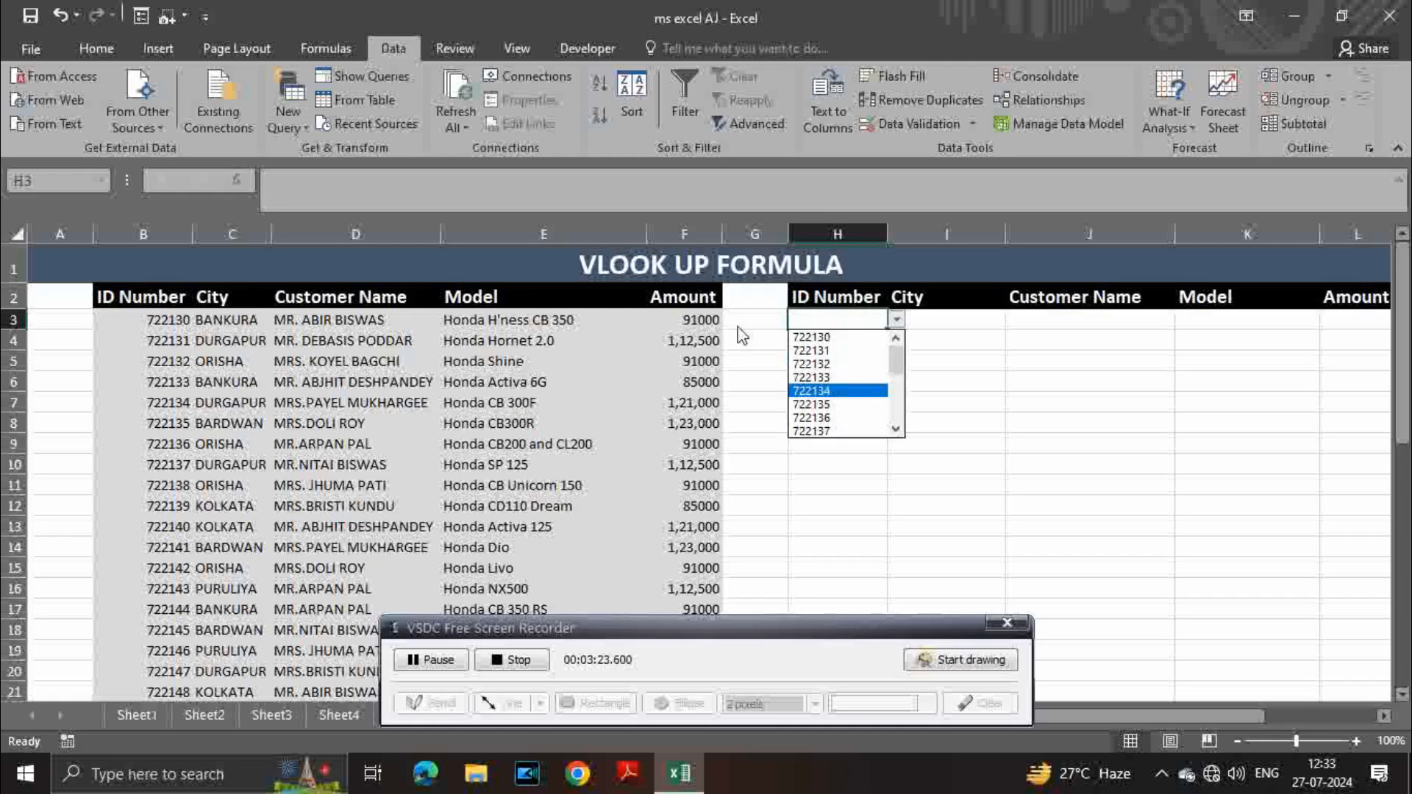
mouse_move(896, 362)
mouse_down()
mouse_move(899, 411)
mouse_move(897, 360)
mouse_up()
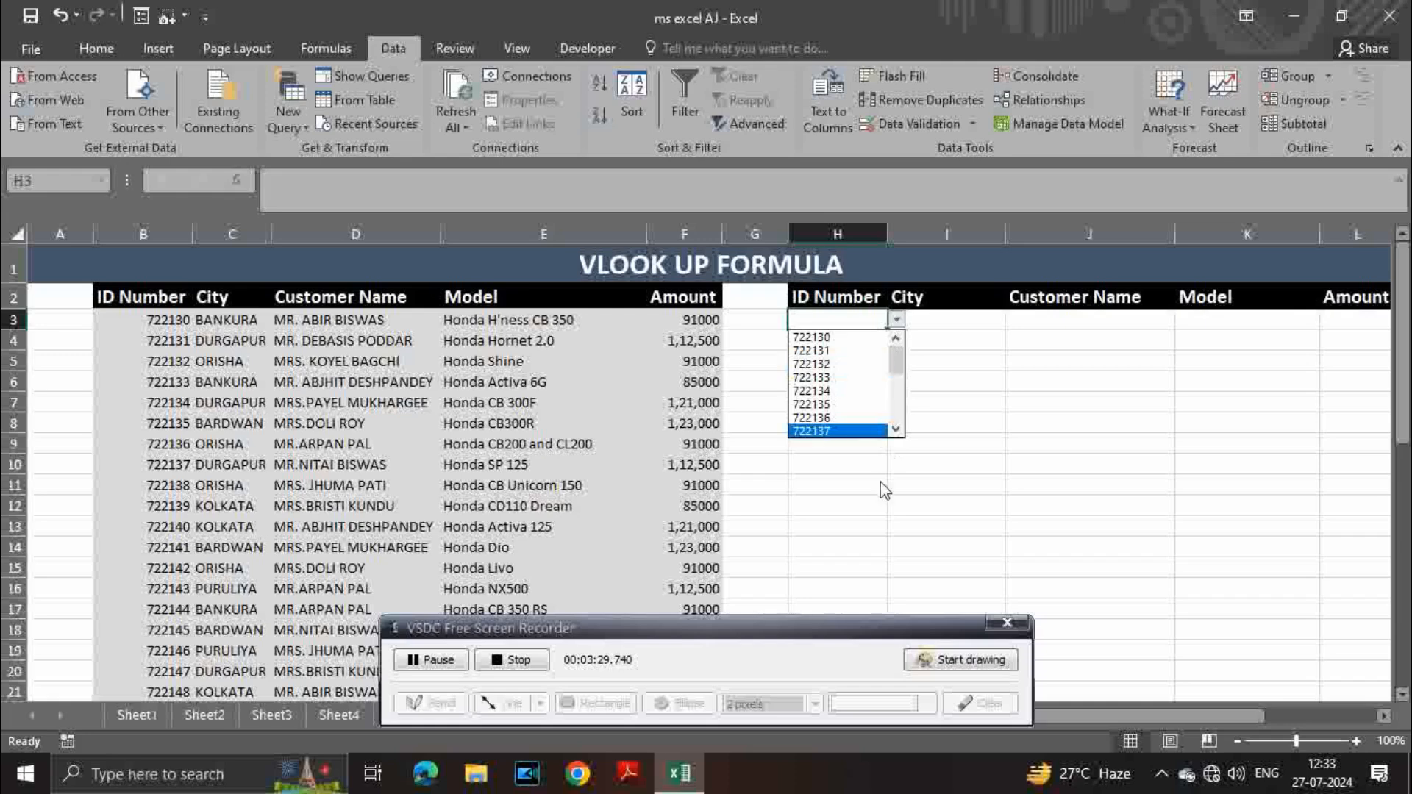
key(Escape)
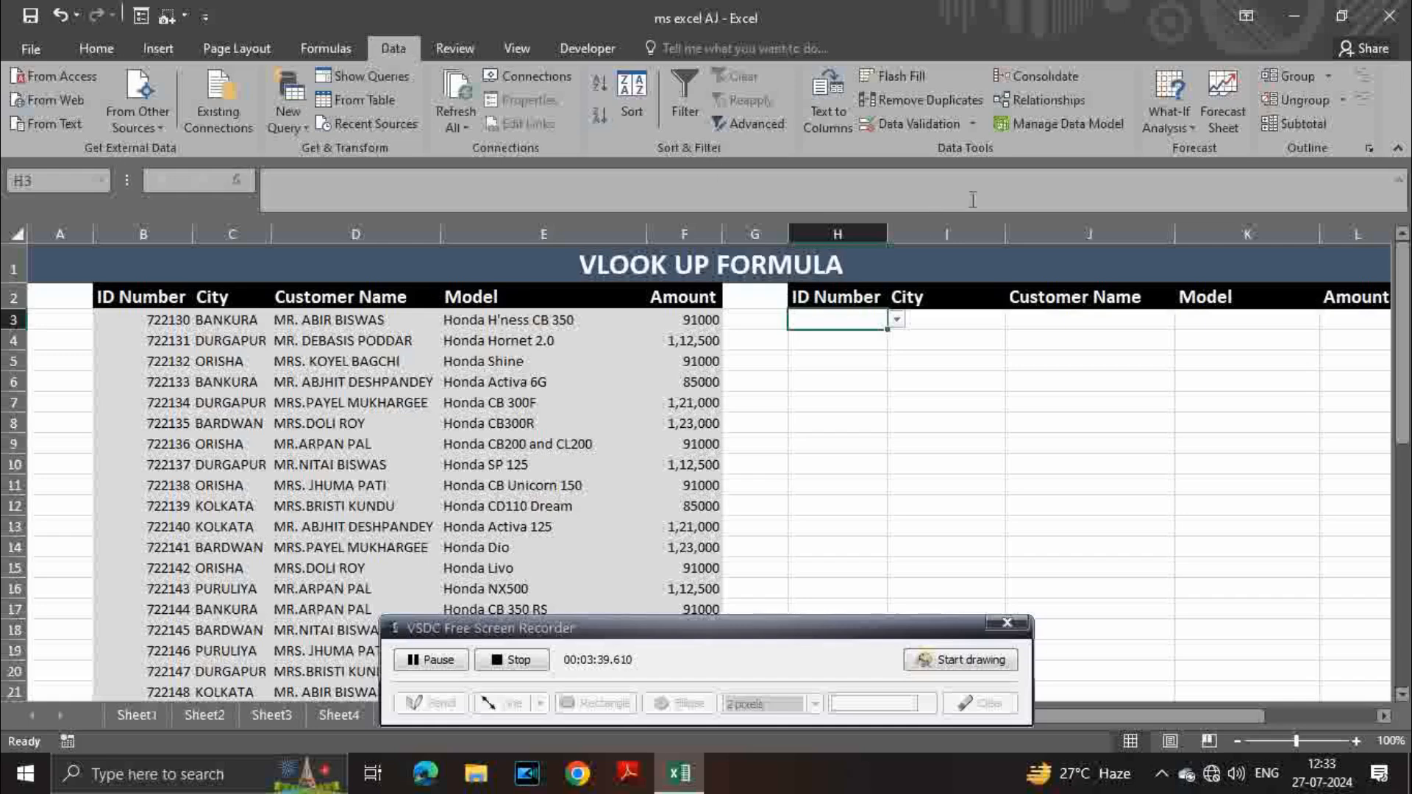
Step: Clear all data validation settings from cell H3
click(929, 125)
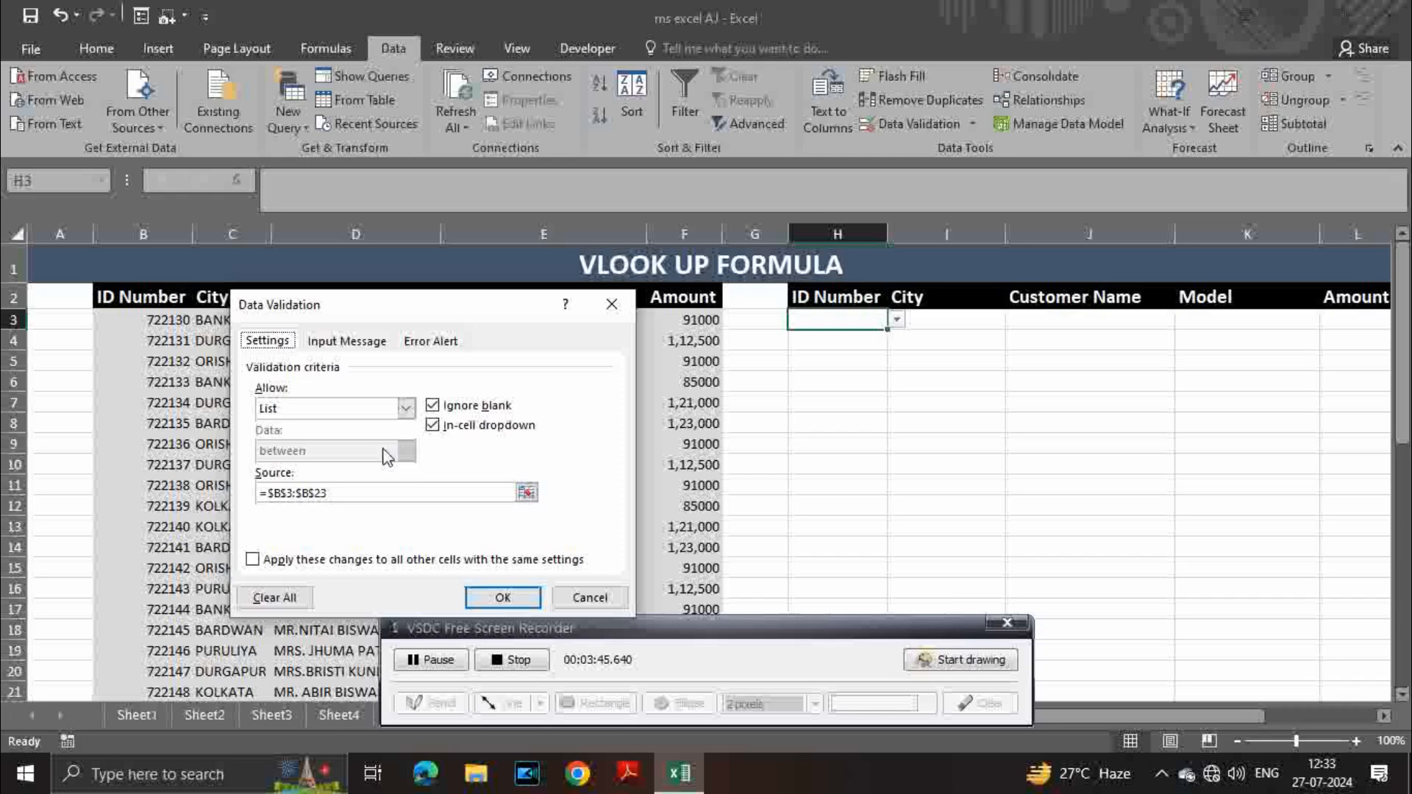
click(308, 600)
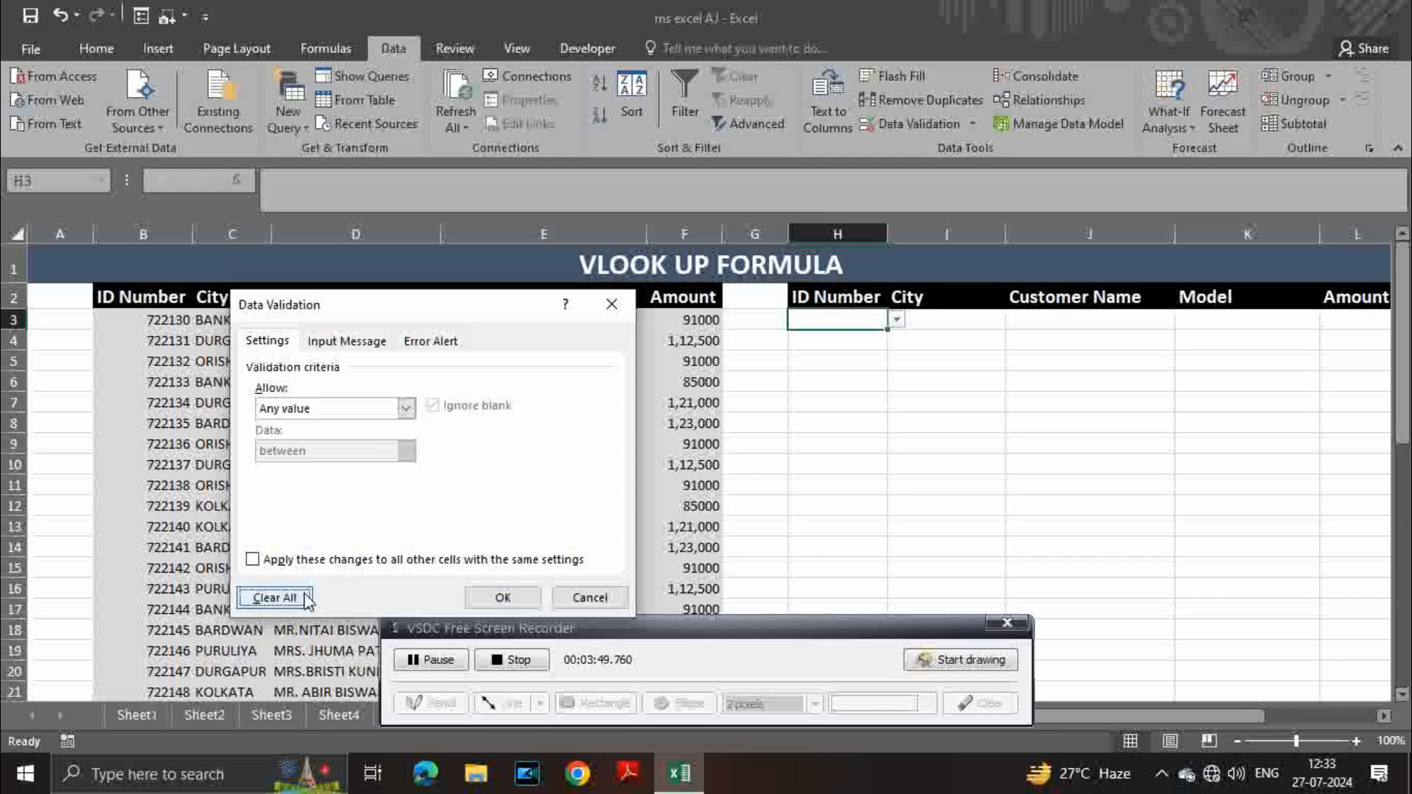
click(528, 600)
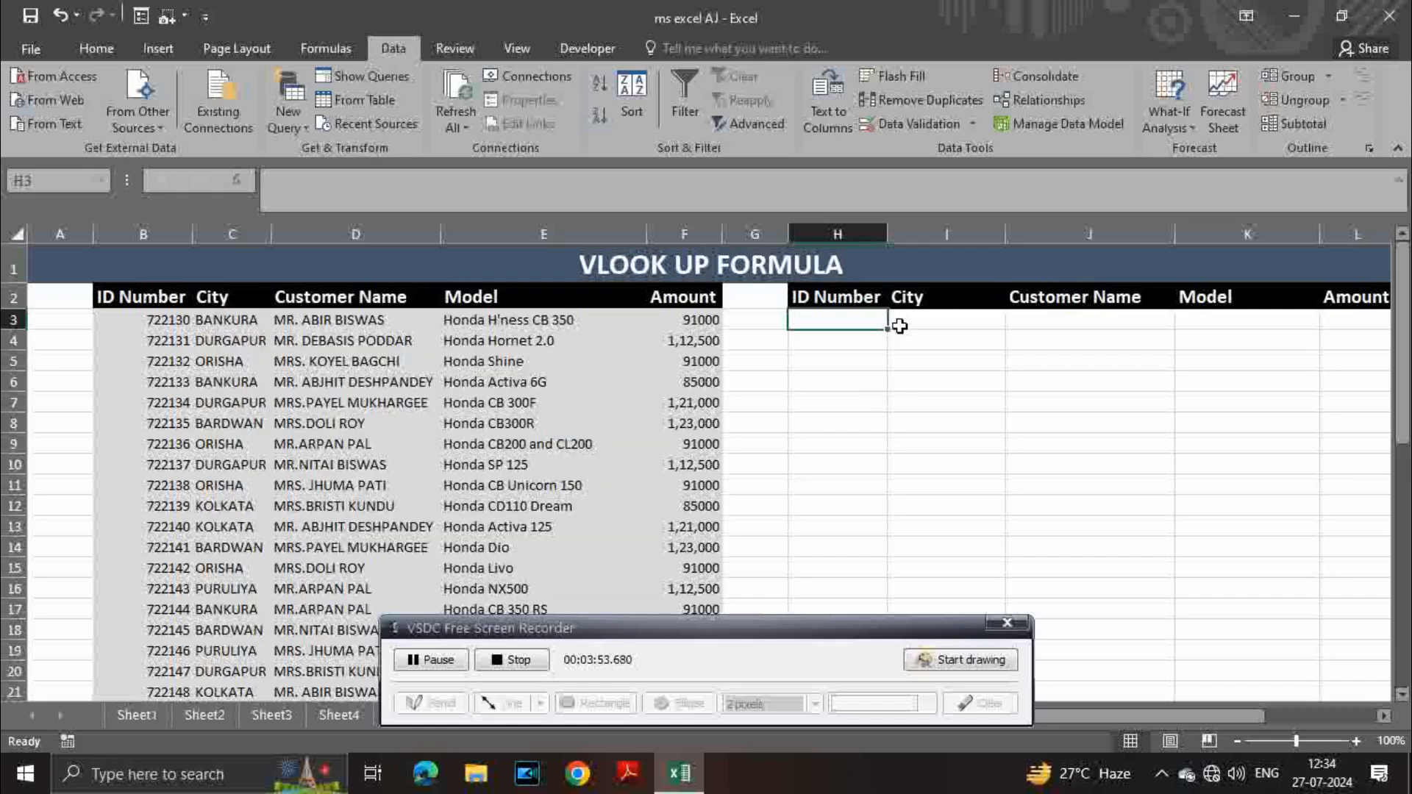
click(885, 397)
Step: Apply data validation to H3 that allows a List with the source range =$B$3:$B$23
click(865, 316)
click(925, 116)
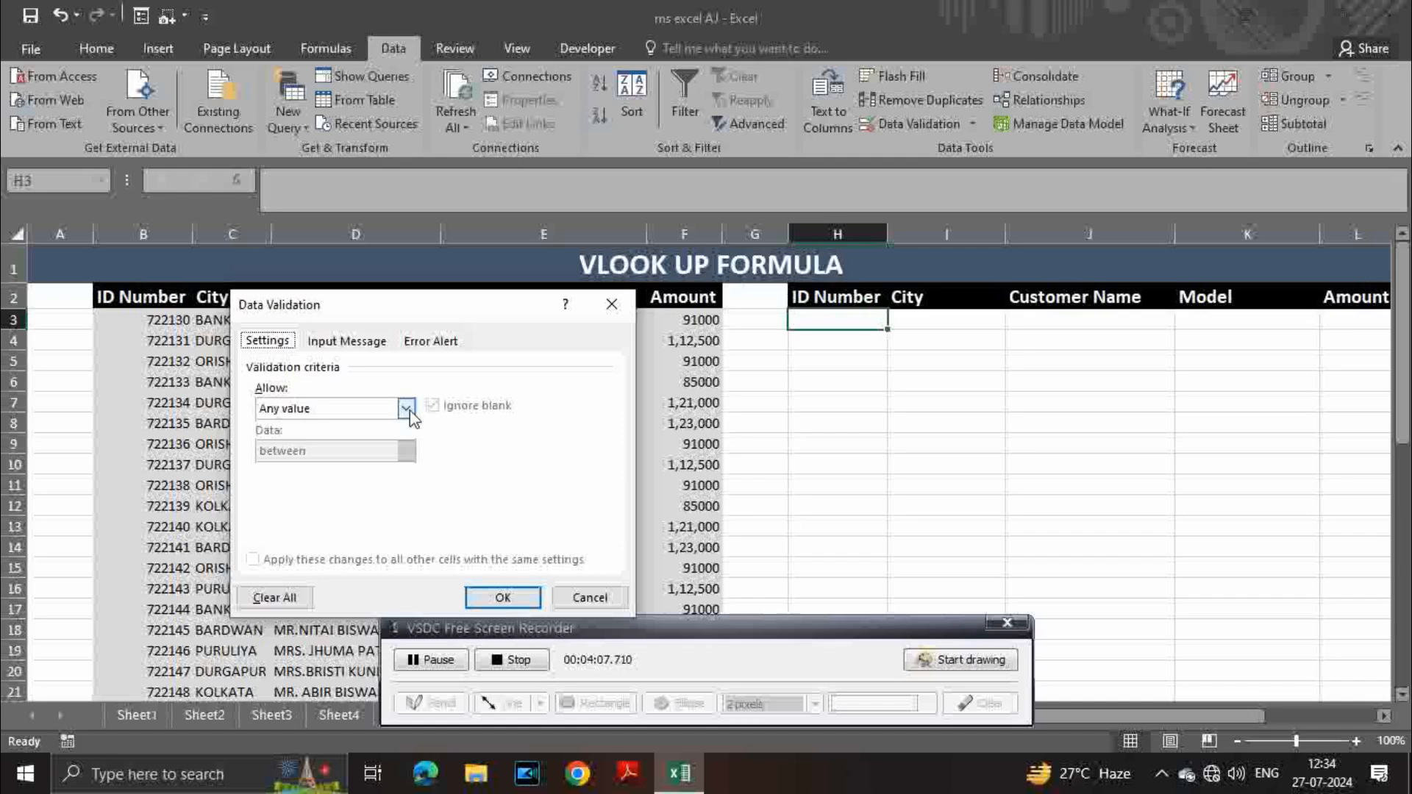
click(406, 409)
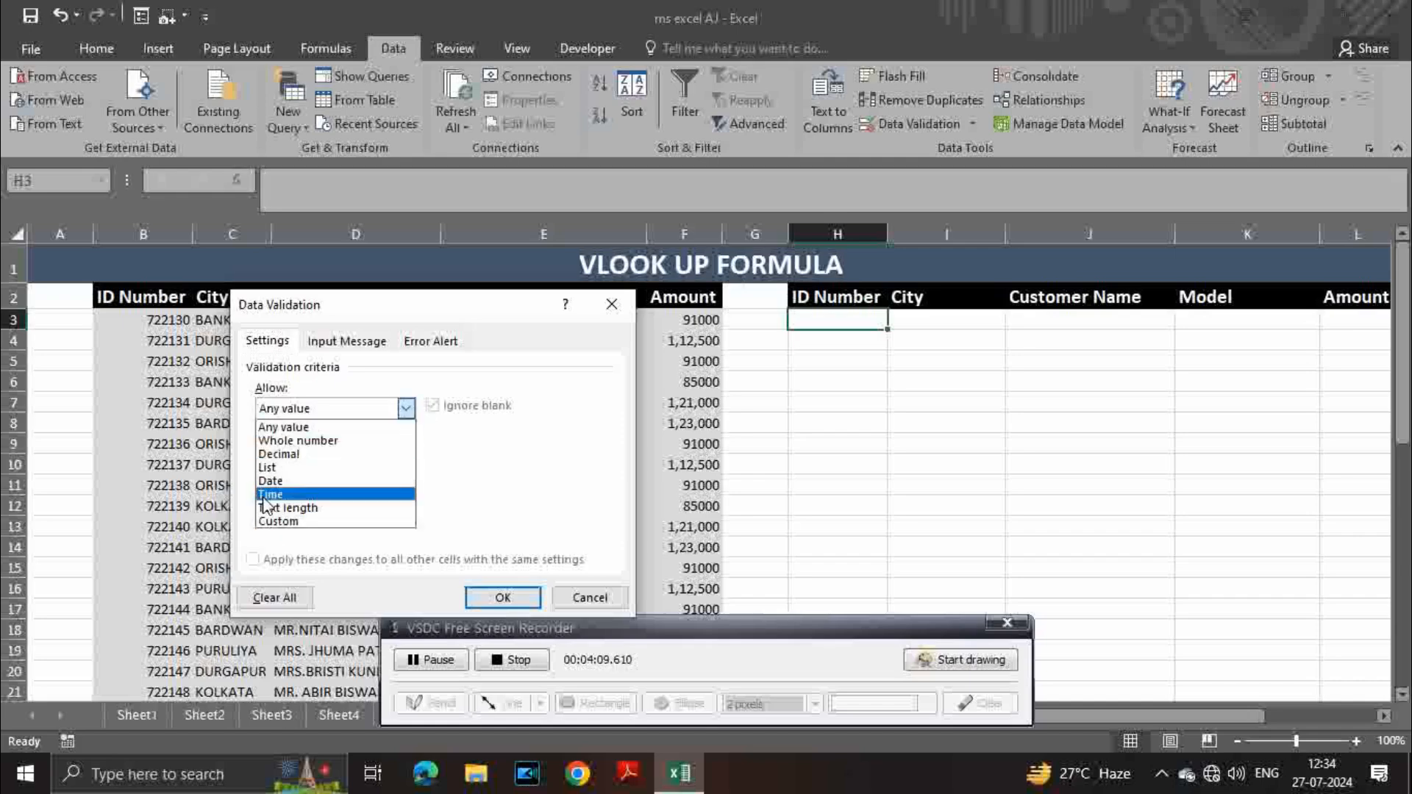
click(279, 469)
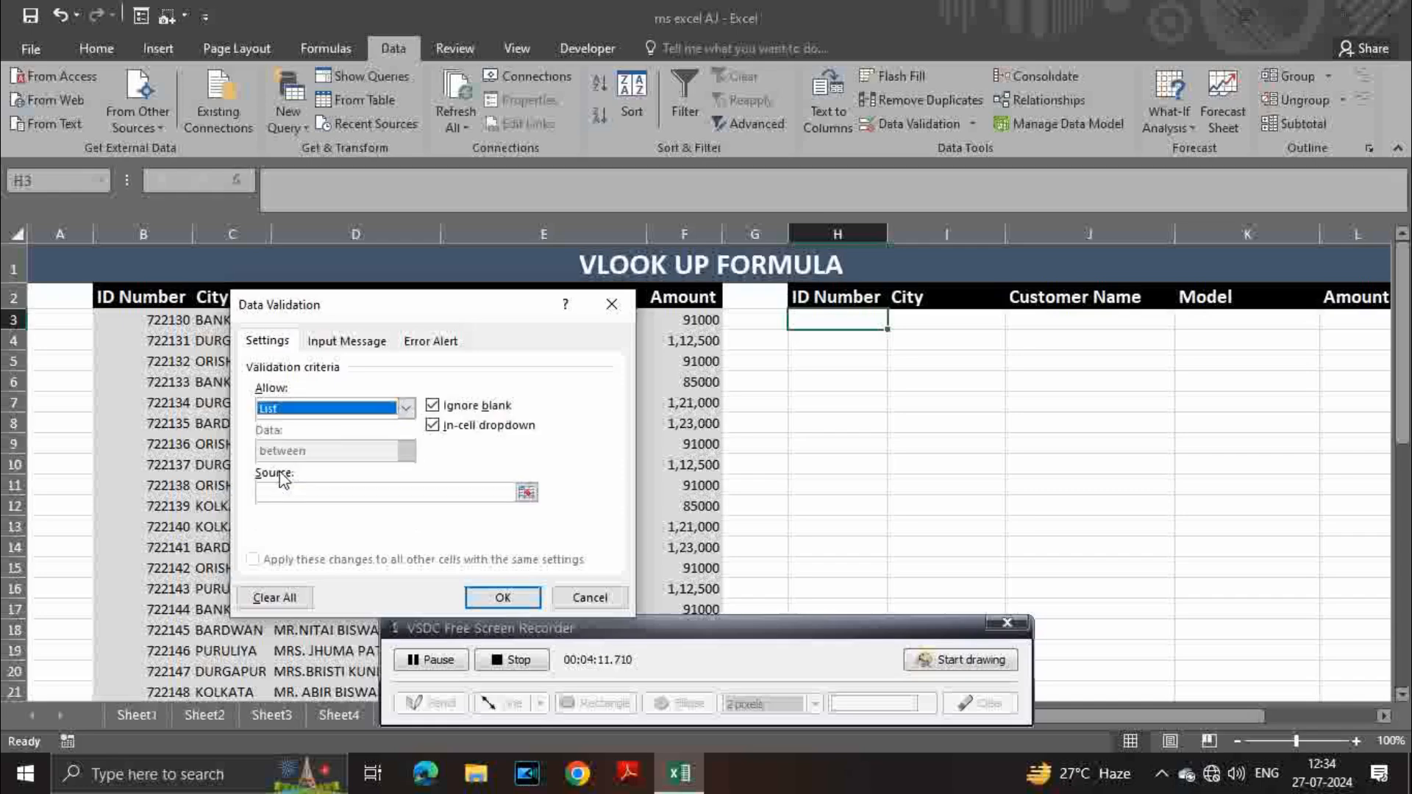
click(527, 492)
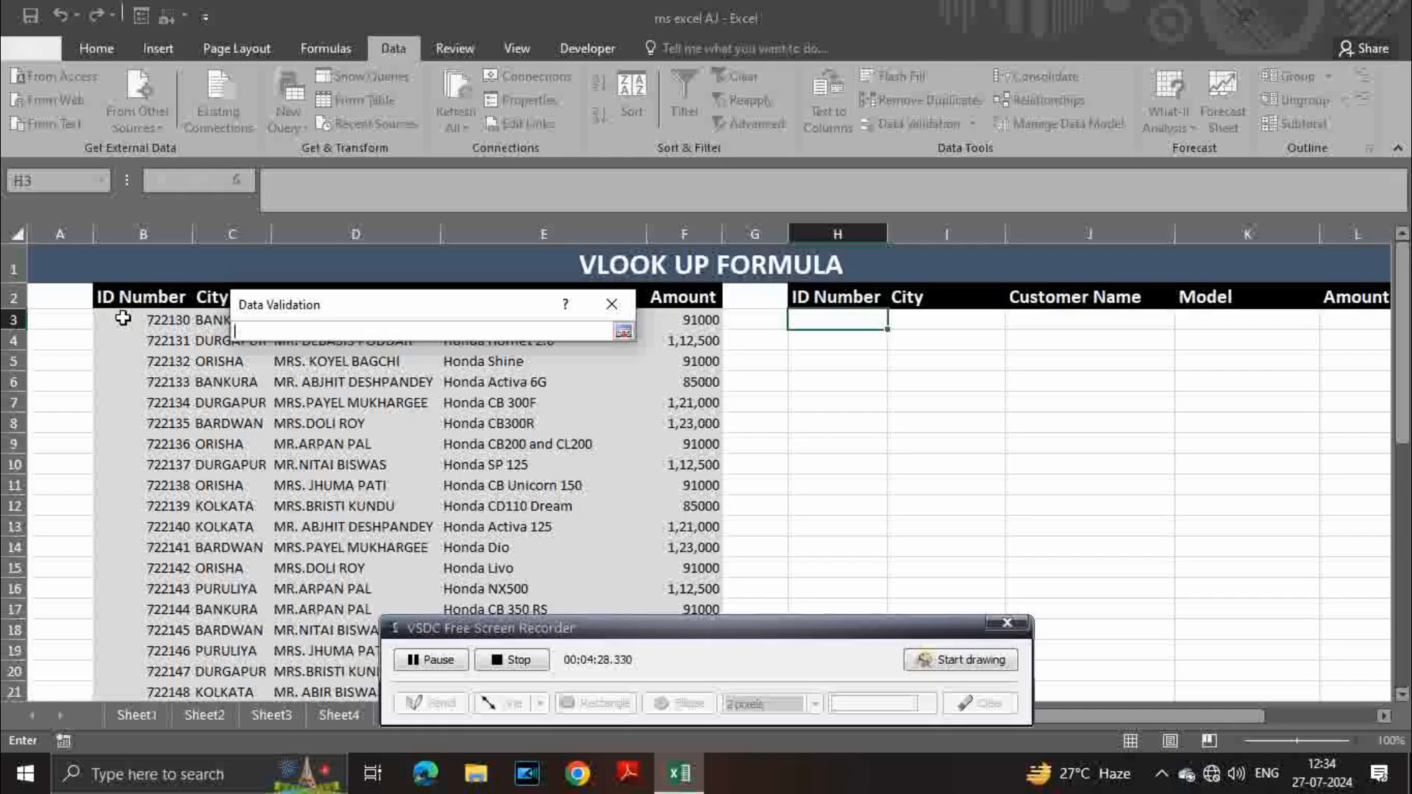
click(123, 318)
key(ctrl+shift+Down)
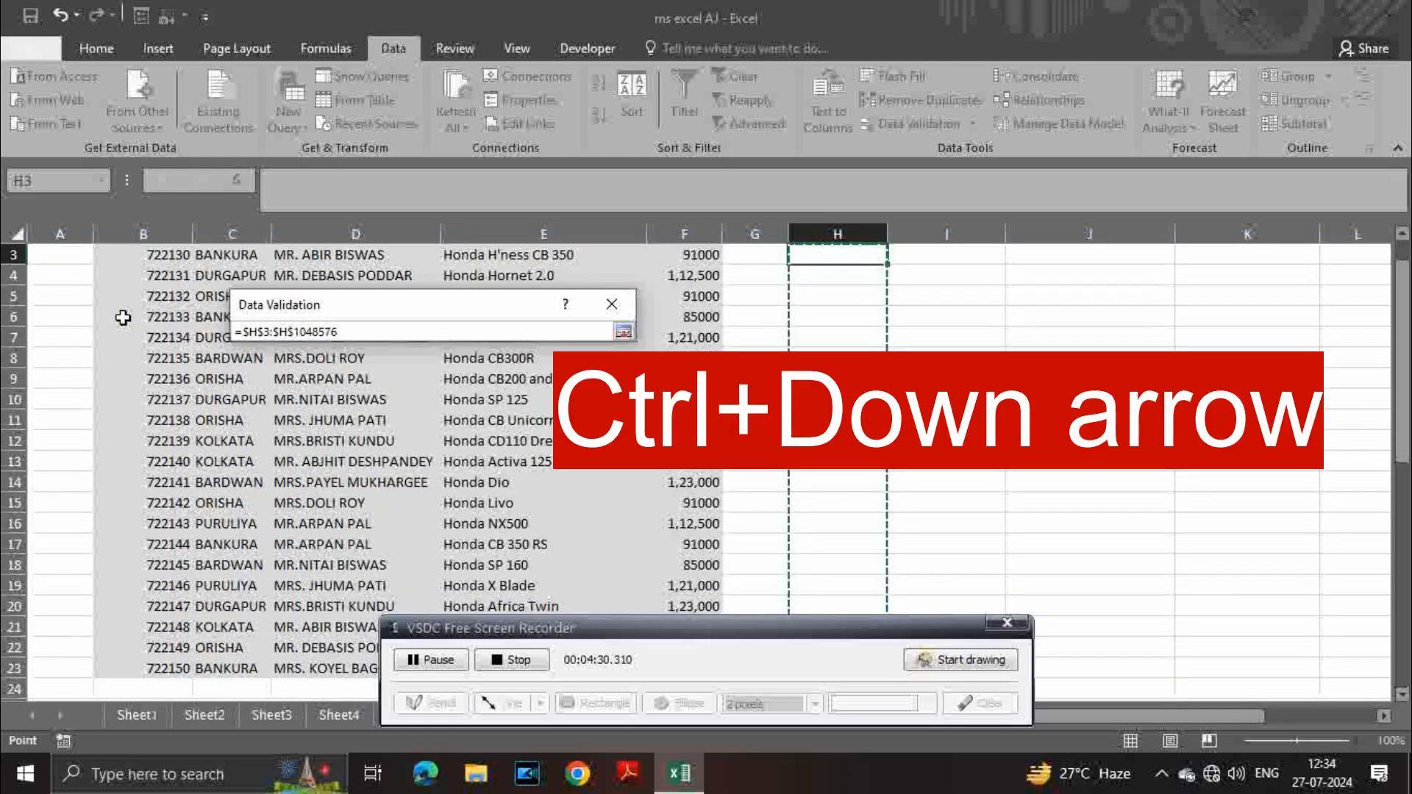
scroll(143, 316, up, 1)
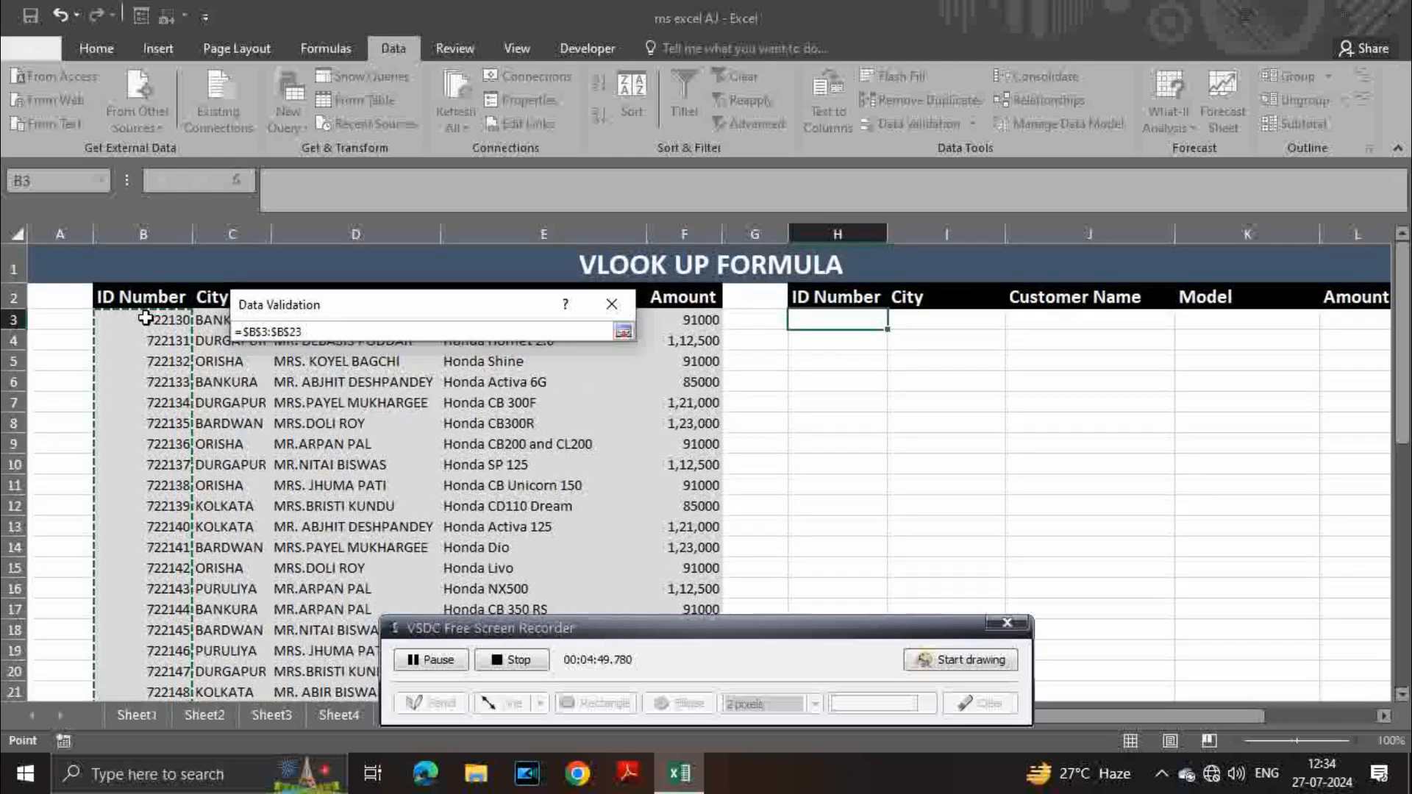
click(623, 332)
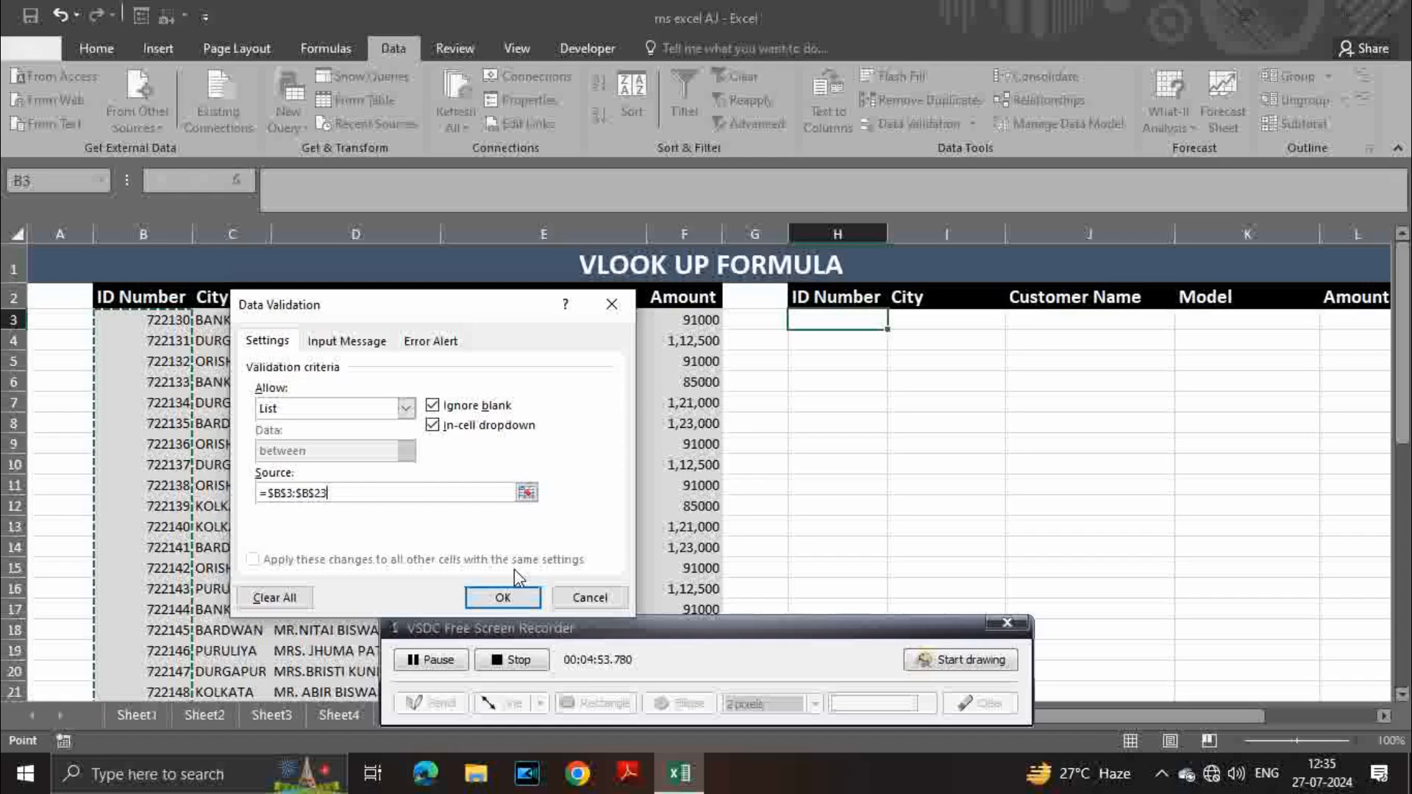
click(504, 595)
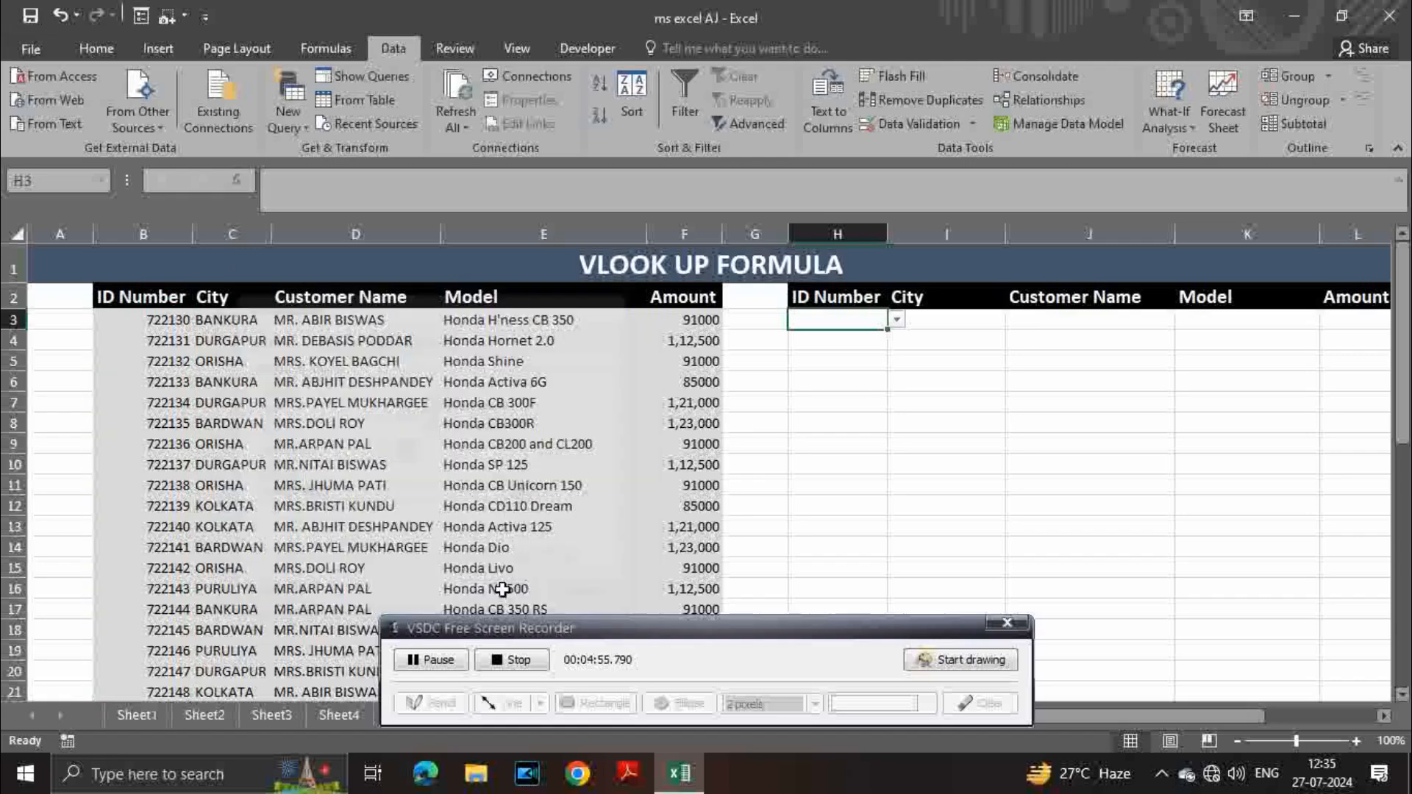
Step: Choose the fourth ID number from the validation list in H3
click(896, 321)
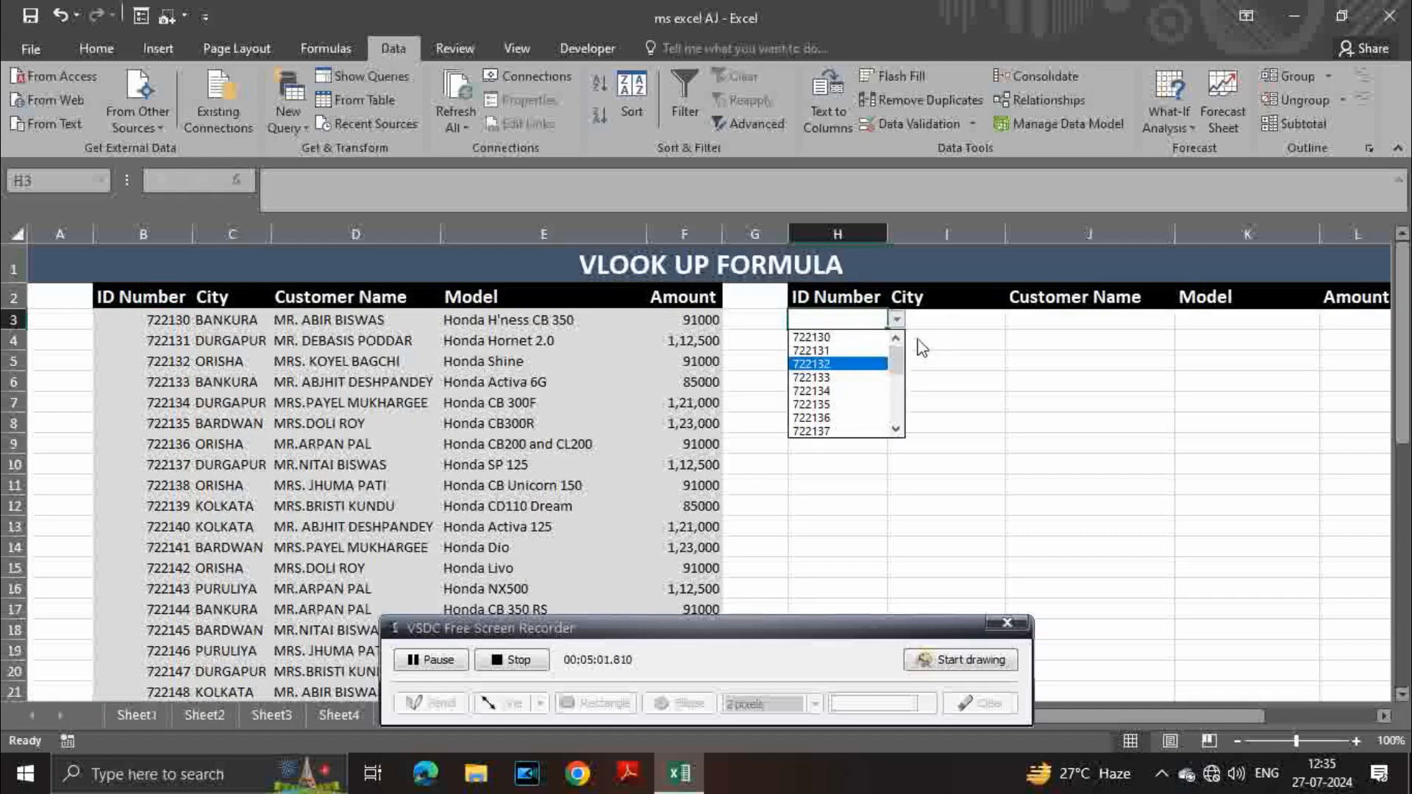
mouse_move(897, 362)
mouse_down()
mouse_move(899, 421)
mouse_move(898, 359)
mouse_up()
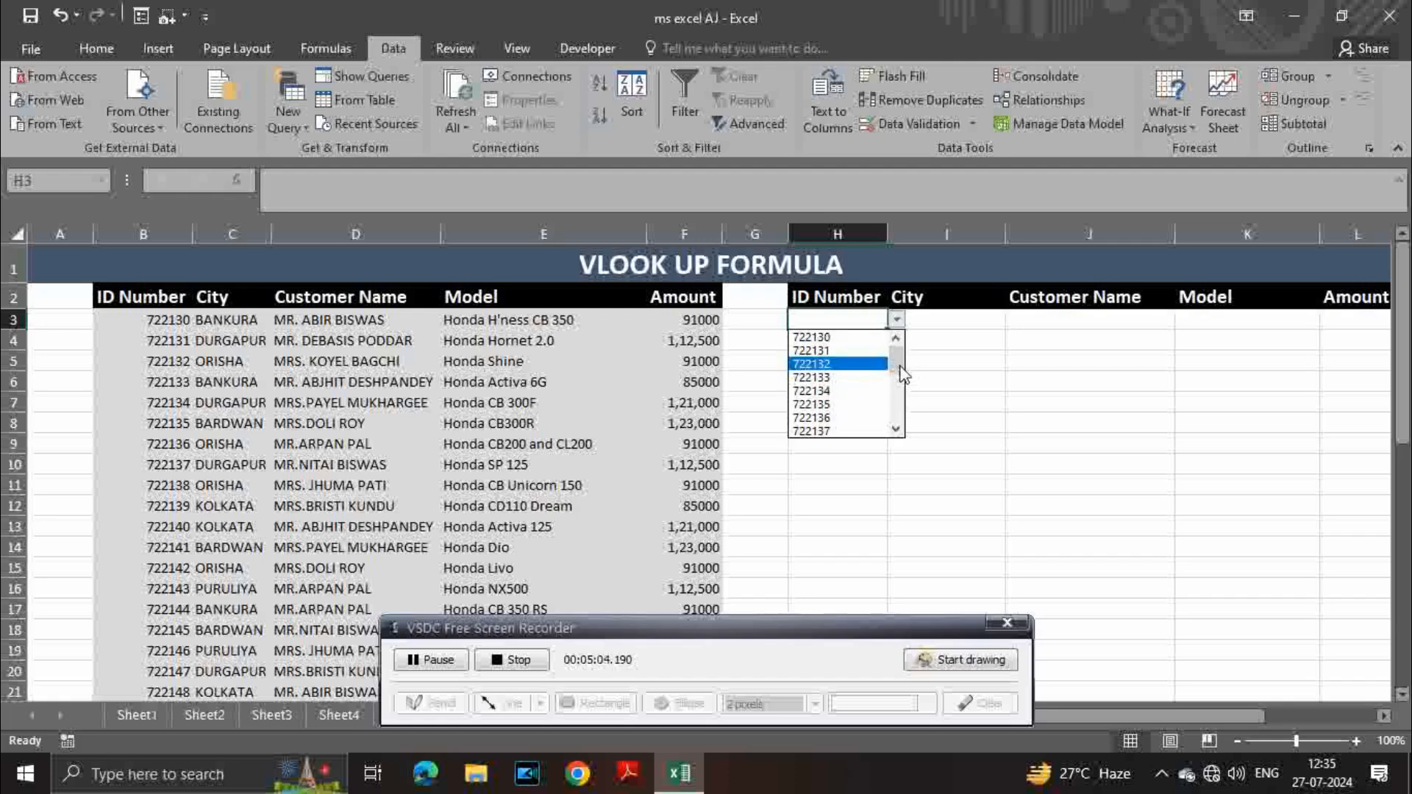
click(813, 377)
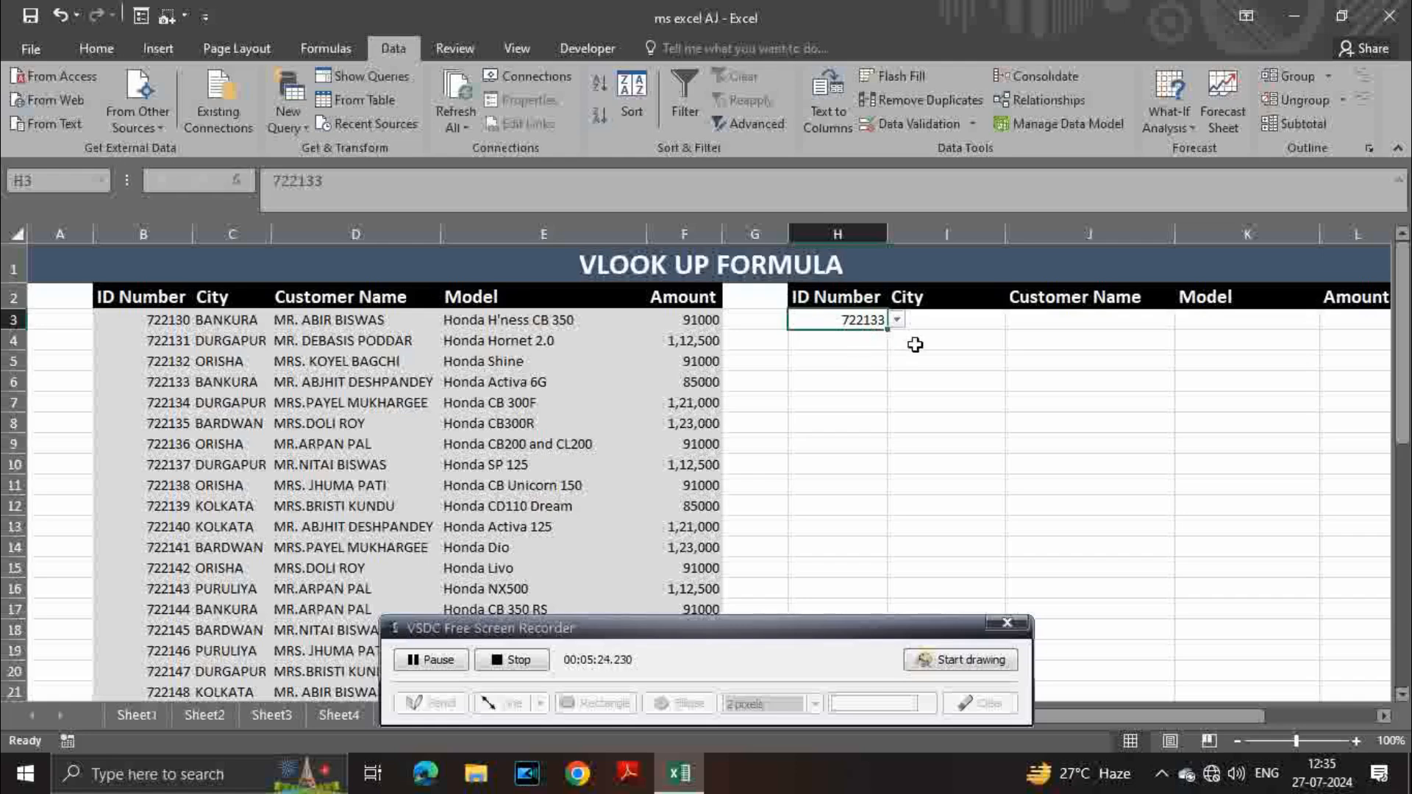
Step: Begin a VLOOKUP formula in the City cell I3 with H3 as the lookup value
click(929, 321)
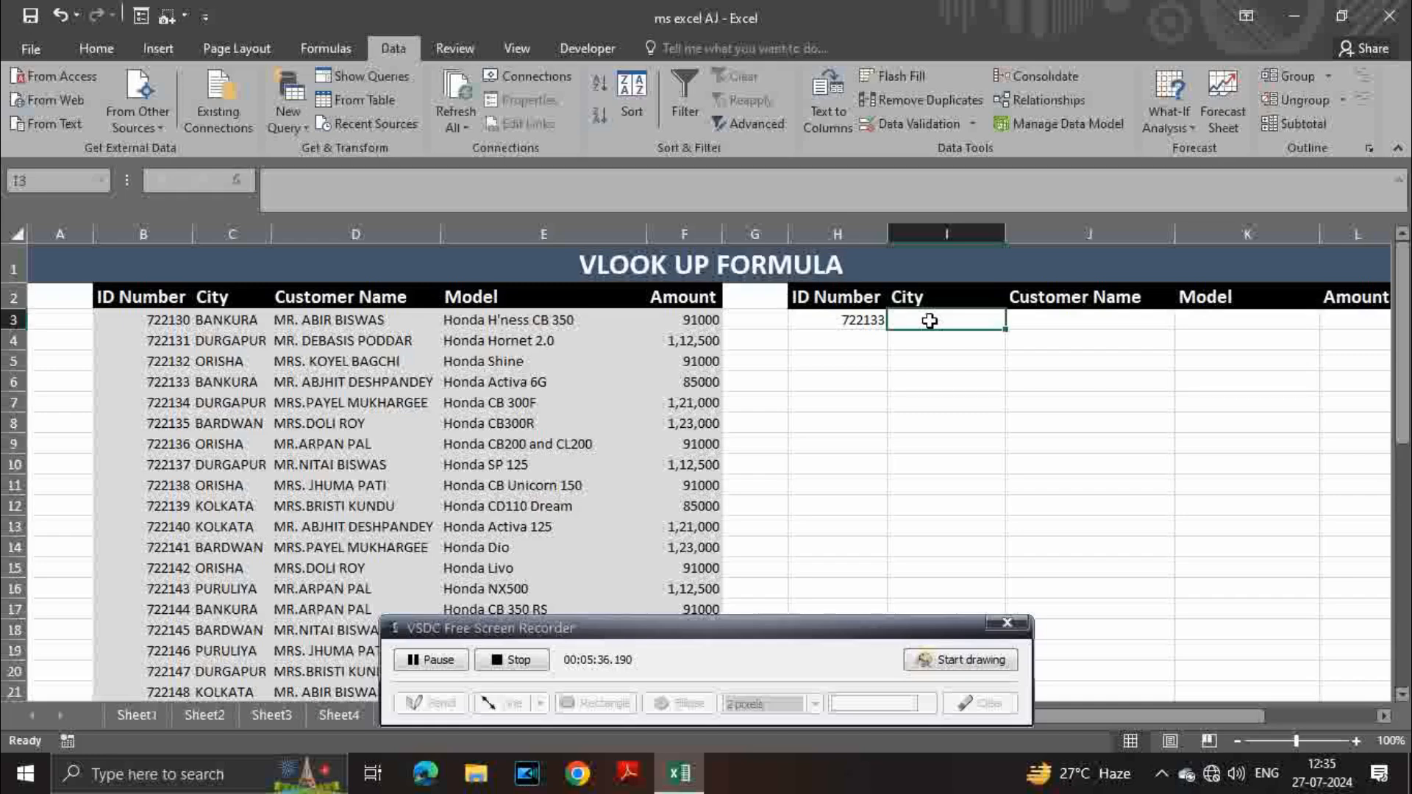
text(=)
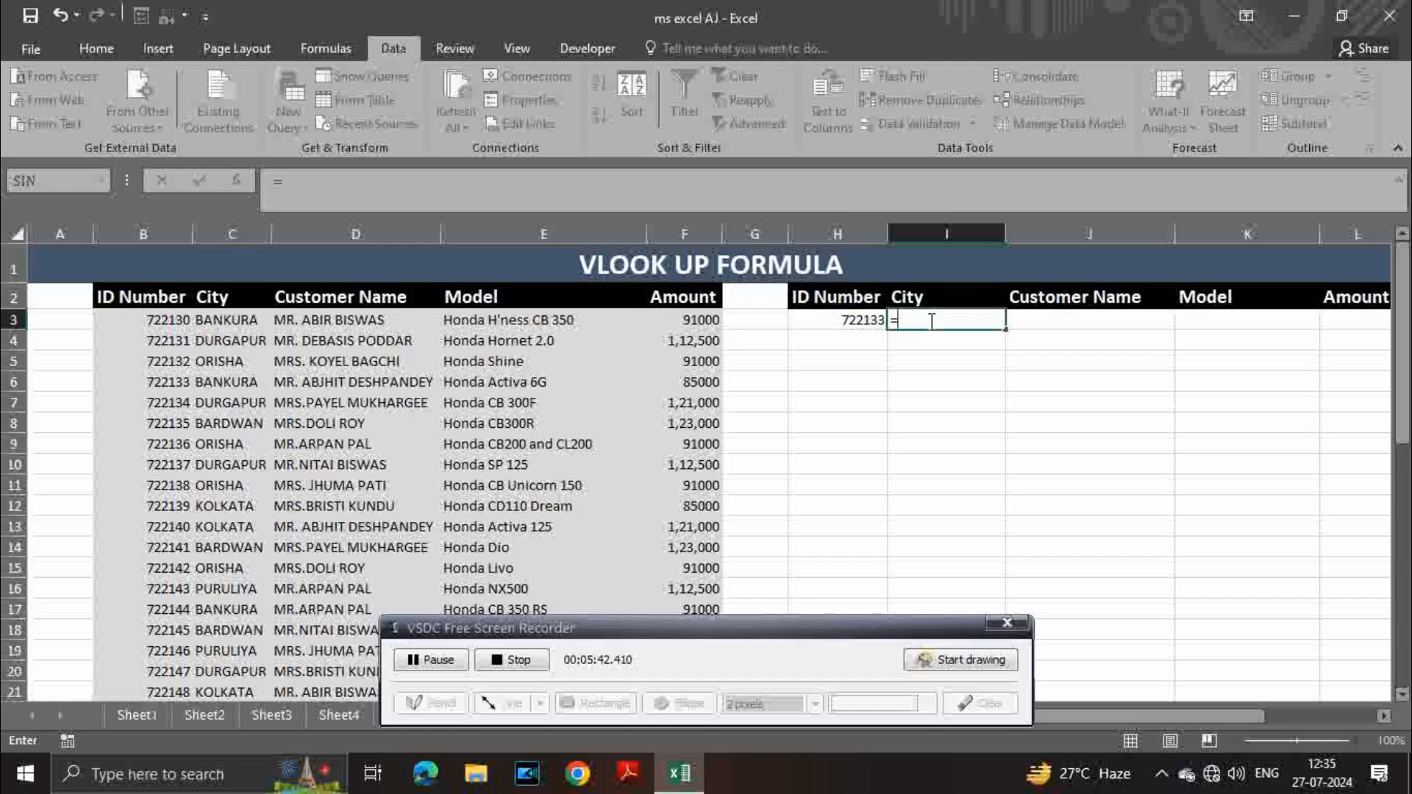
text(vlo)
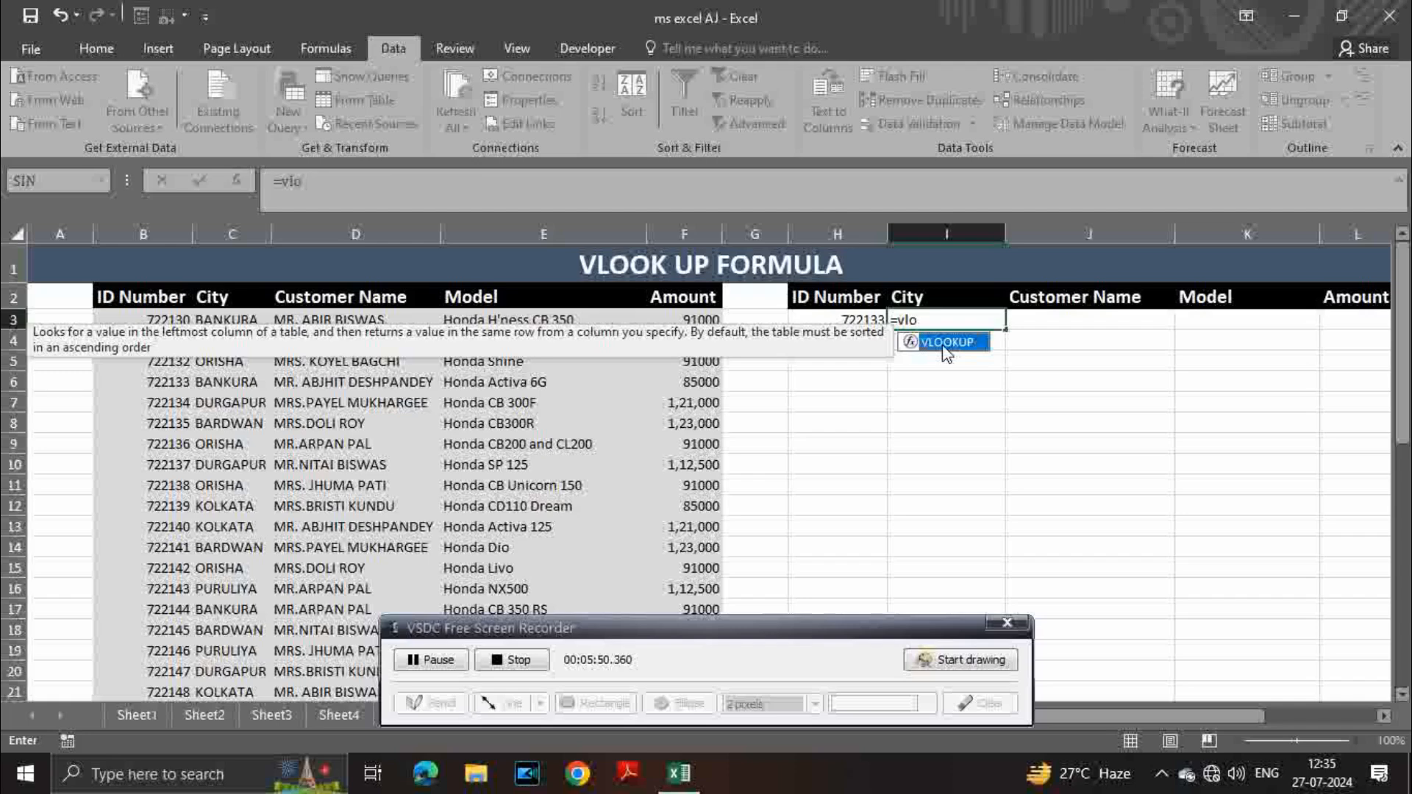
double_click(946, 343)
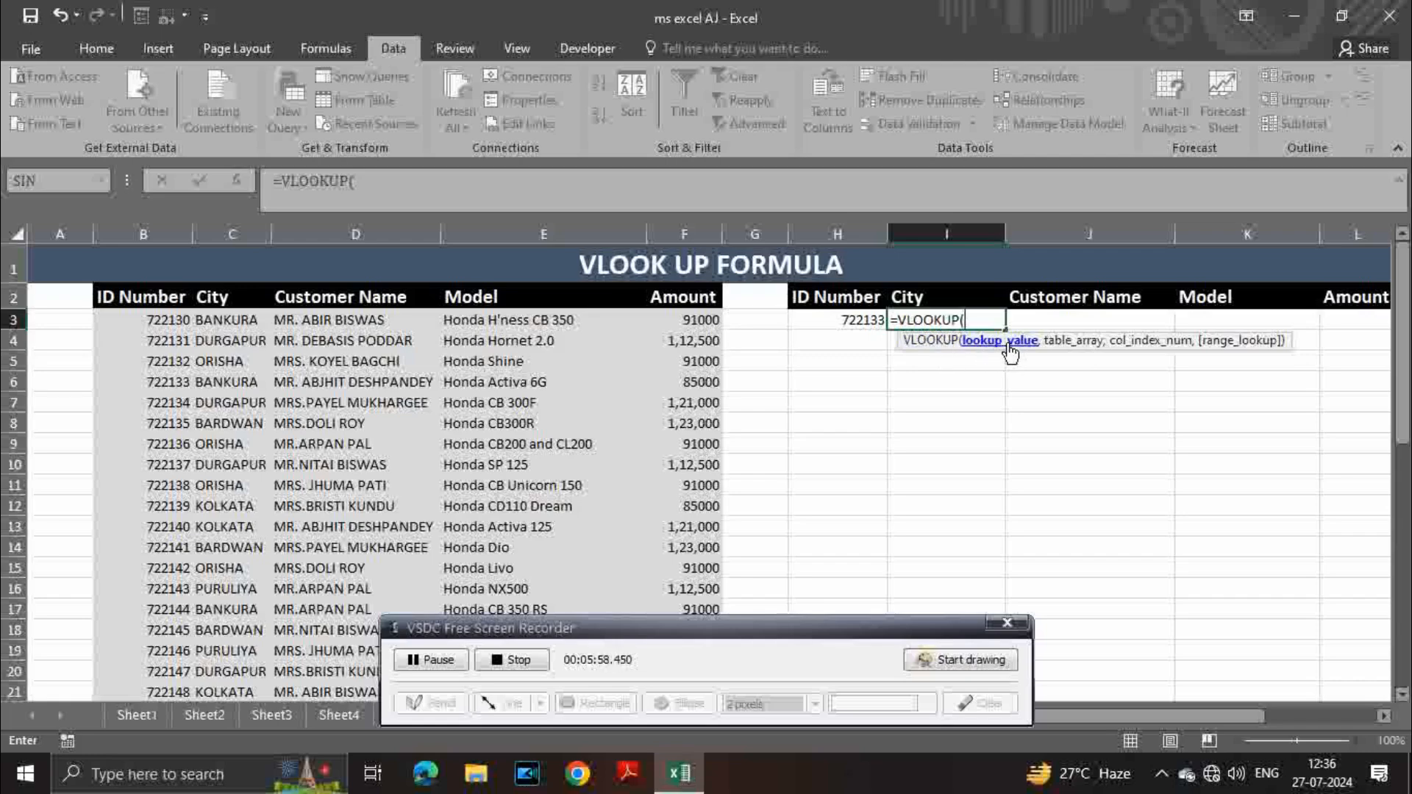
click(847, 317)
text(,)
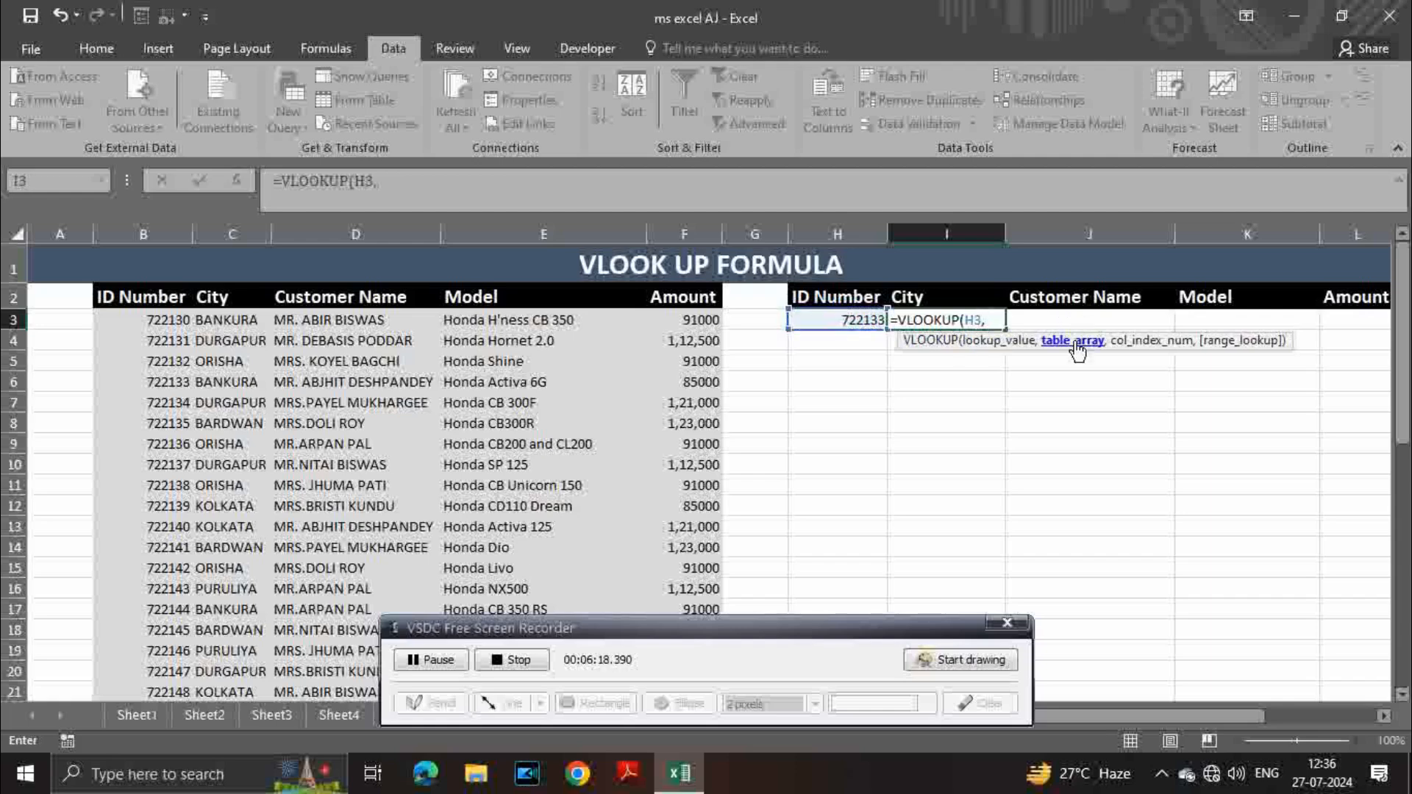
Step: Set the VLOOKUP table array to the source data range B3:F23
click(151, 316)
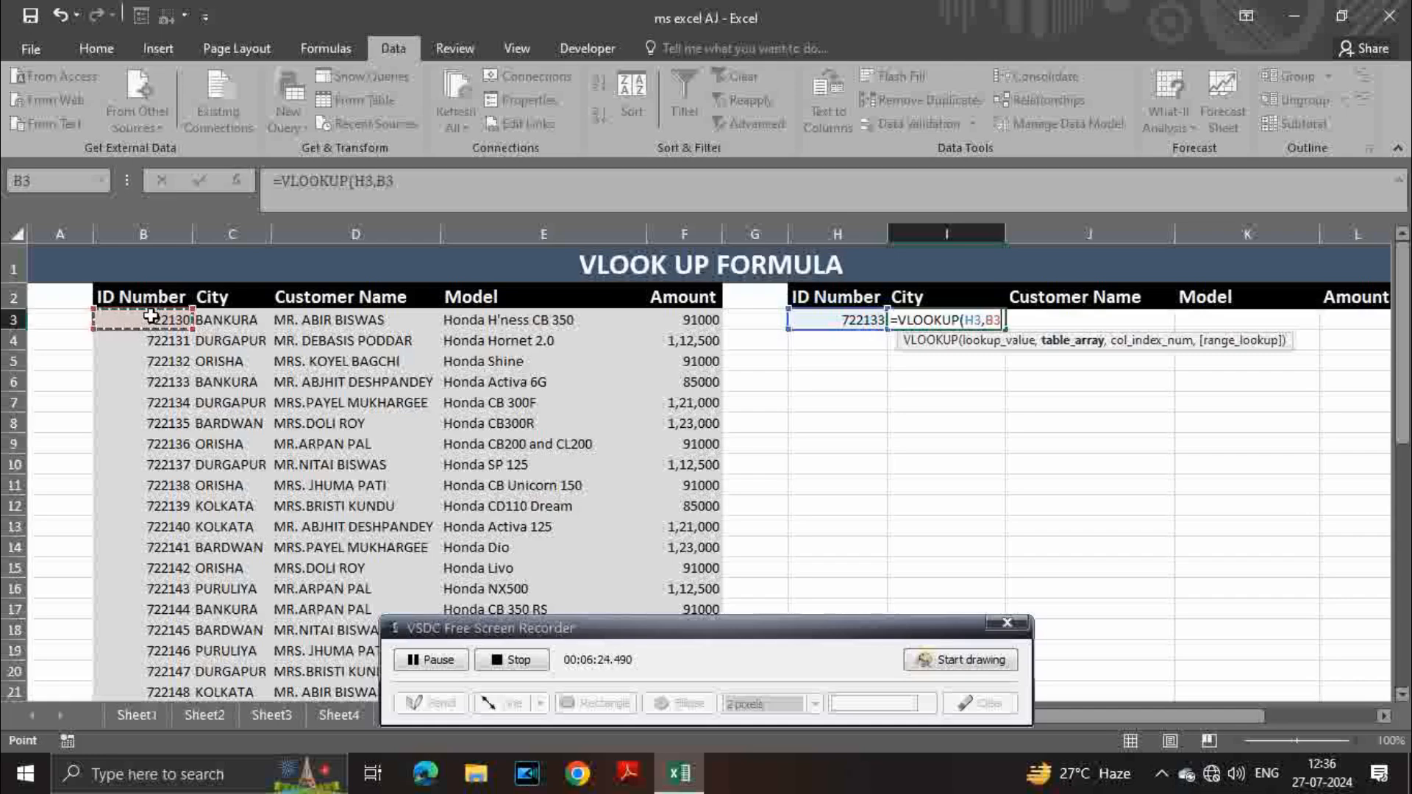
drag(151, 317, 151, 669)
key(ctrl+shift+Right)
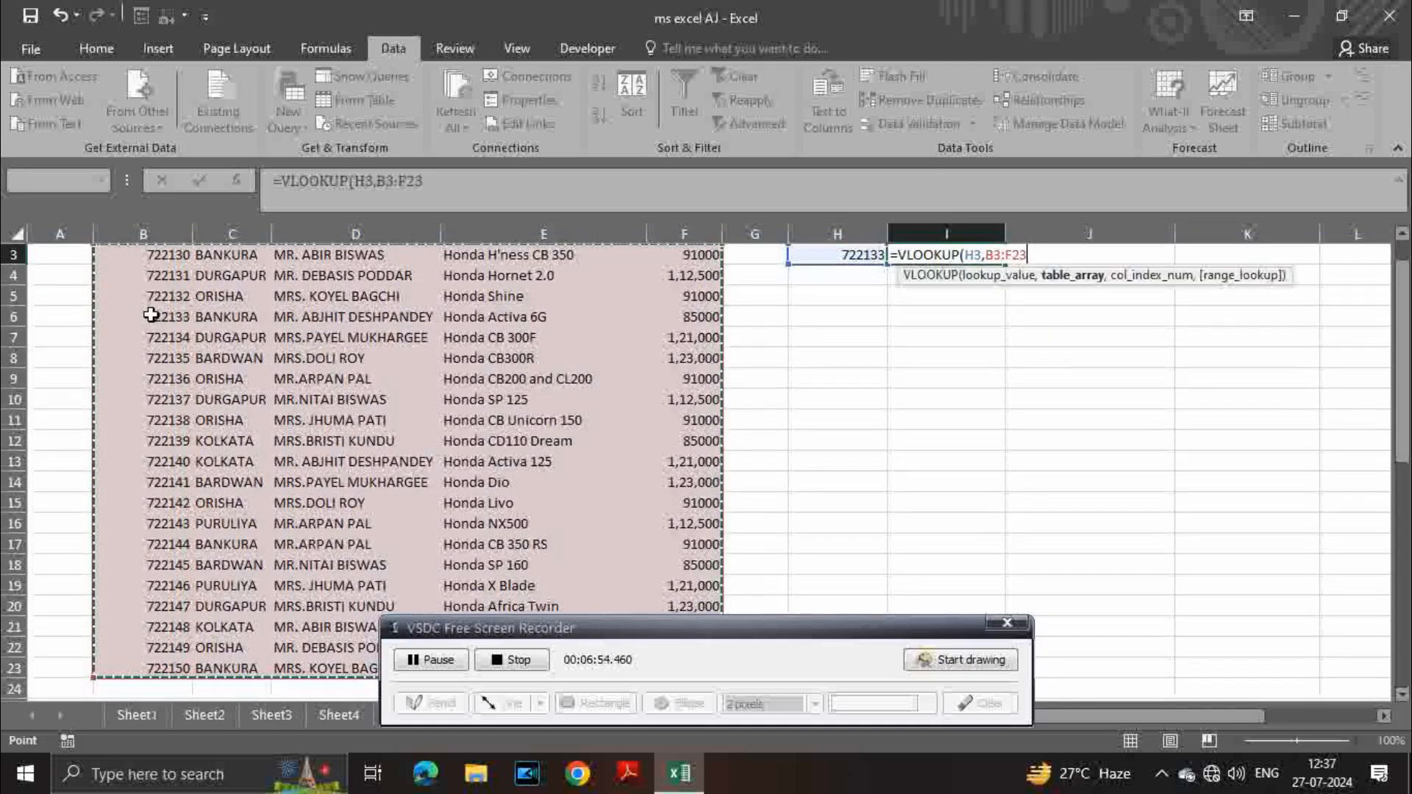
Step: Complete the City VLOOKUP in I3 with column index 2 and range lookup 0 for an exact match
scroll(250, 376, up, 1)
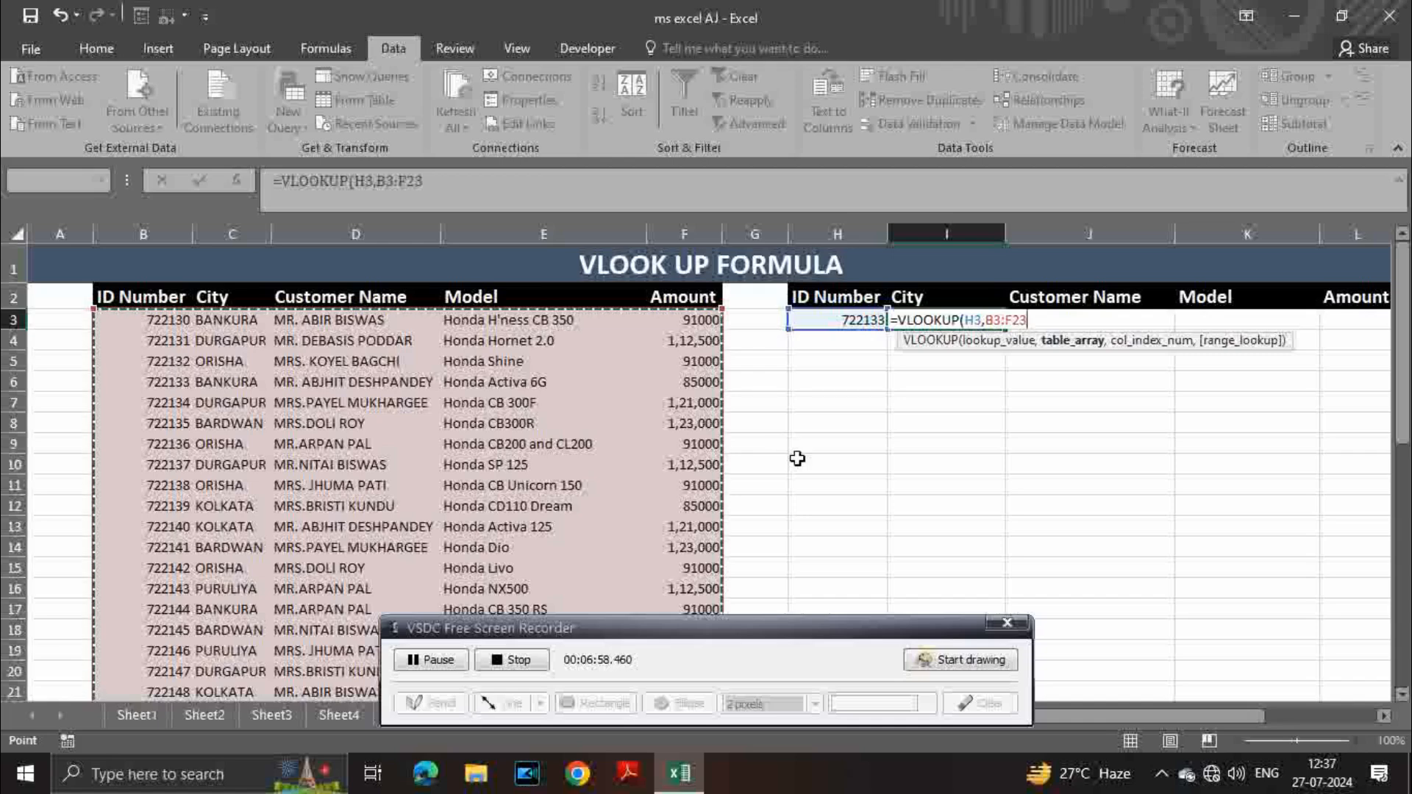
text(,)
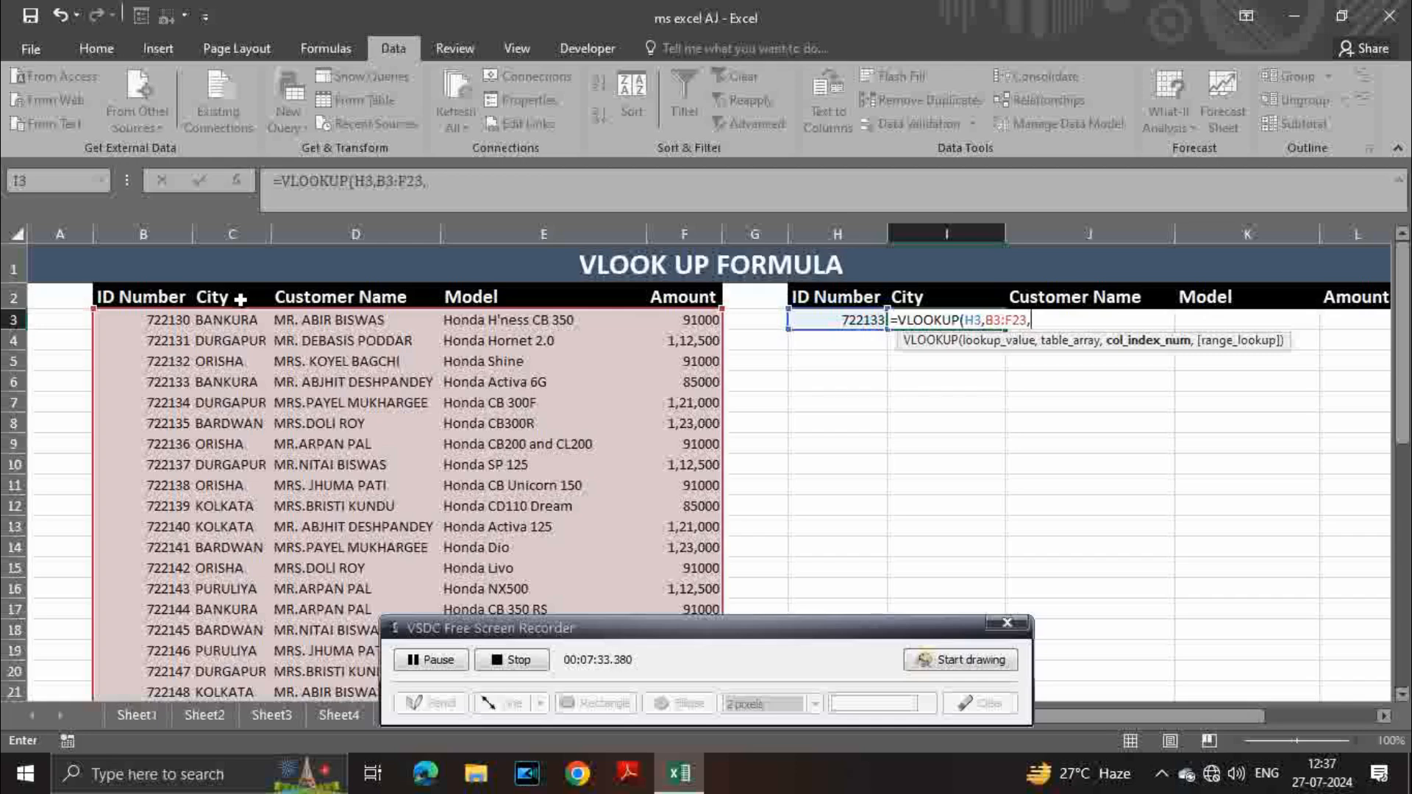
text(2,)
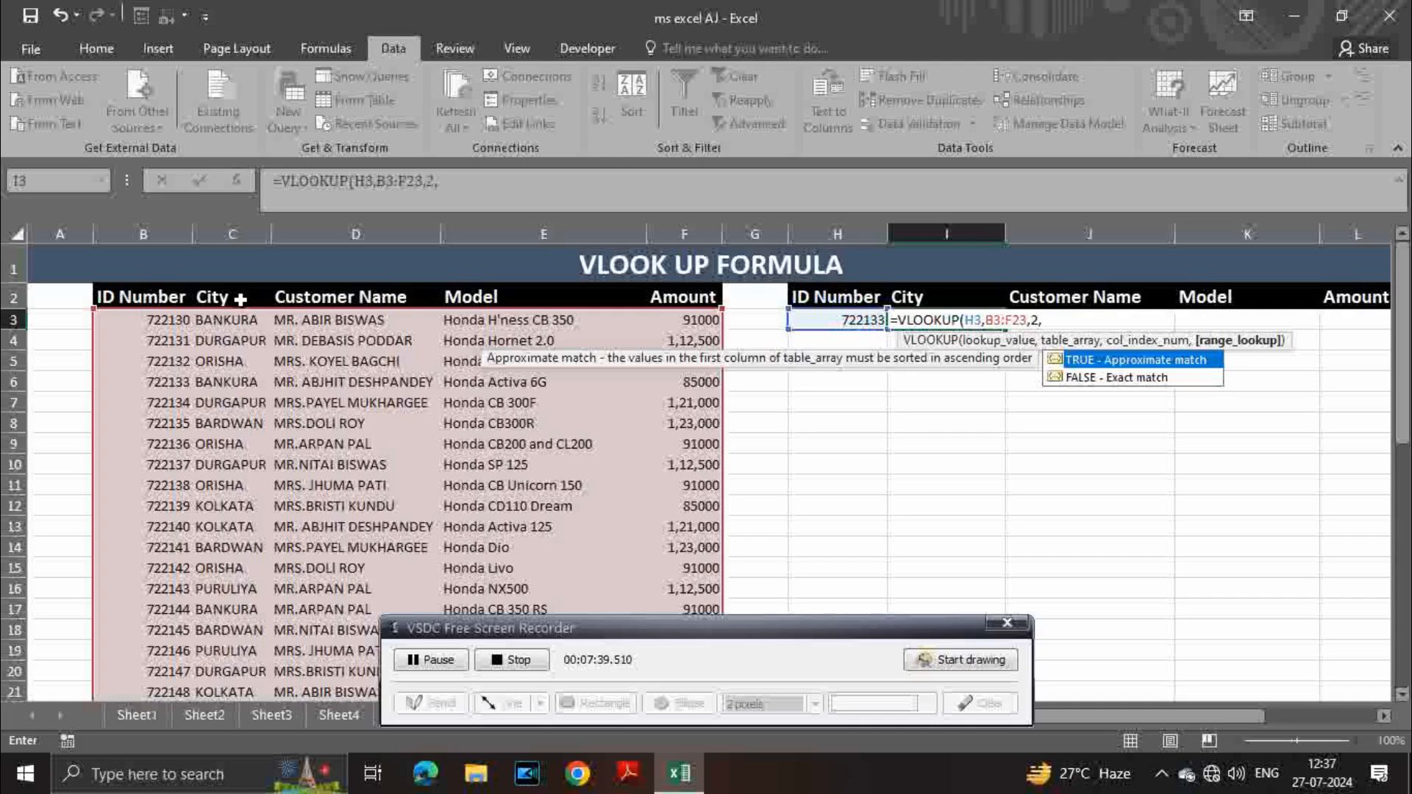
text(0))
key(Tab)
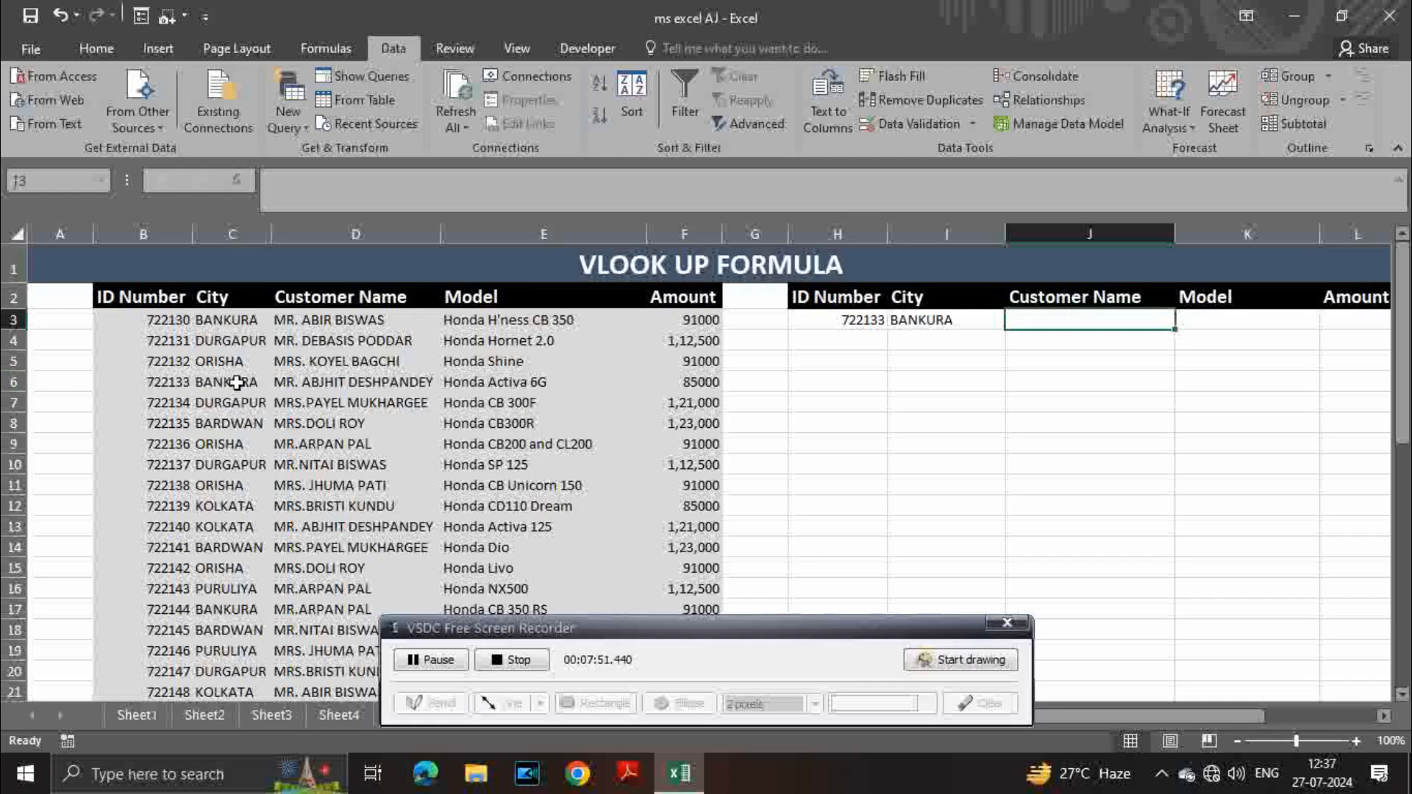
Step: Begin a VLOOKUP formula in the Customer Name cell J3 with H3 as the lookup value
double_click(1053, 321)
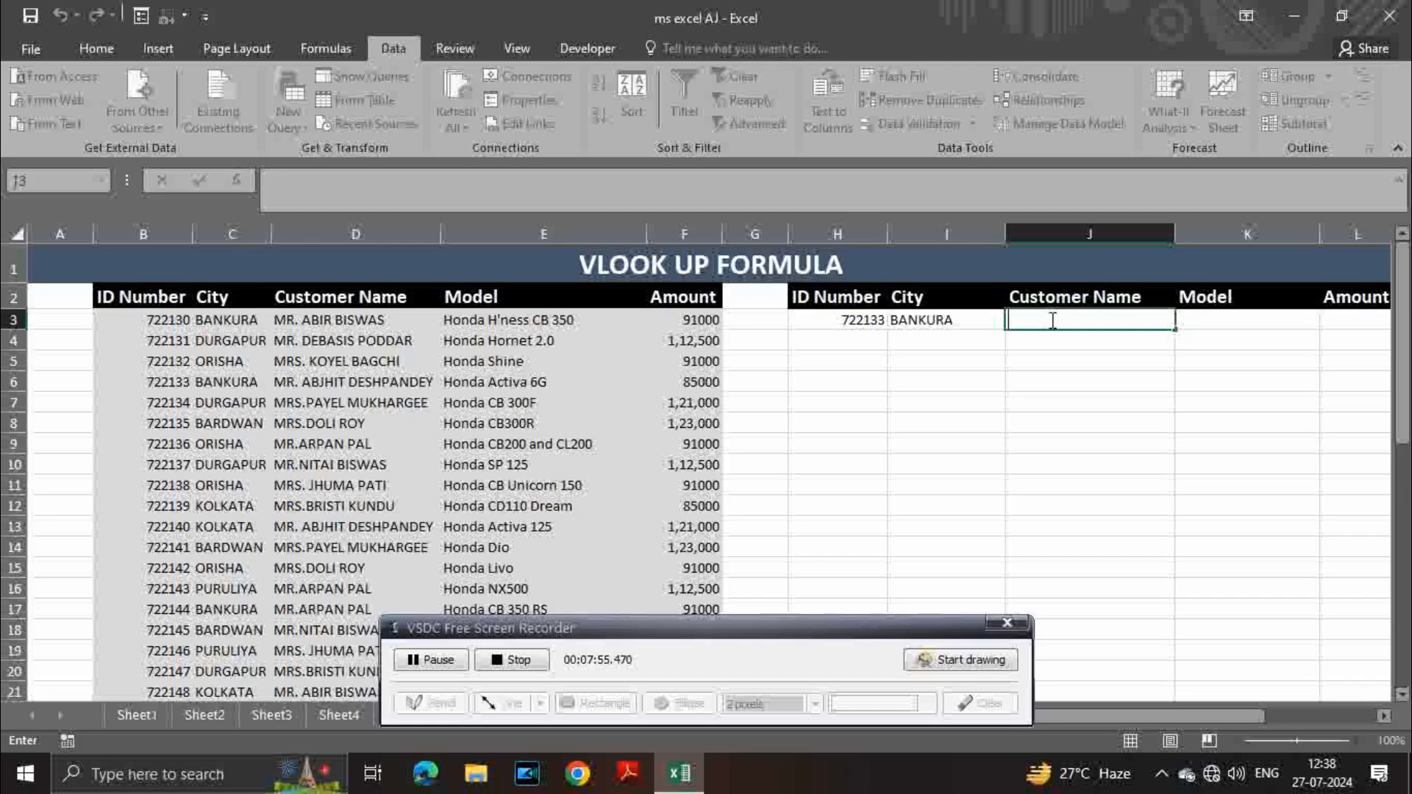
text(=vo)
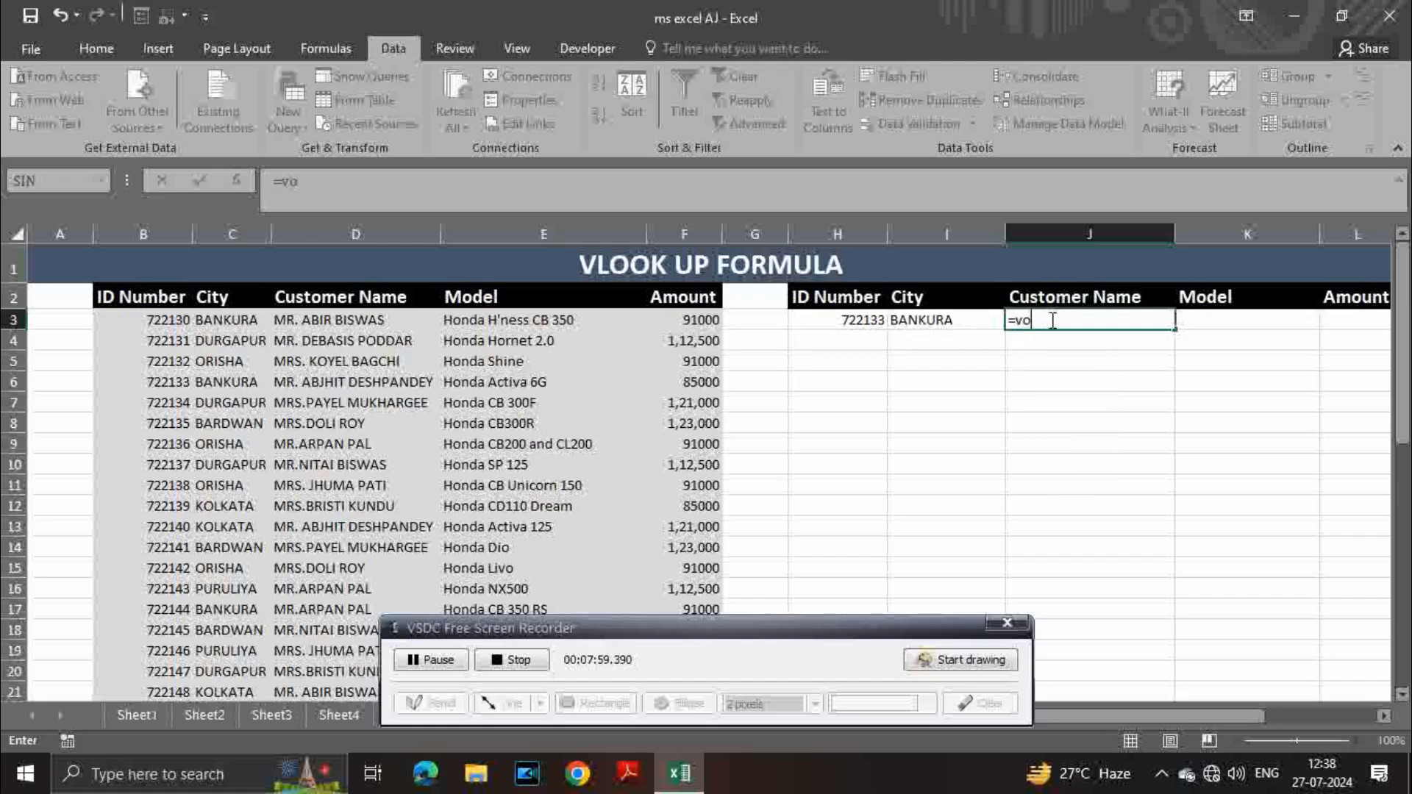
key(BackSpace)
text(loo)
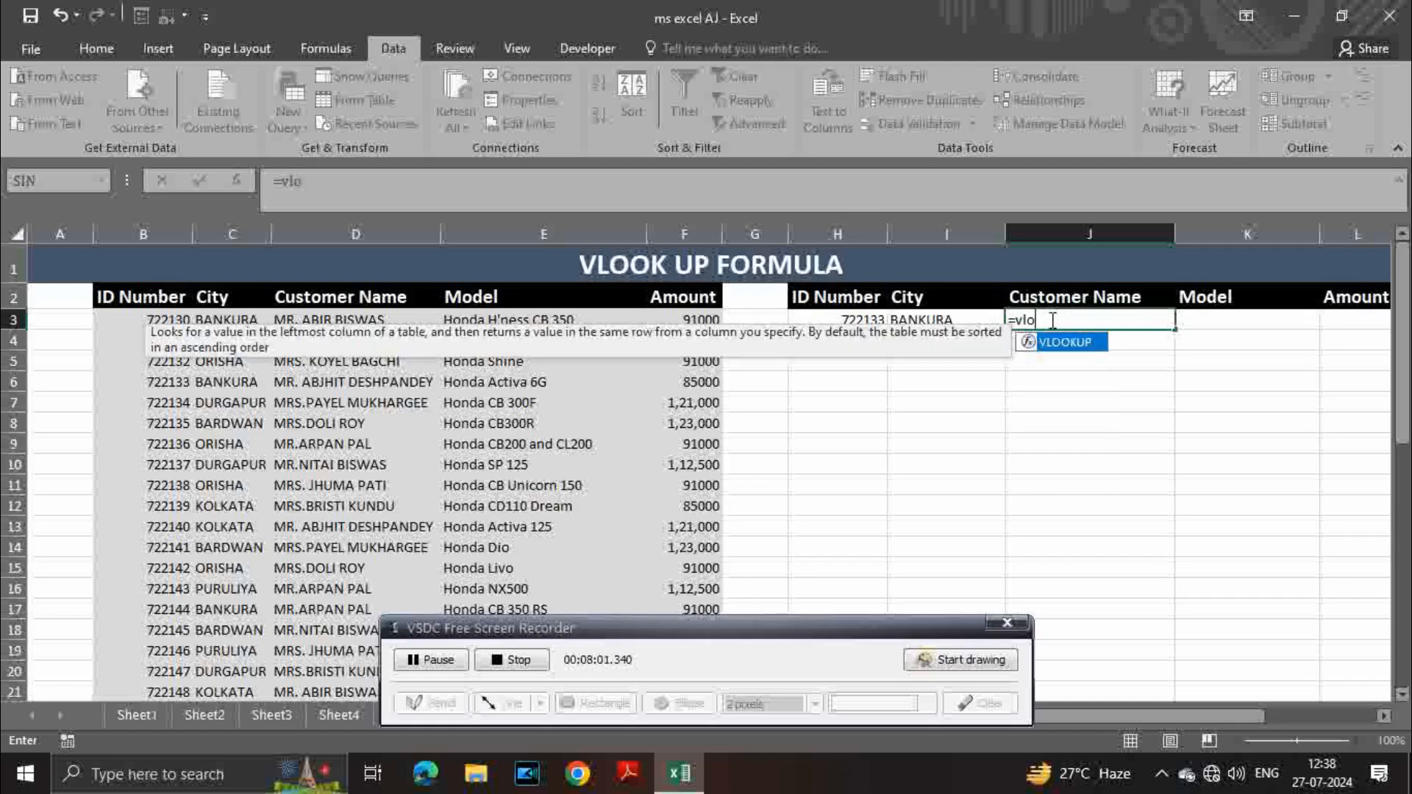
double_click(1059, 346)
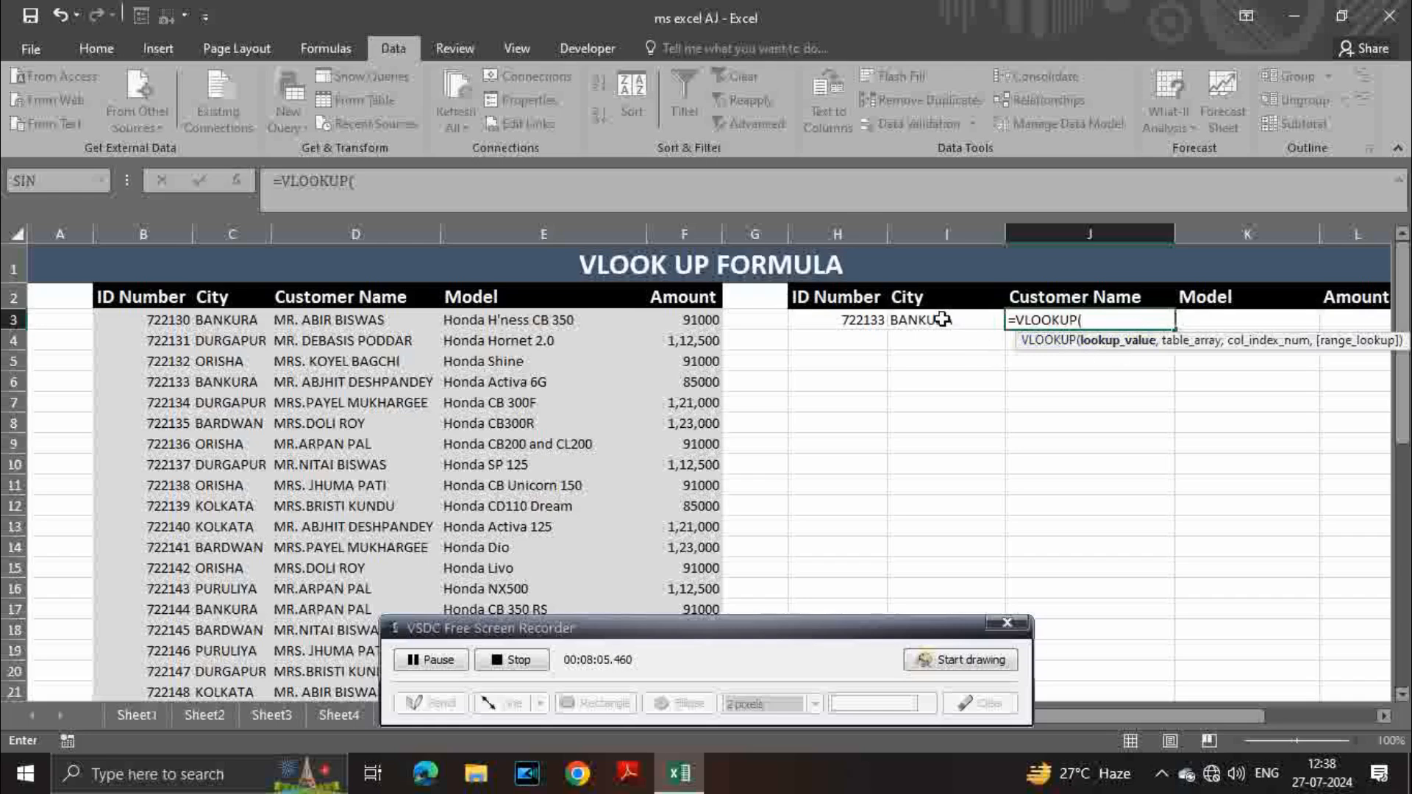
click(873, 321)
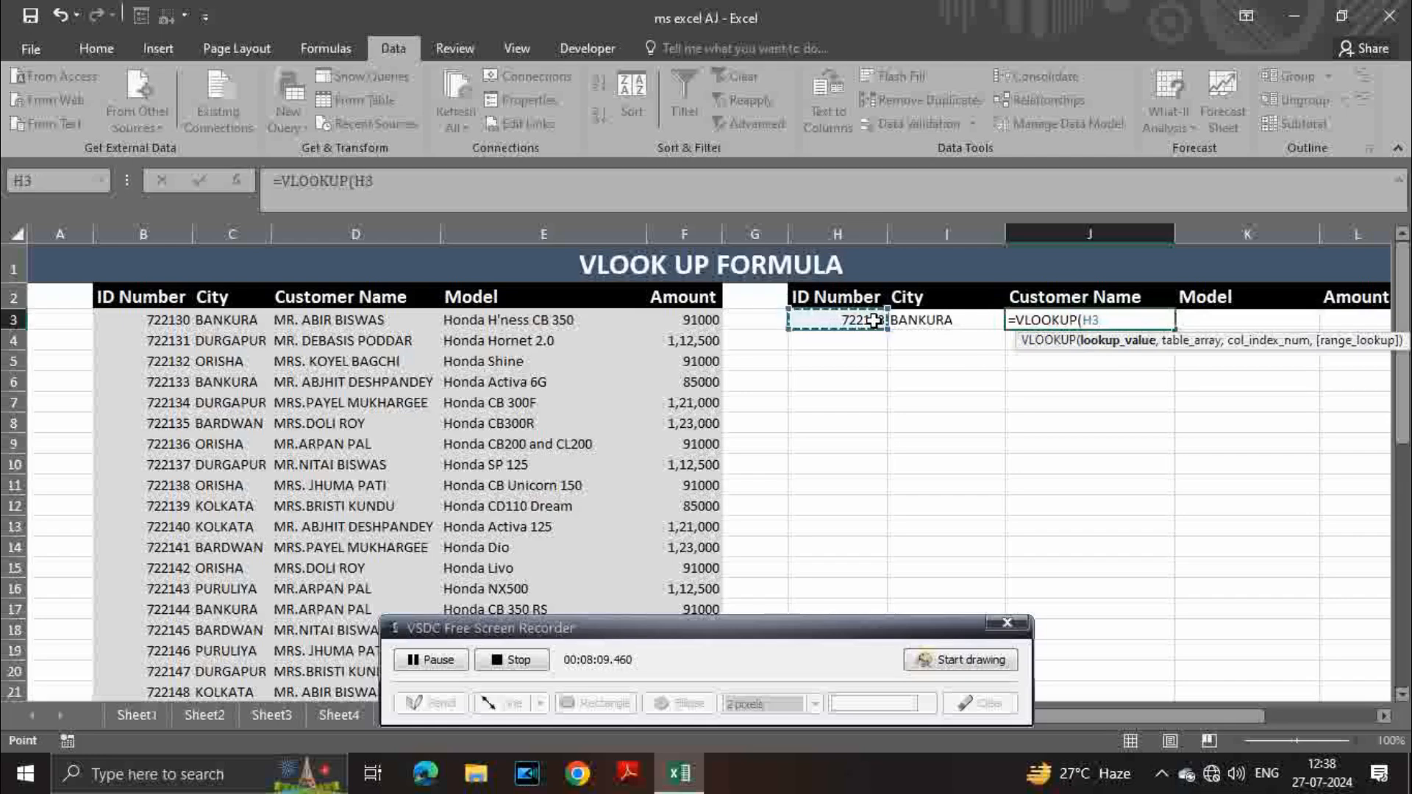
text(,)
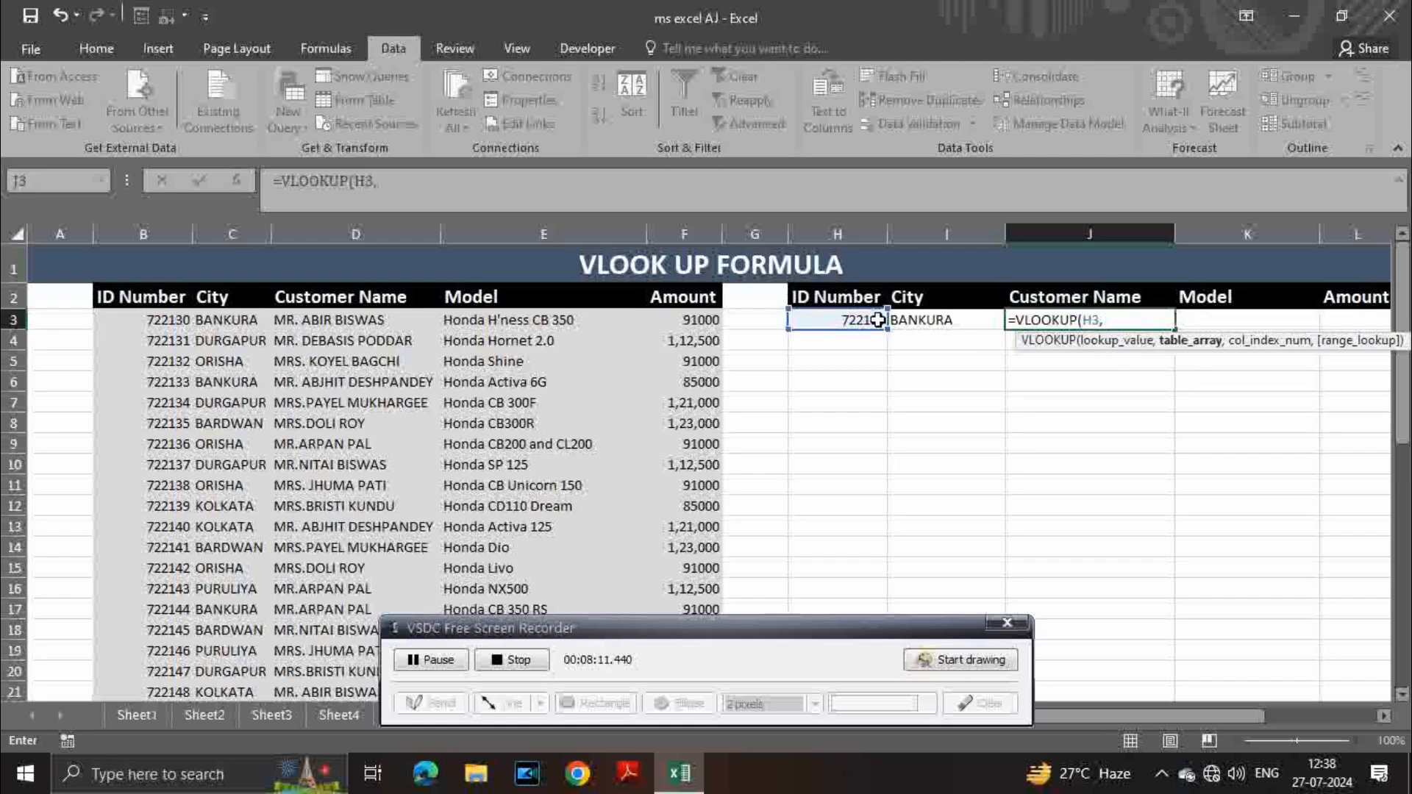
Step: Set the table array of the Customer Name VLOOKUP to the source data range B3:F23
click(143, 317)
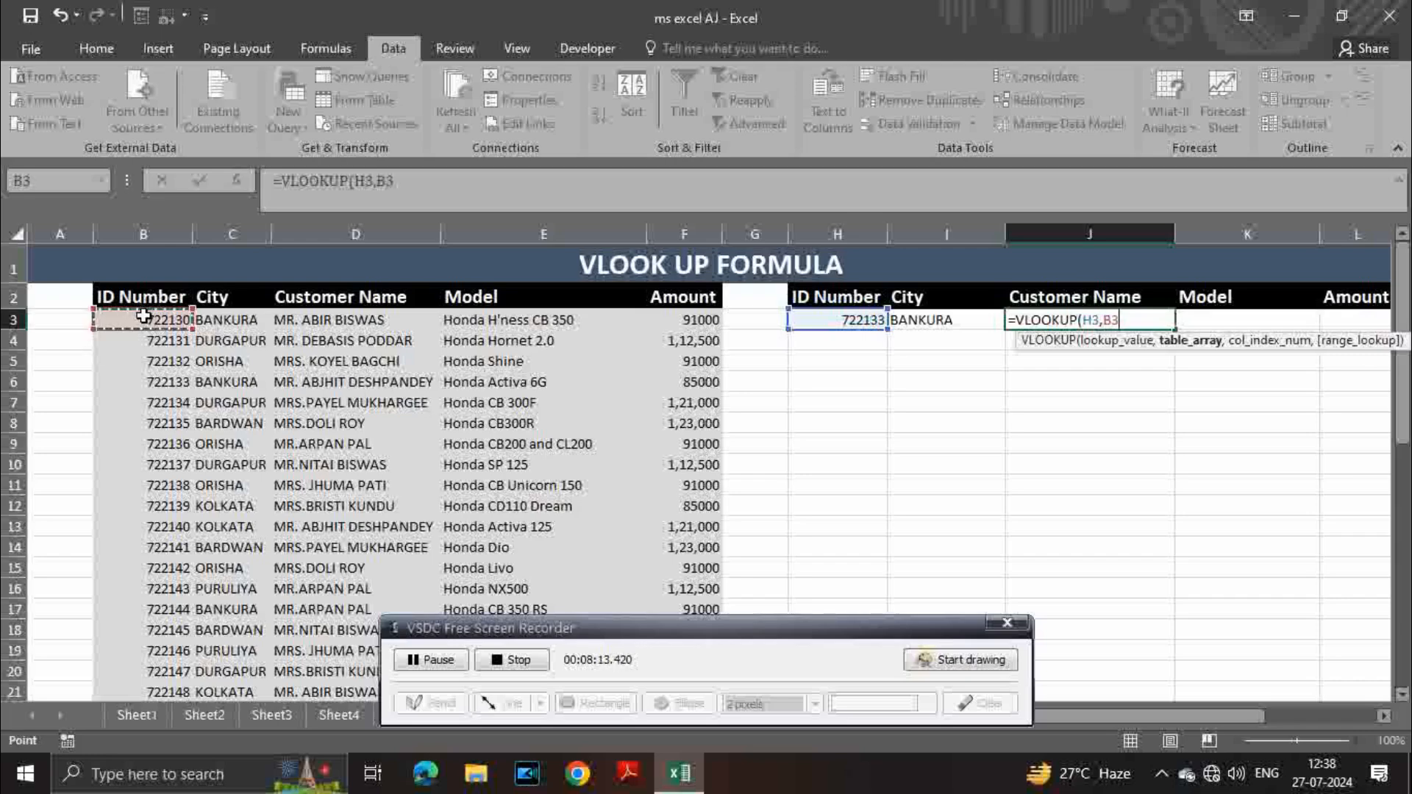
key(ctrl+shift+Down)
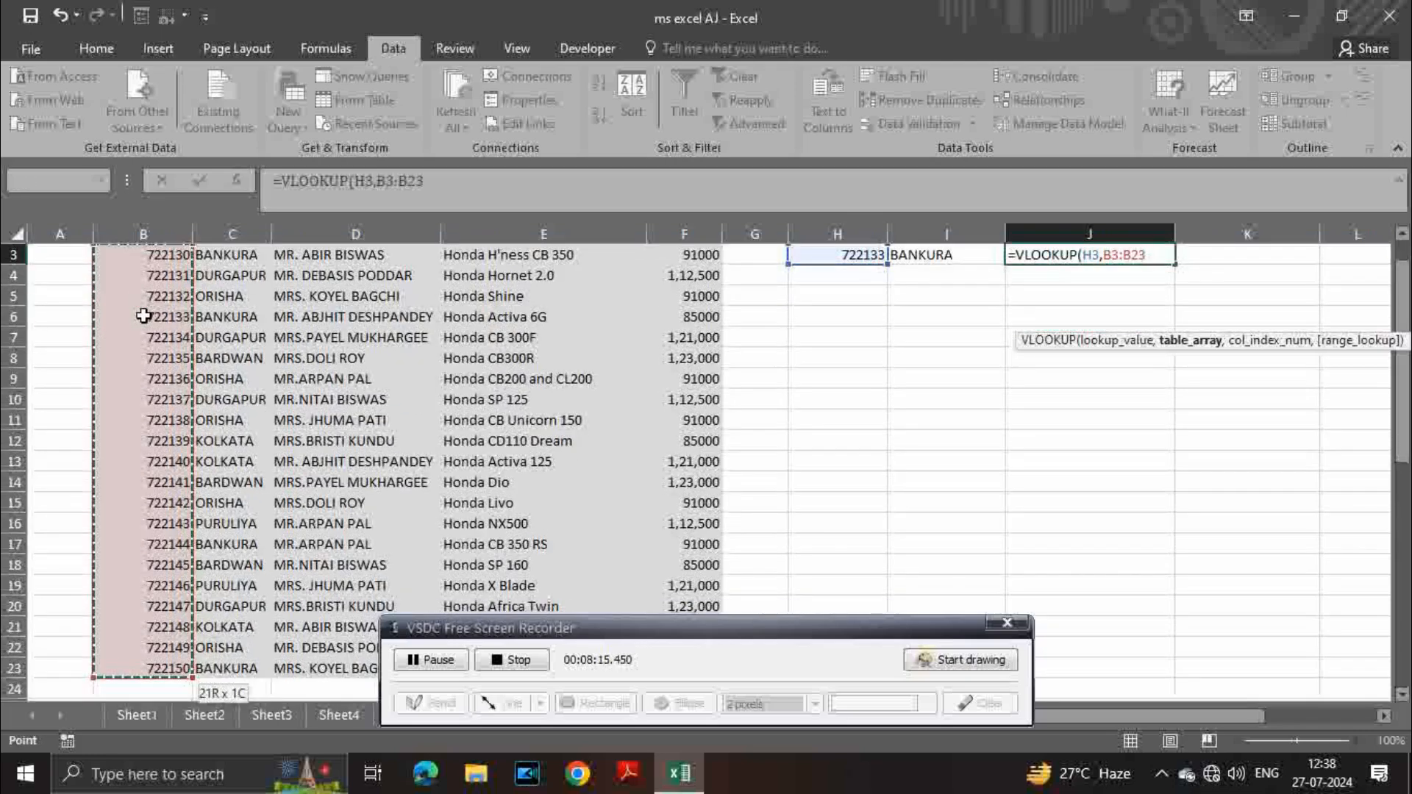
key(shift+Right)
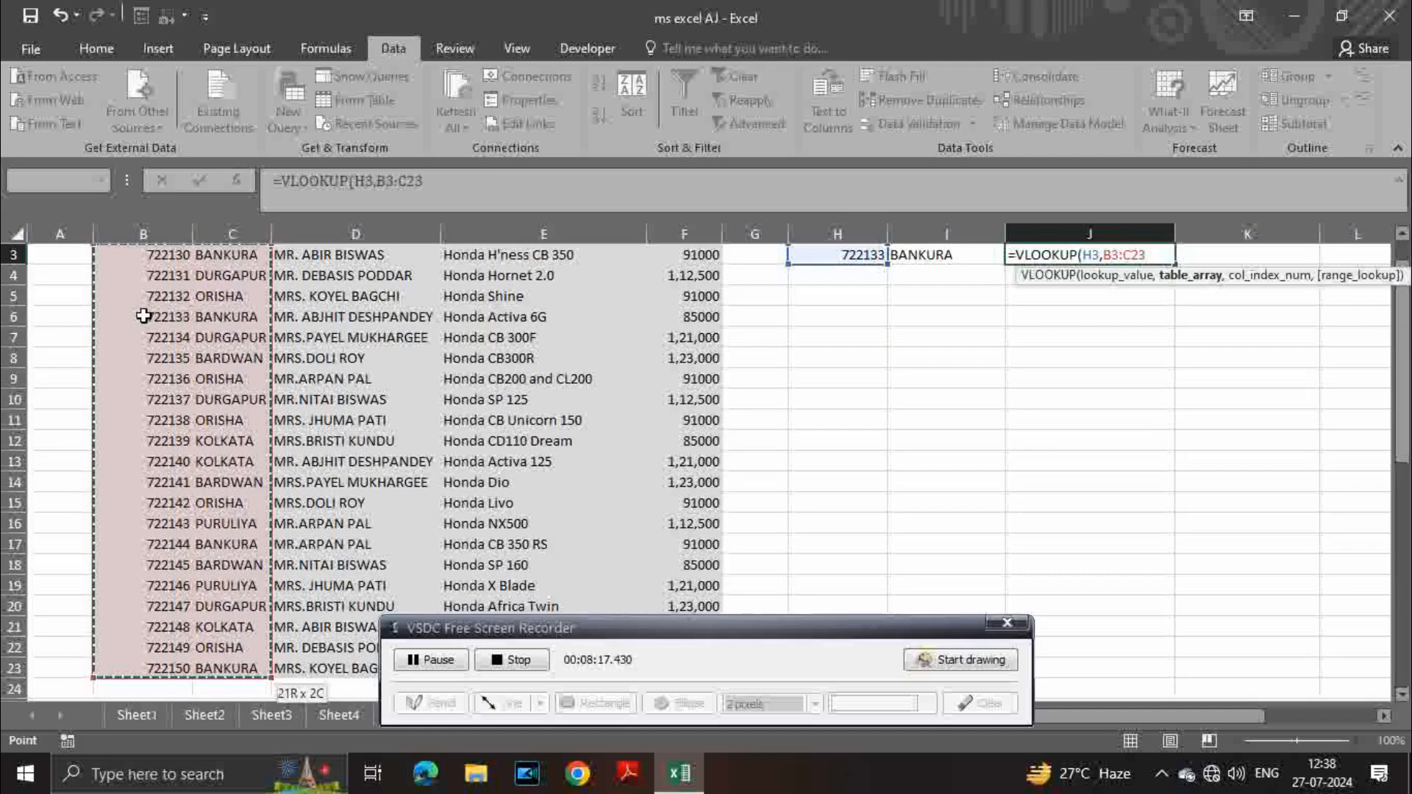
key(ctrl+shift+Right)
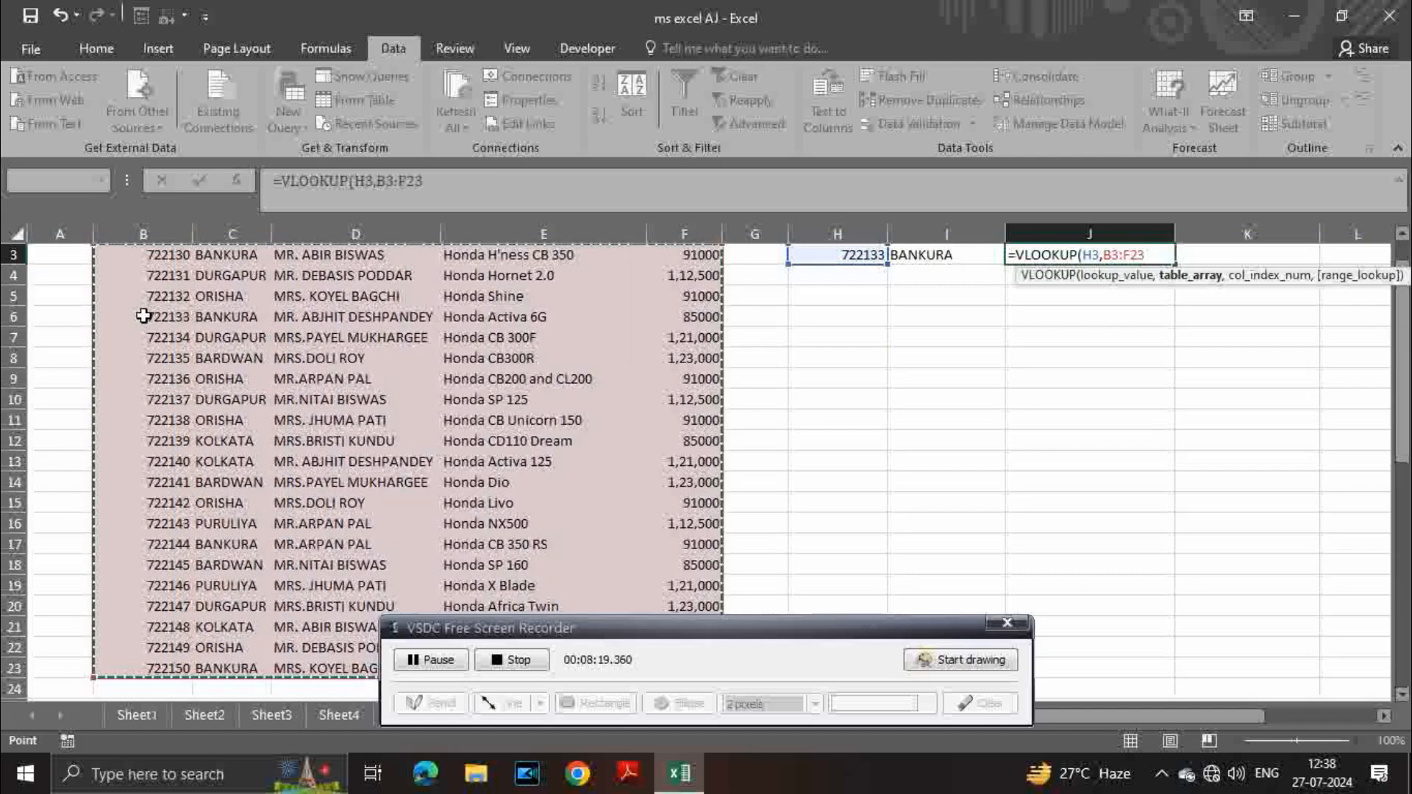
text(,)
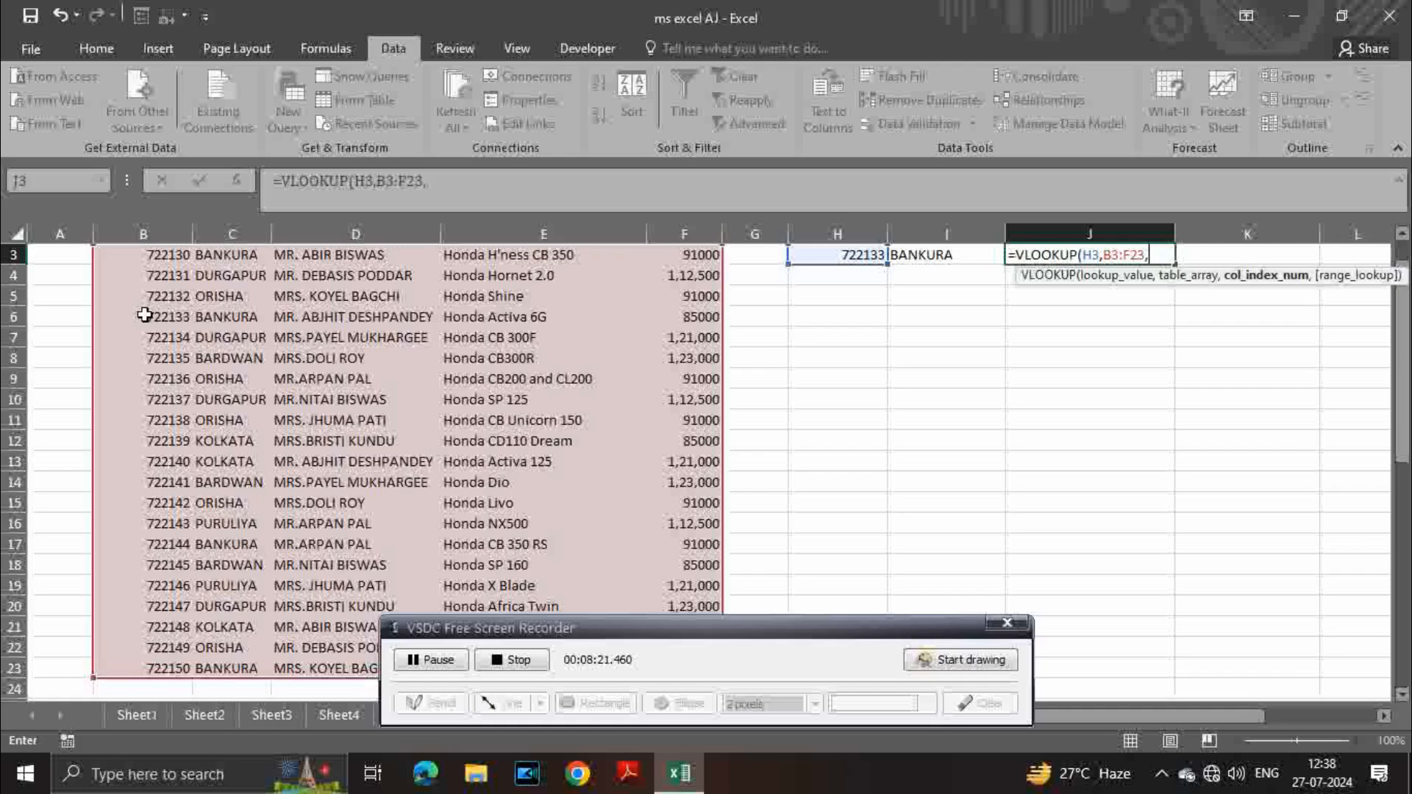
Step: Complete the Customer Name VLOOKUP in J3 with column index 3 and range lookup 0
scroll(567, 254, up, 1)
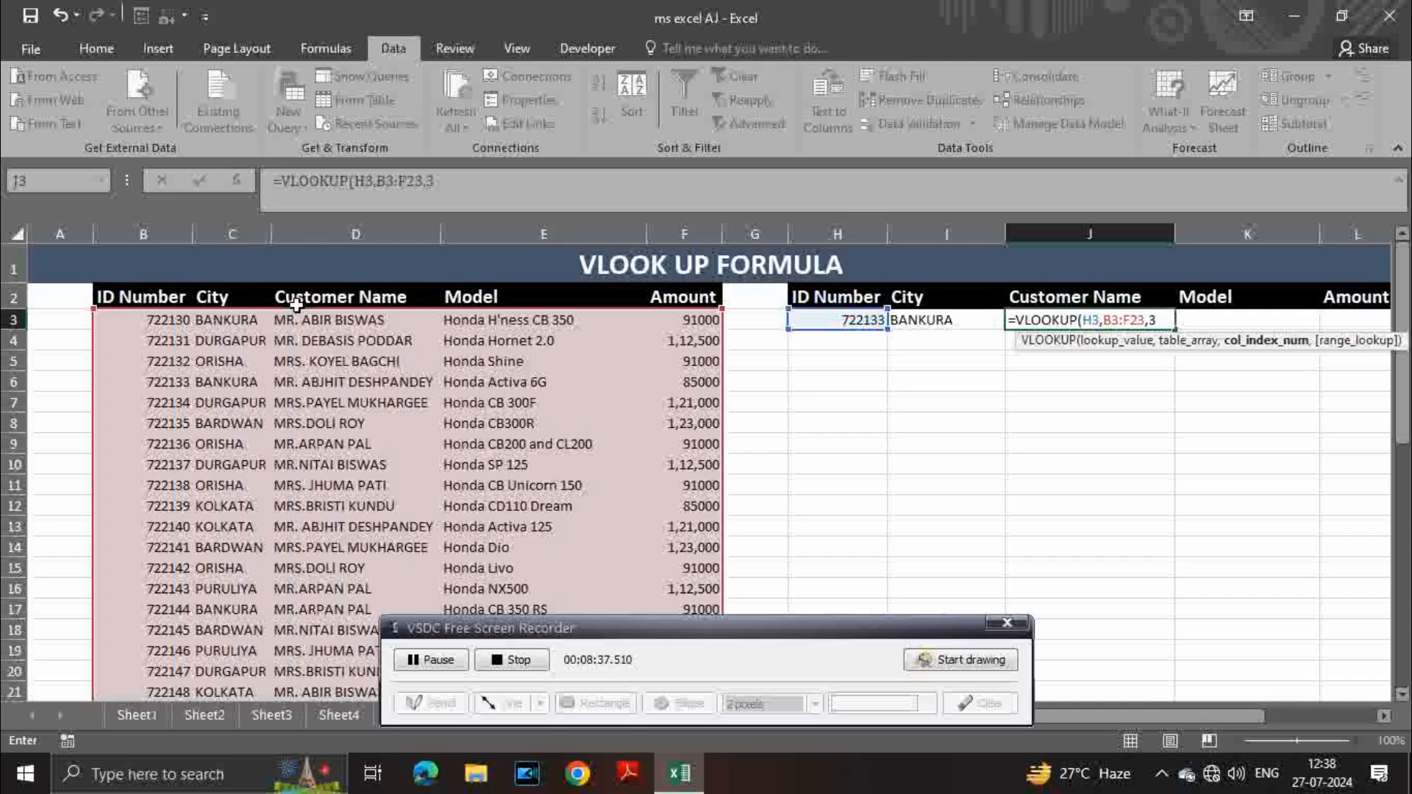
text(,)
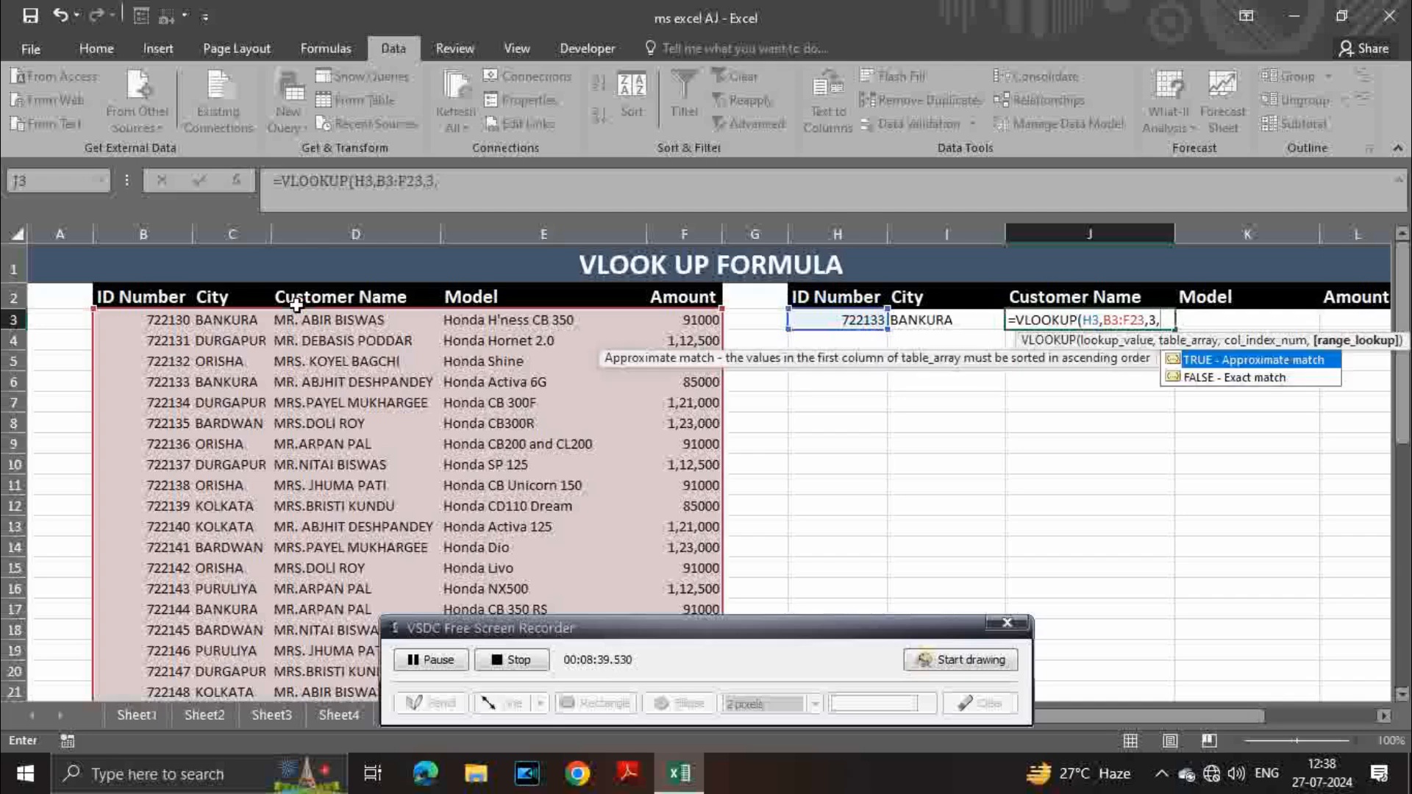
text(0))
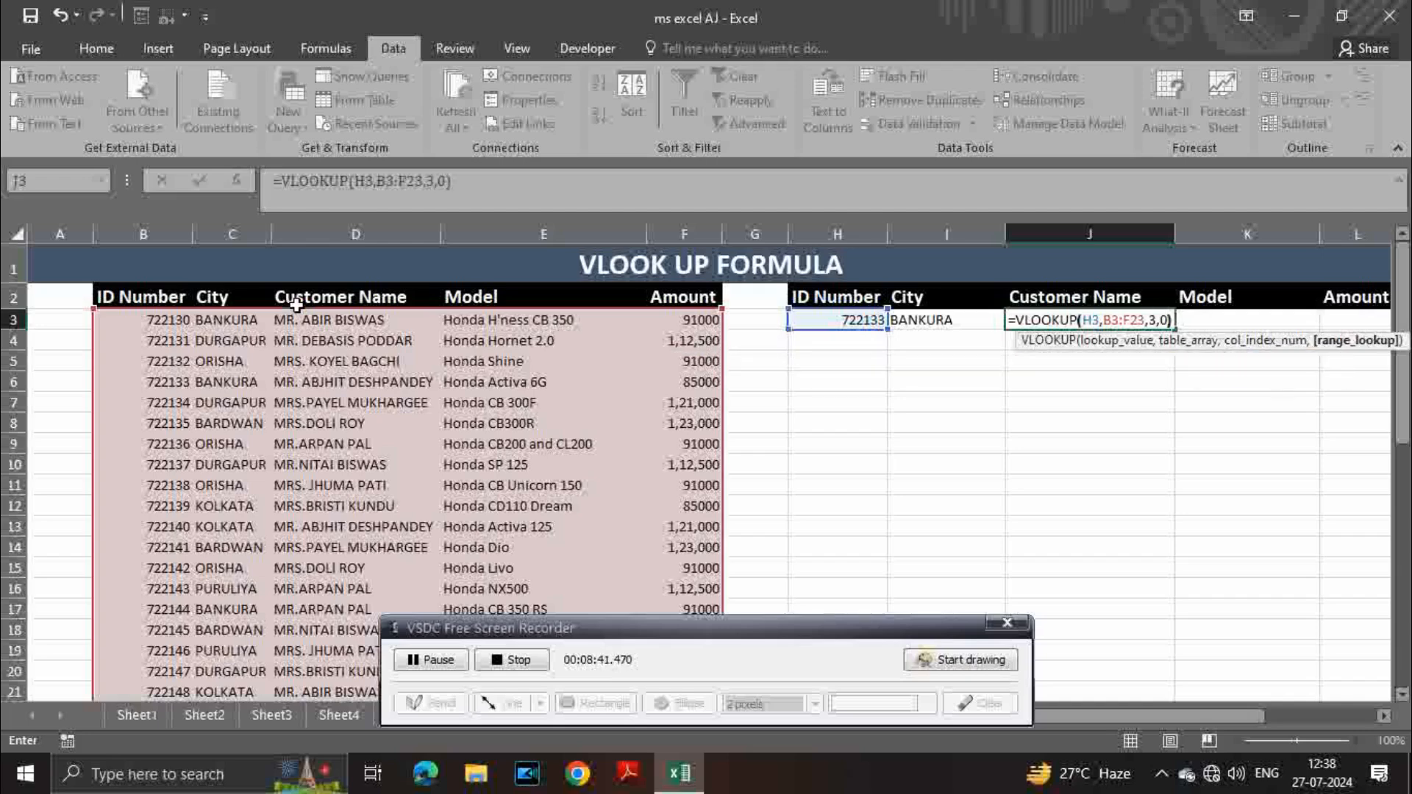
key(Tab)
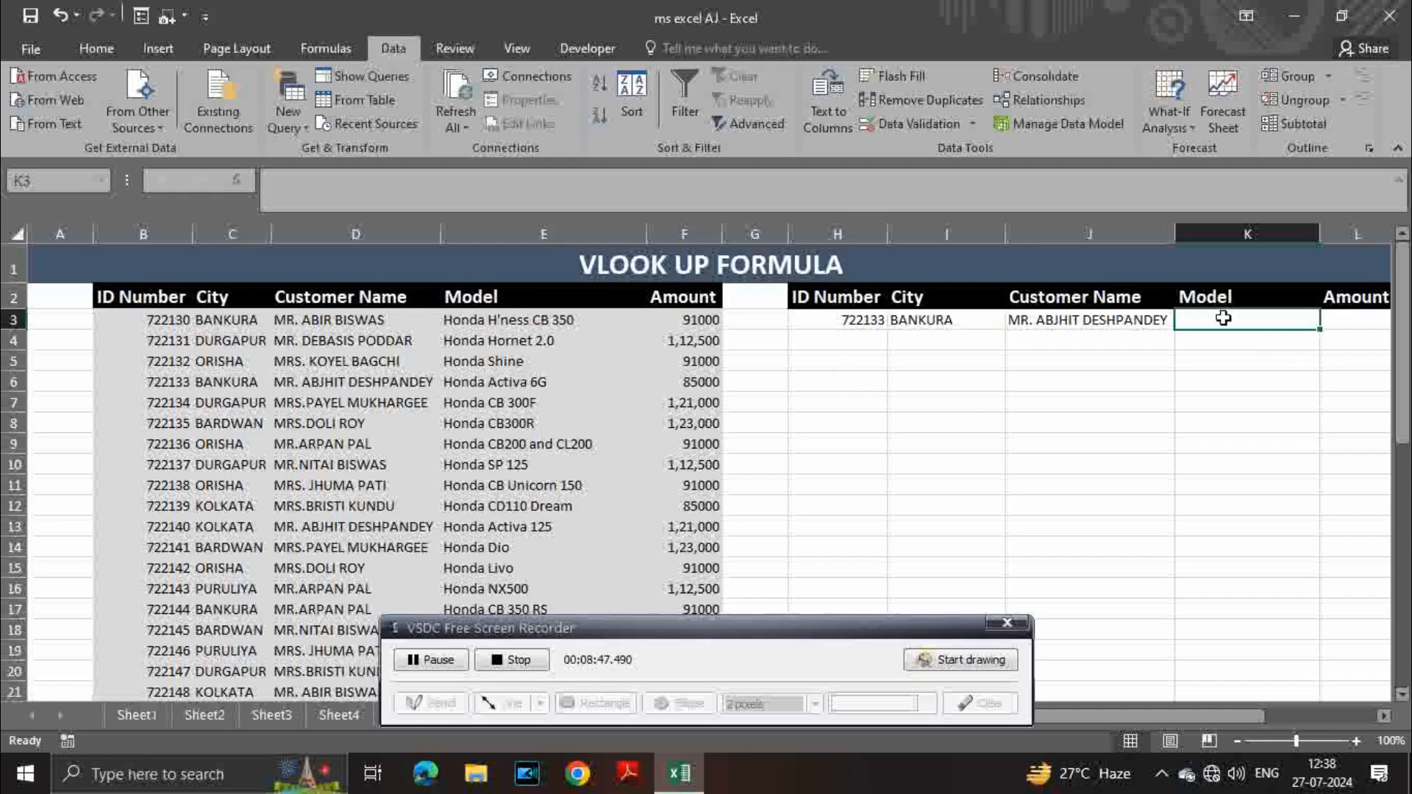
Step: Begin a VLOOKUP formula in the Model cell K3 with H3 as the lookup value
text(=)
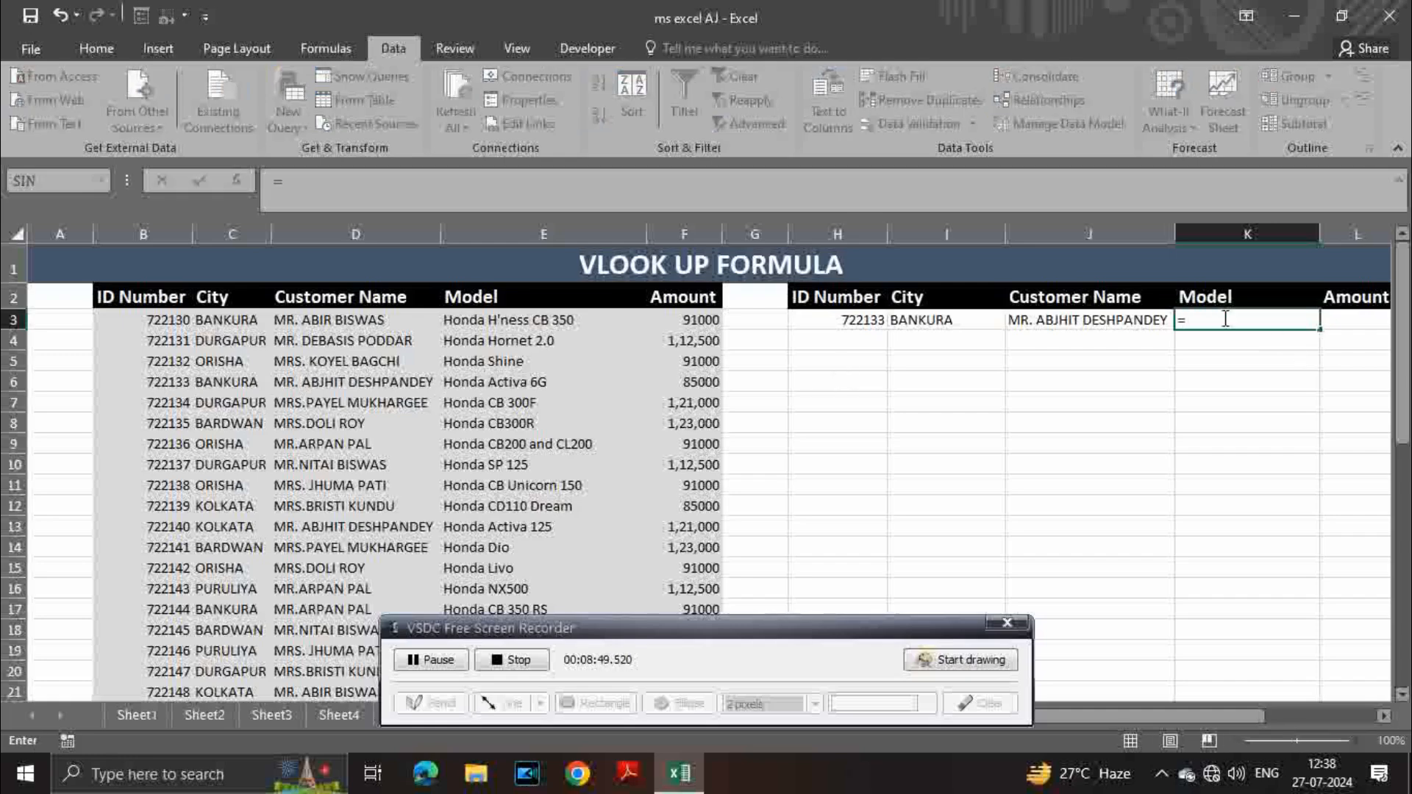
text(vl)
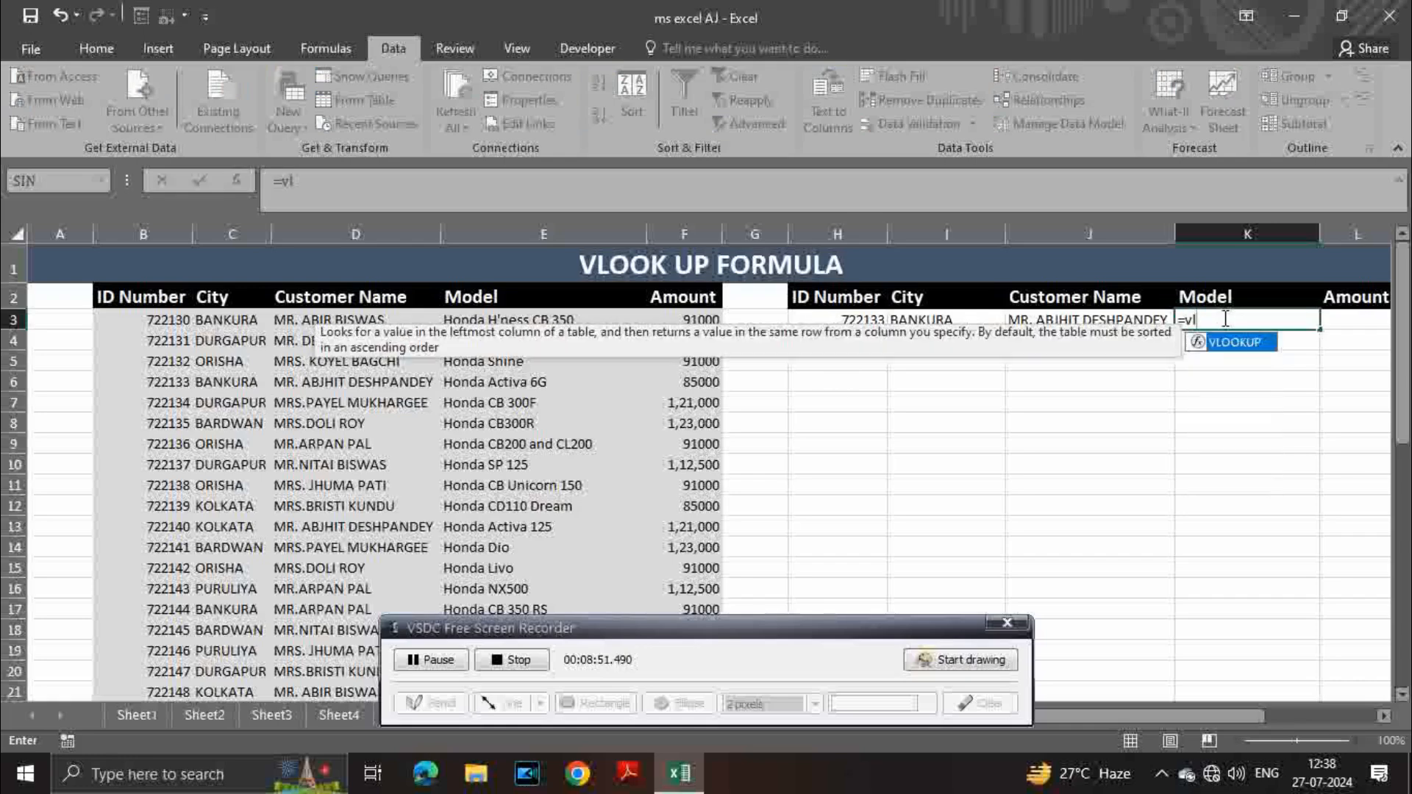
text(oo)
double_click(1232, 340)
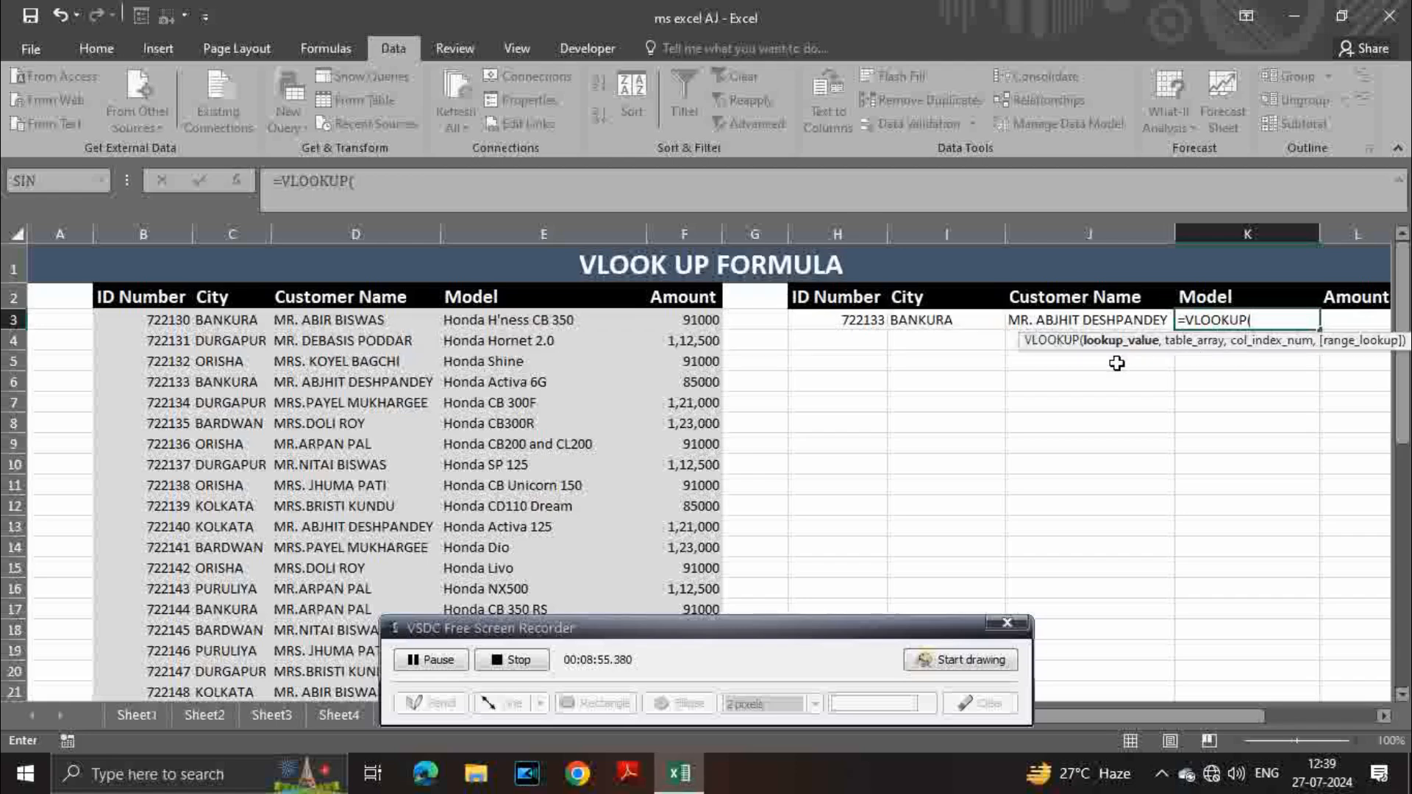
click(861, 320)
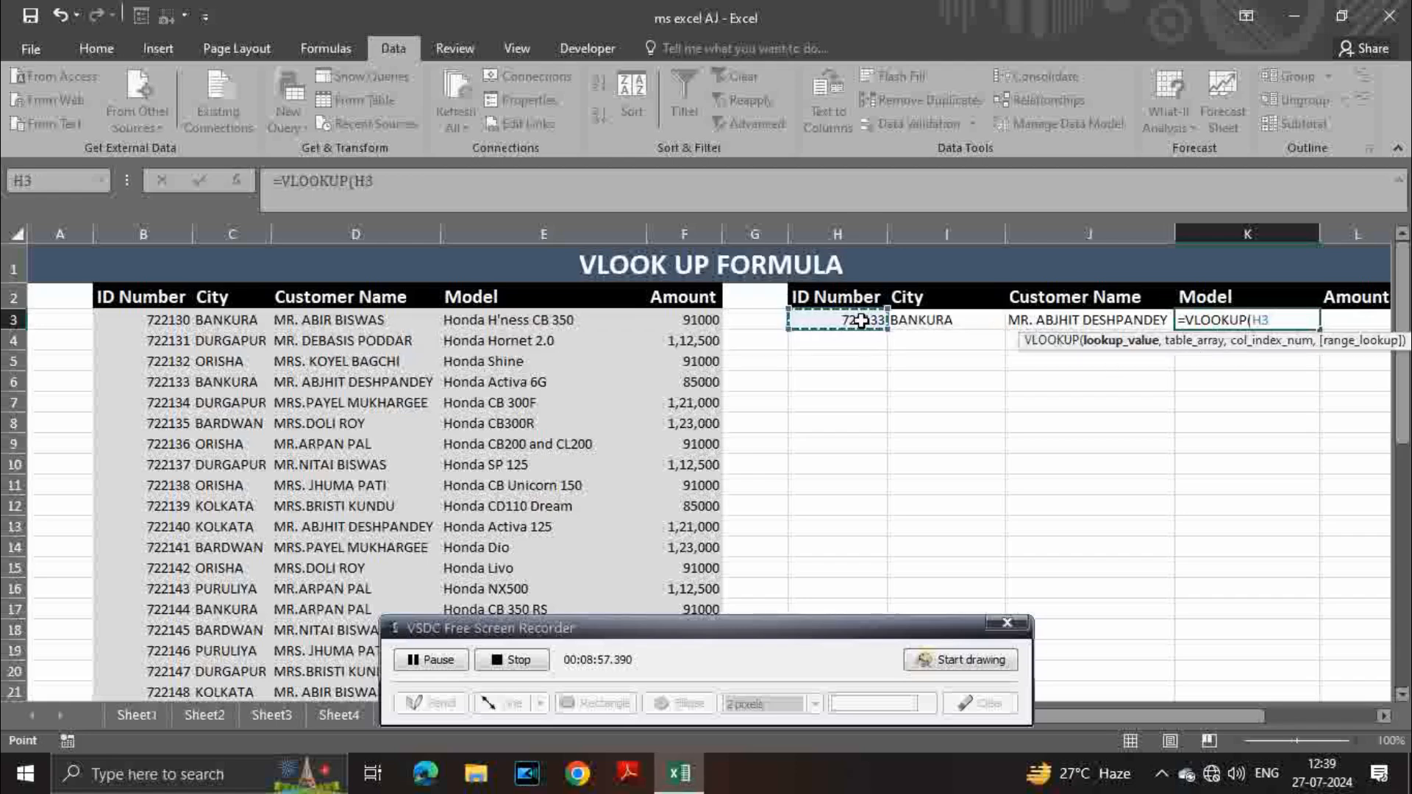
text(,)
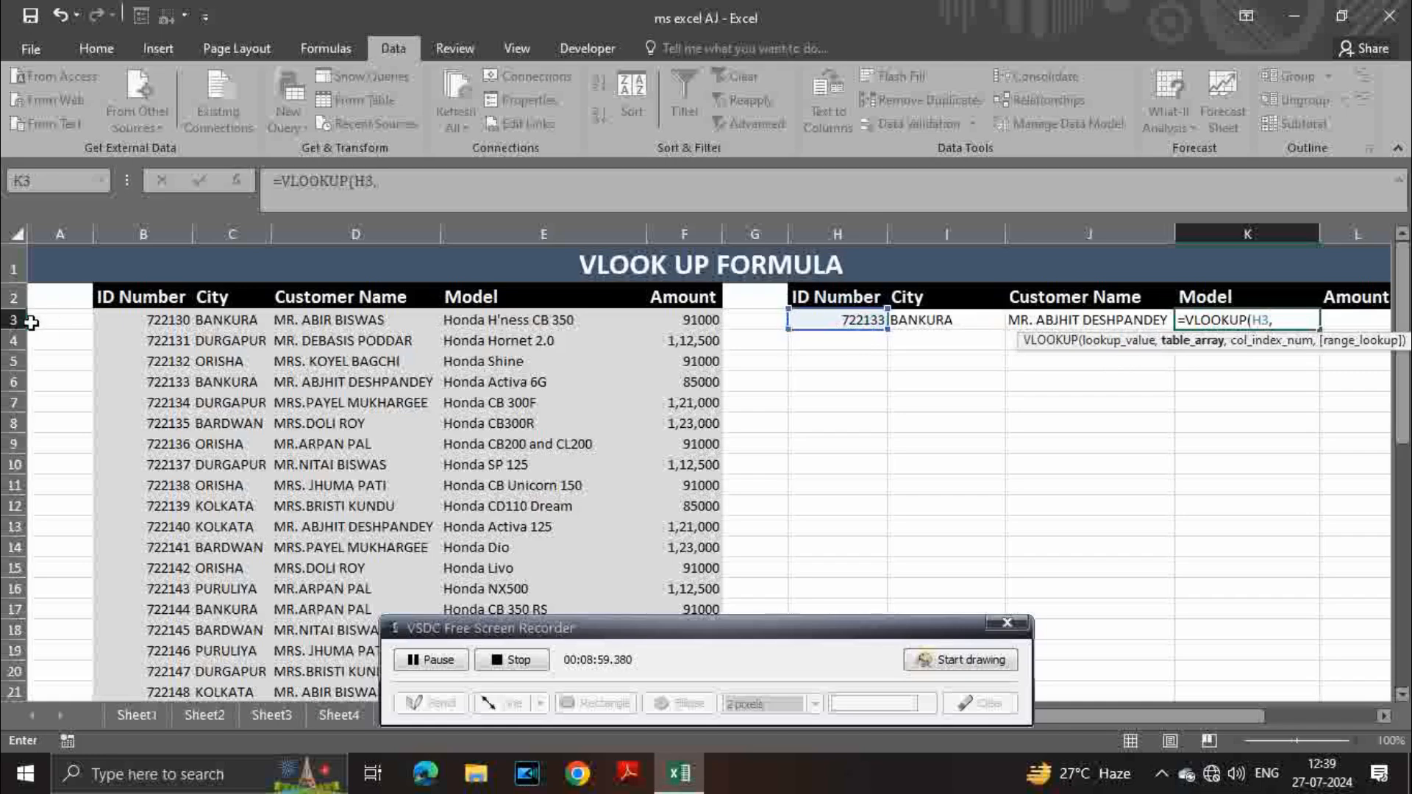
Step: Set the table array of the Model VLOOKUP to the source data range B3:F23
click(139, 318)
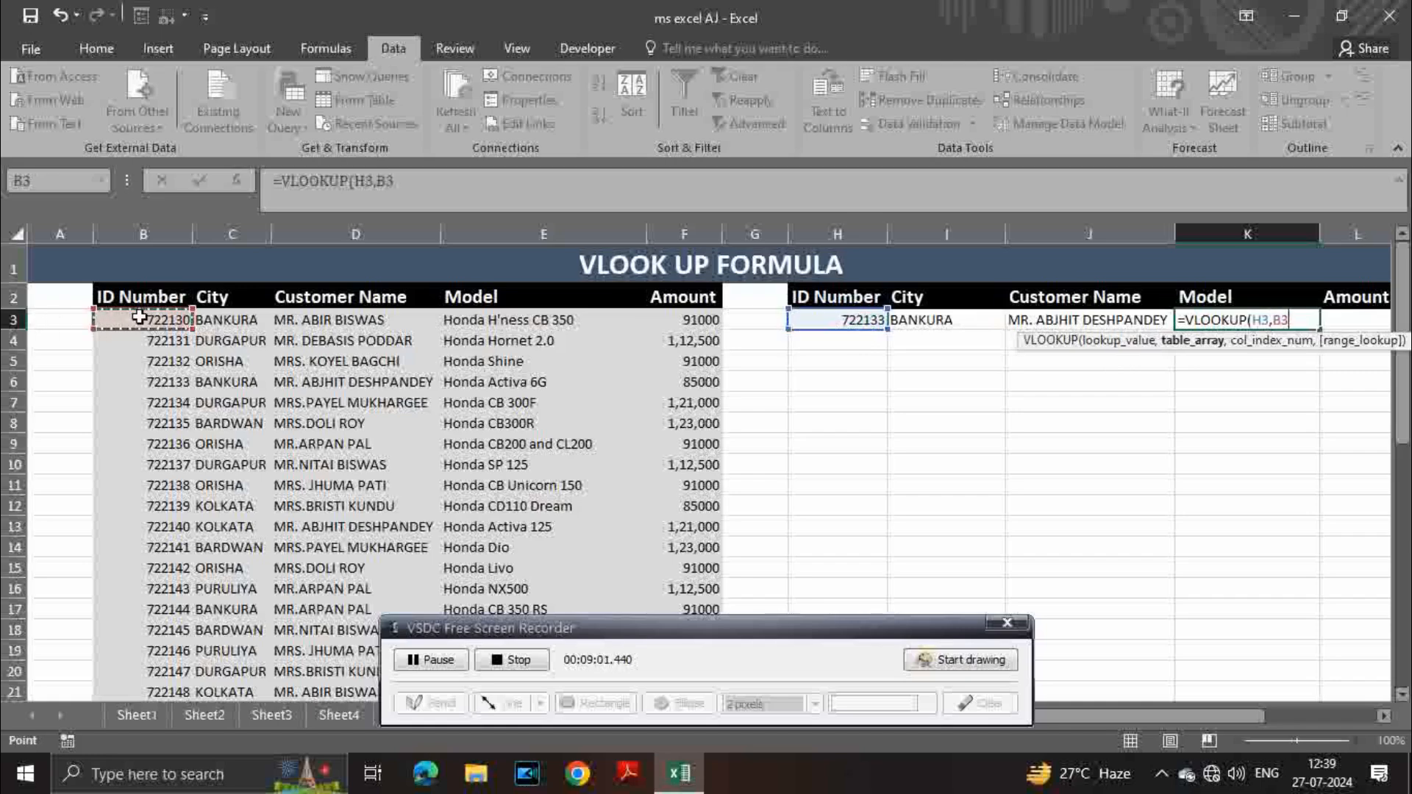
key(ctrl+shift+Right)
key(ctrl+shift+Down)
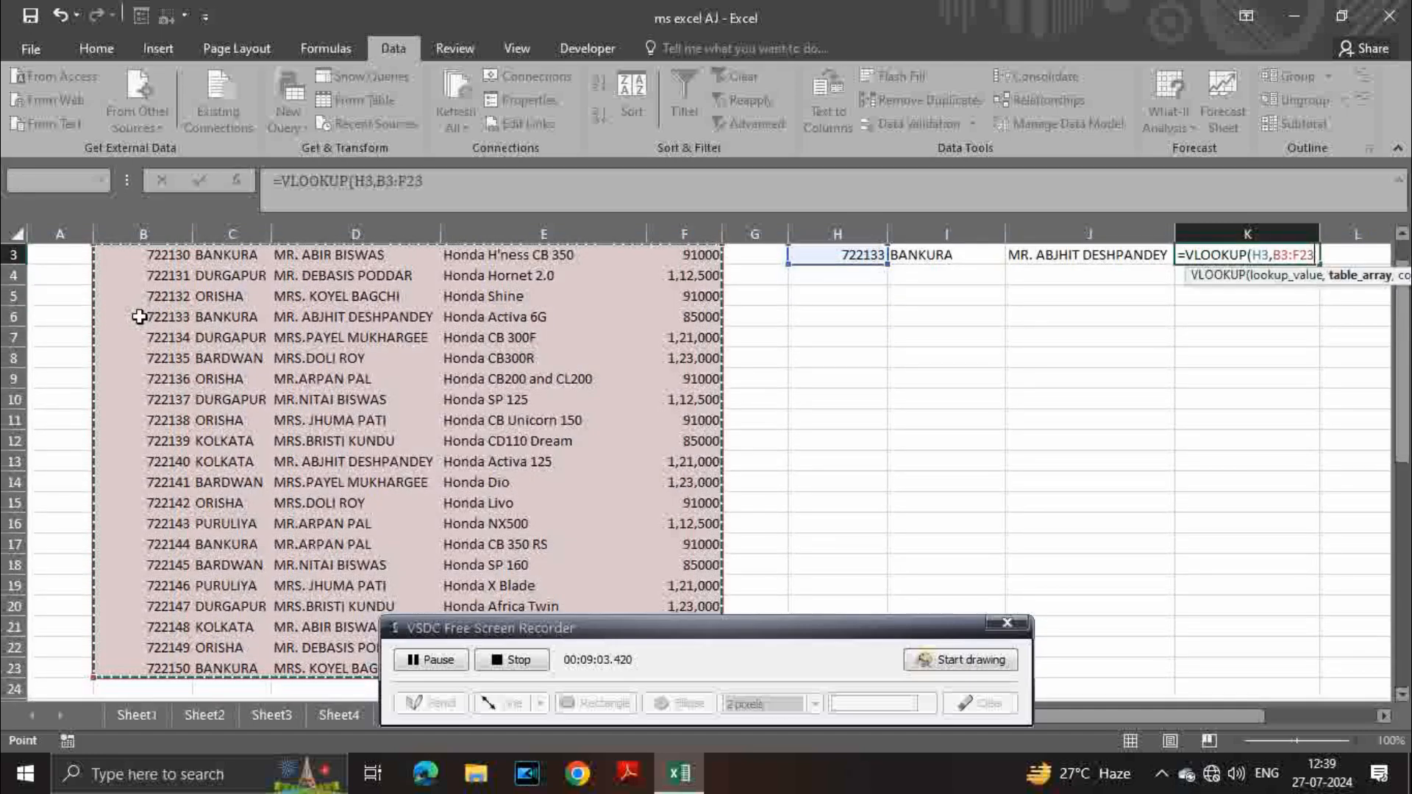
text(,)
Step: Complete the Model VLOOKUP in K3 with column index 4 and range lookup 0
scroll(190, 328, up, 1)
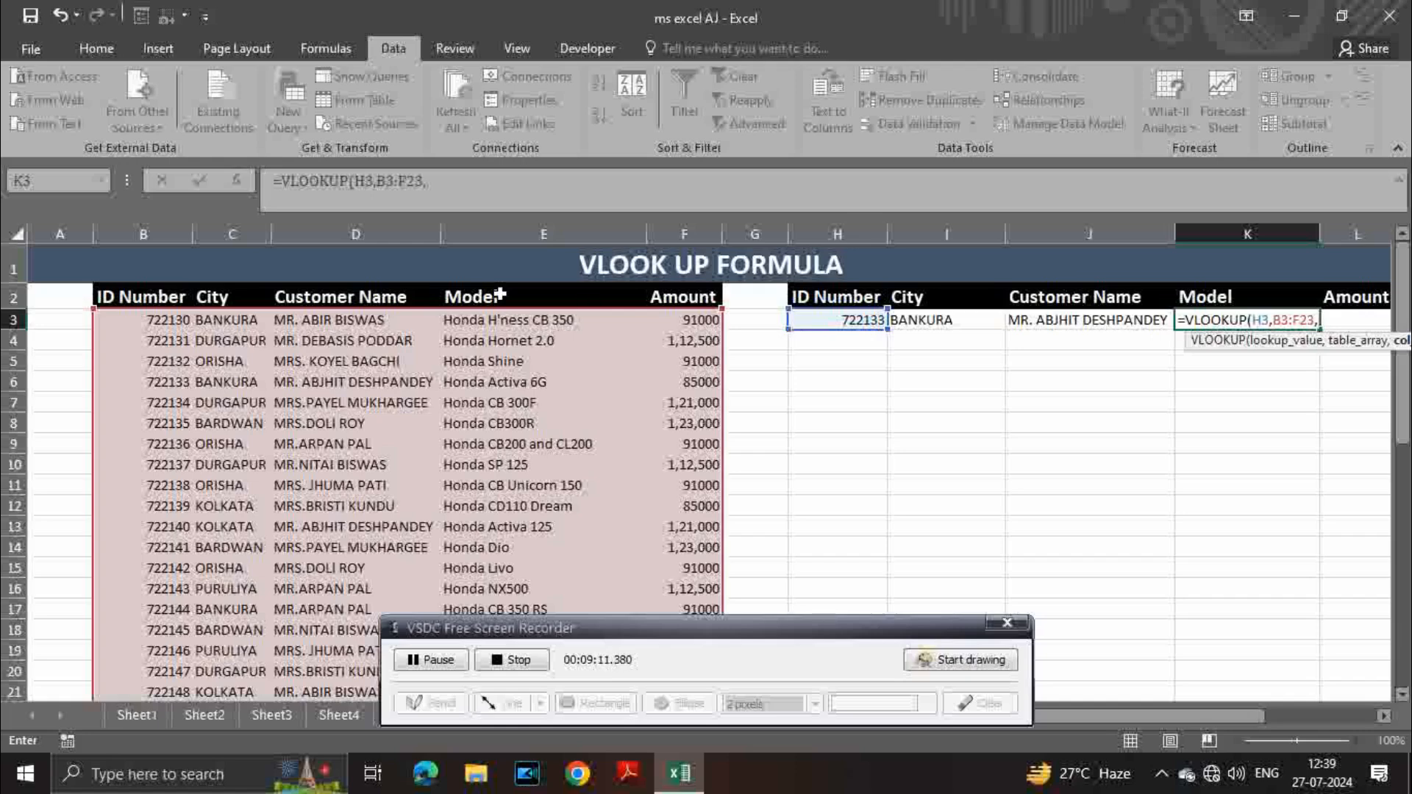
text(4)
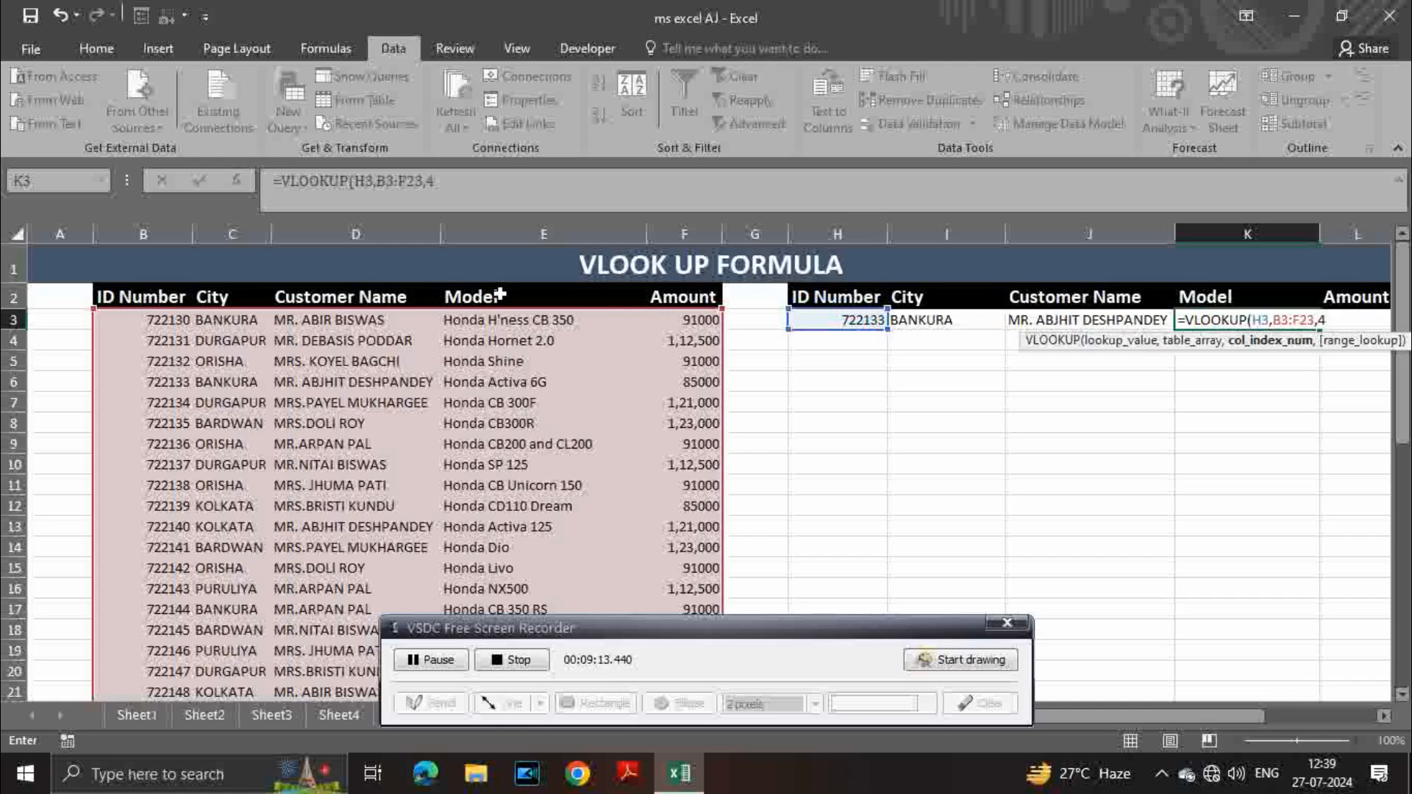
text(,0)
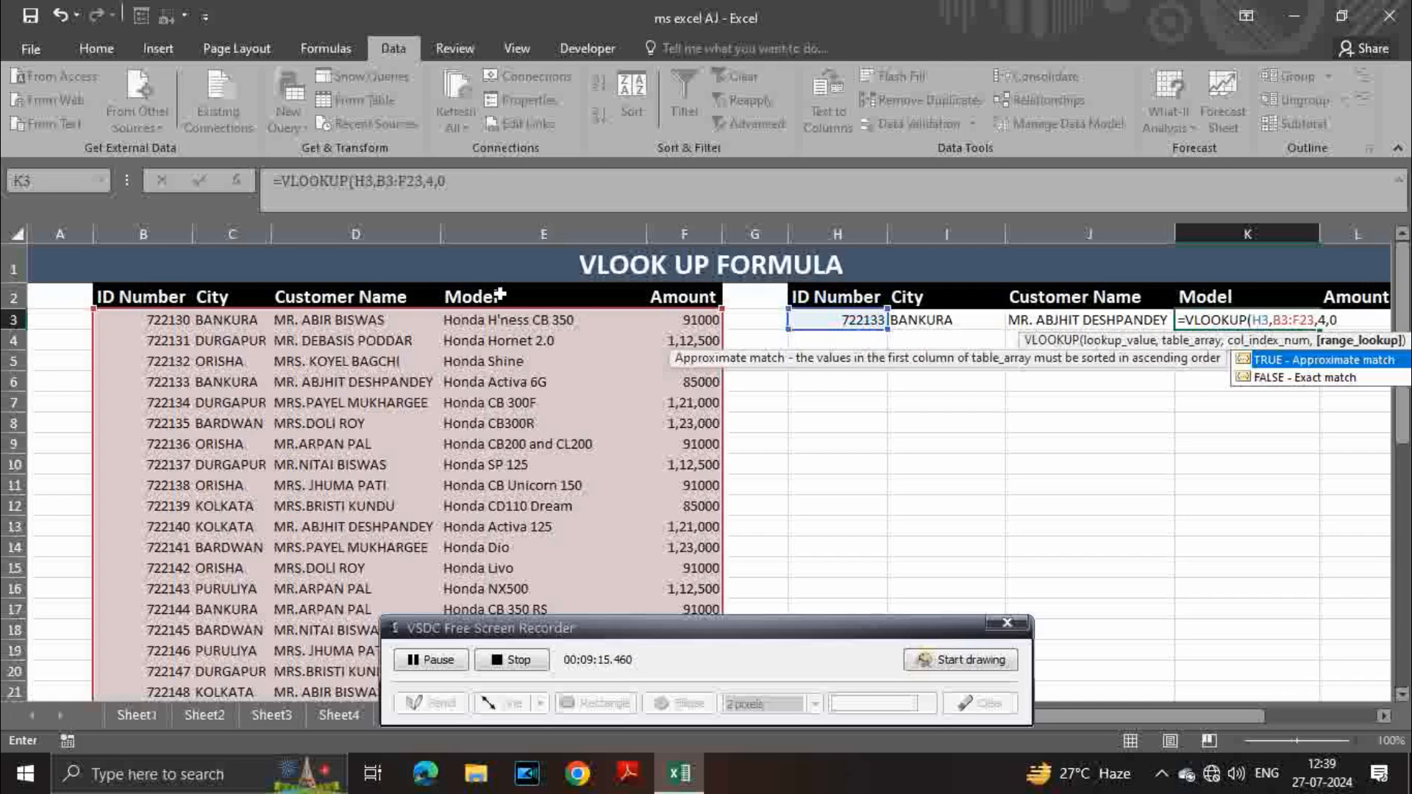
text())
key(Tab)
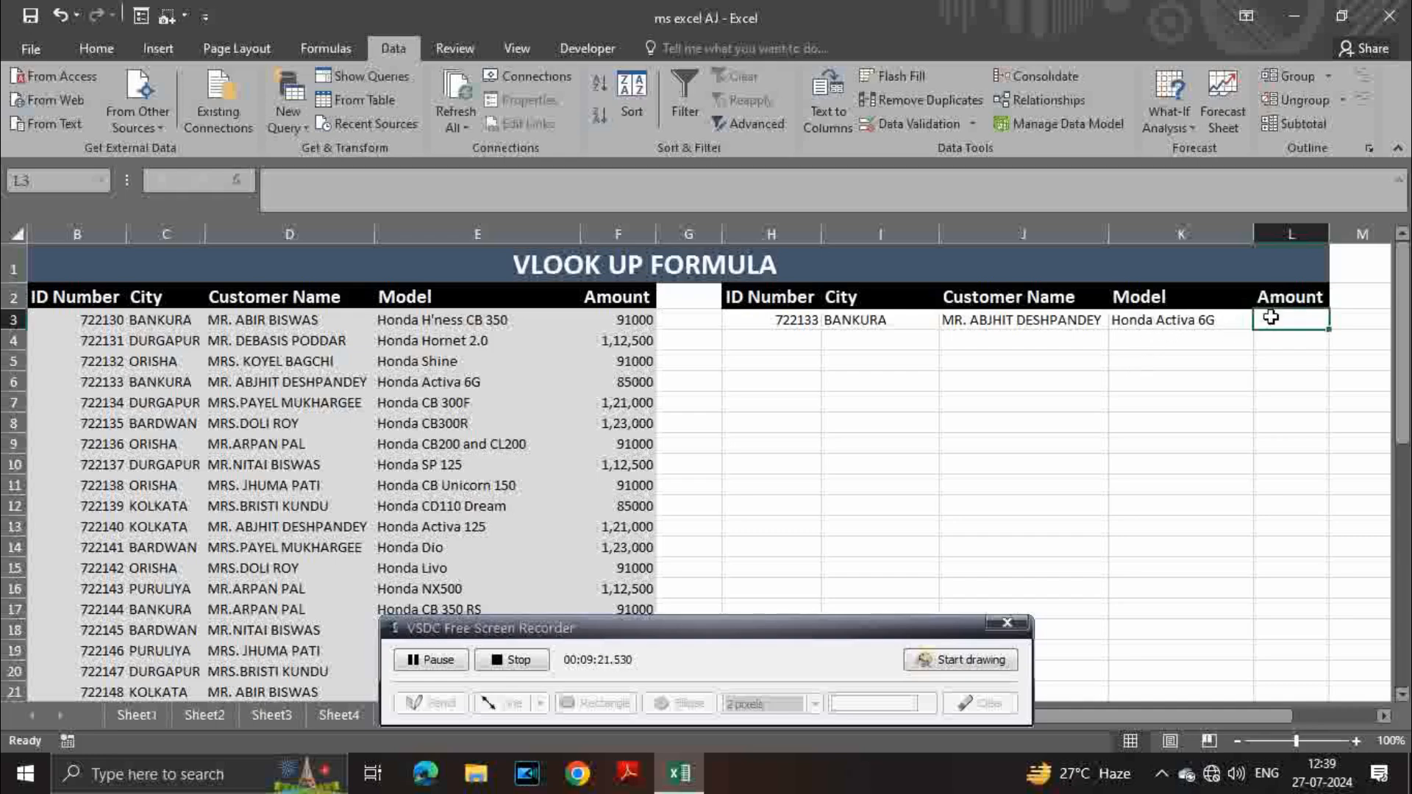
Step: Begin a VLOOKUP formula in the Amount cell L3 with H3 as the lookup value
text(=v)
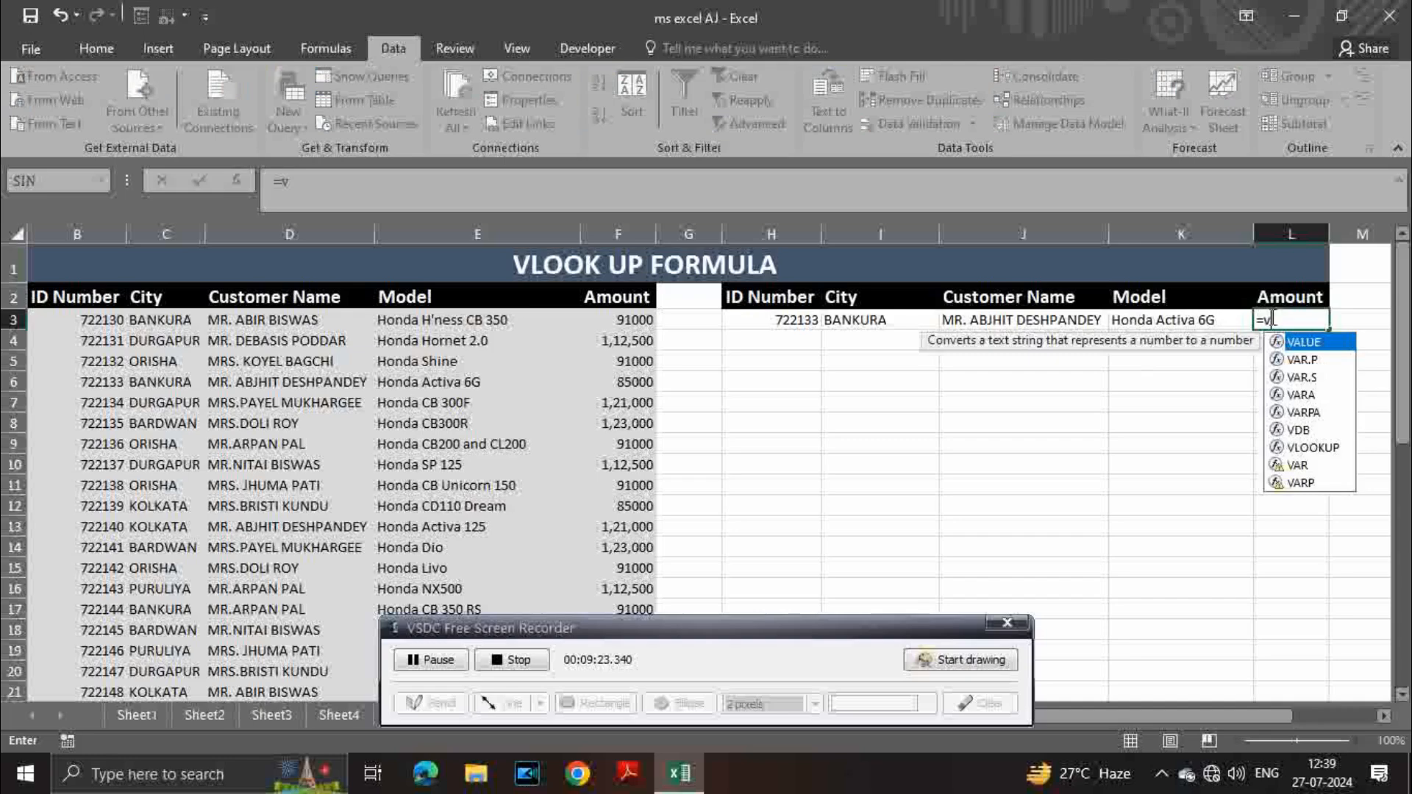
text(loo)
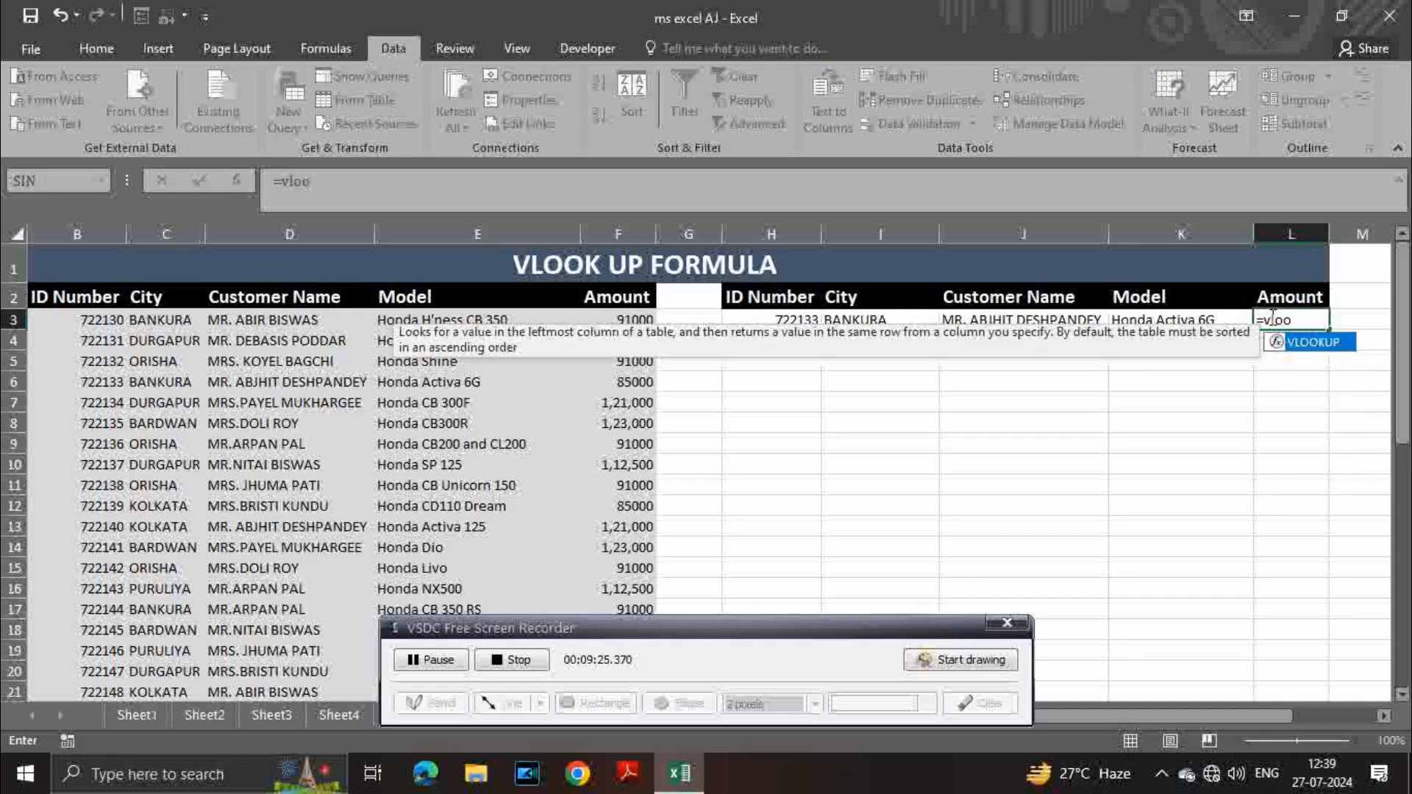
double_click(1314, 340)
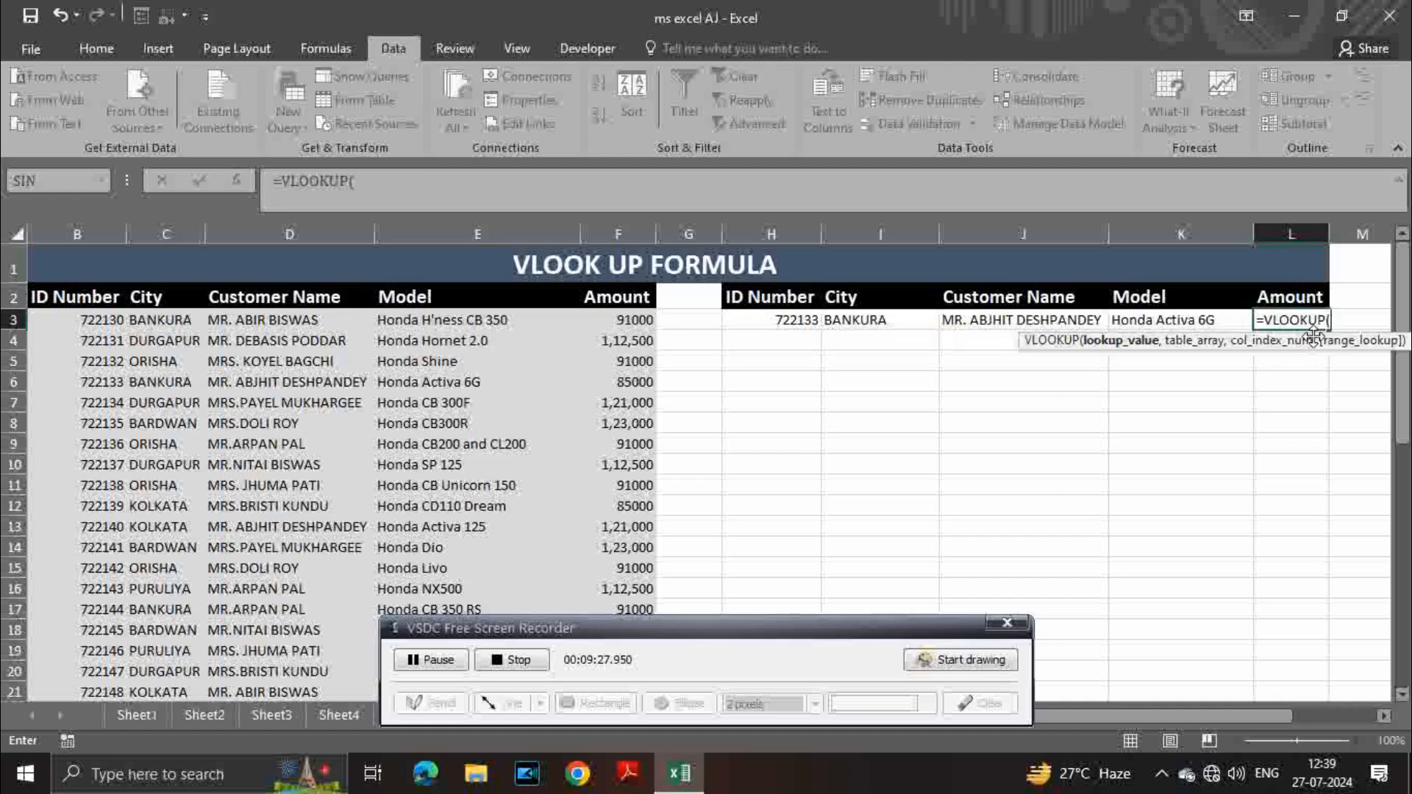
click(806, 326)
text(,)
Step: Set the table array of the Amount VLOOKUP to the source data range B3:F23
click(95, 317)
key(ctrl+shift+Down)
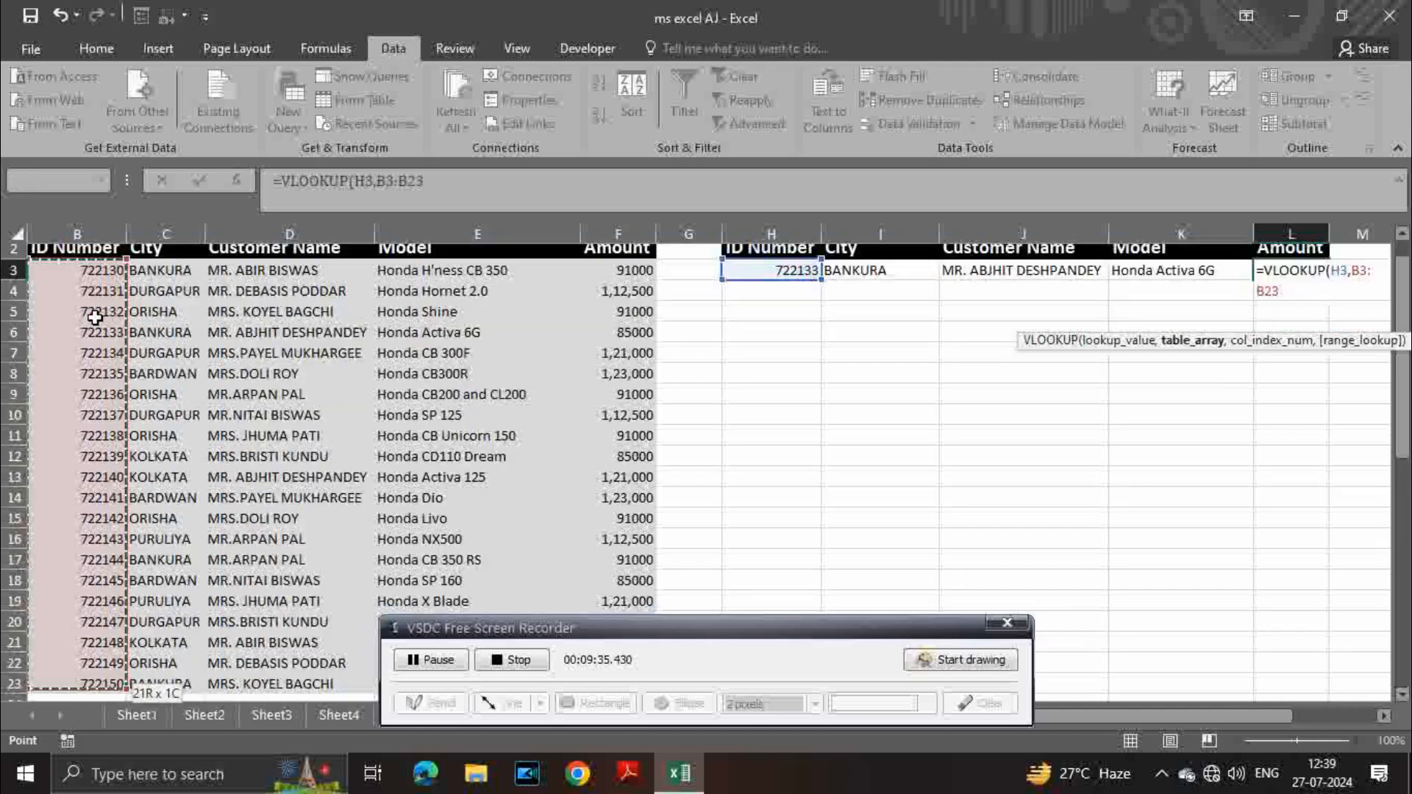
key(ctrl+shift+Right)
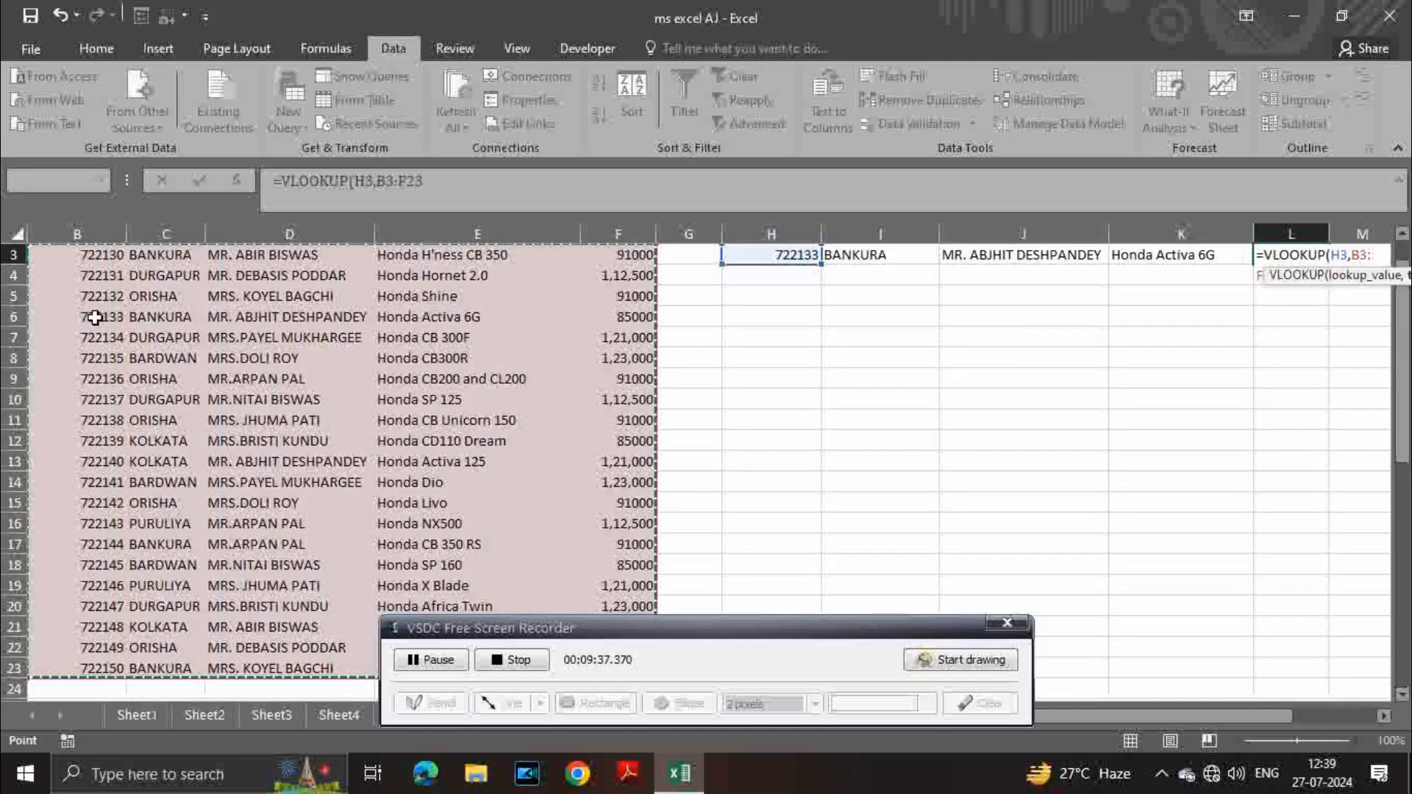
Step: Set the column index to 5 and the range lookup to 0 in the Amount VLOOKUP in L3
text(,)
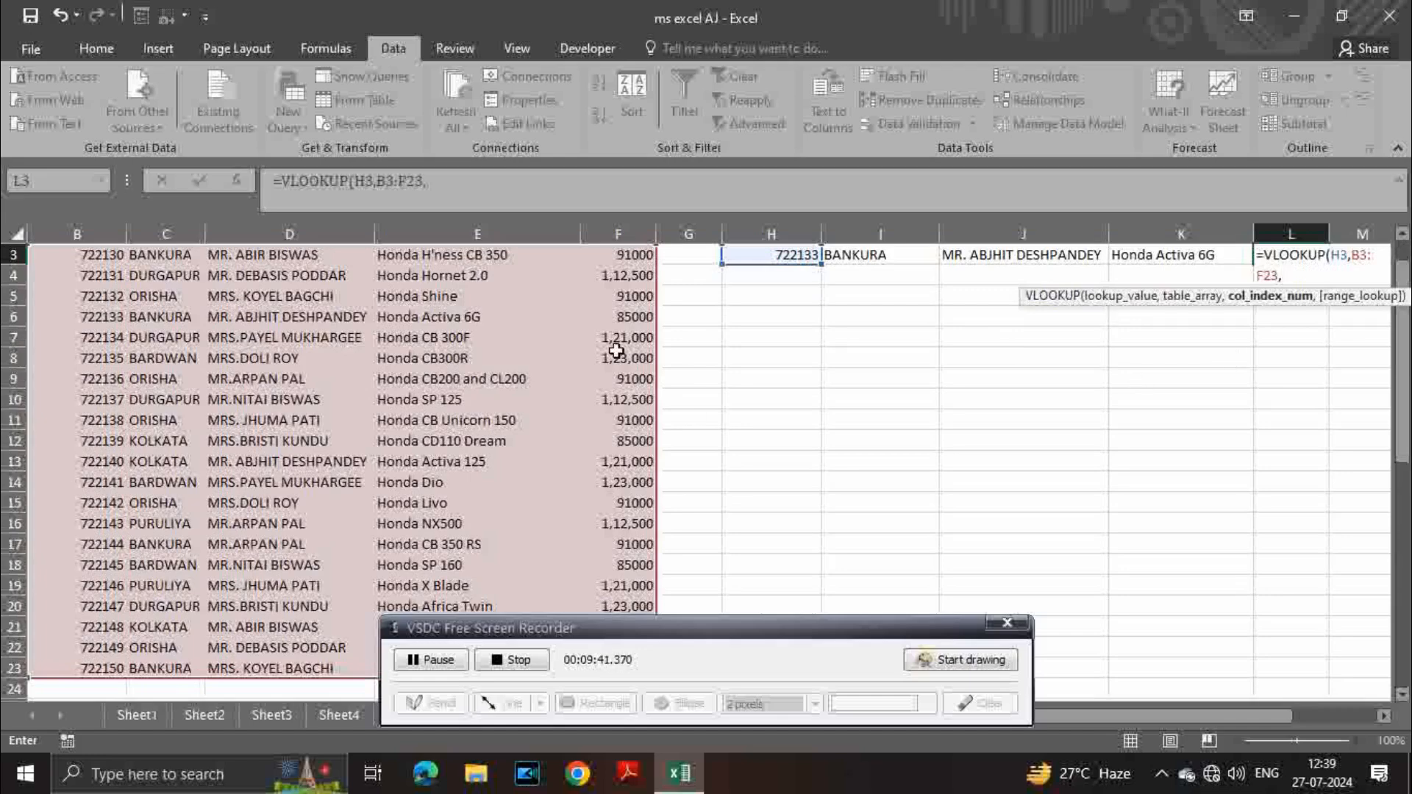
scroll(617, 351, up, 1)
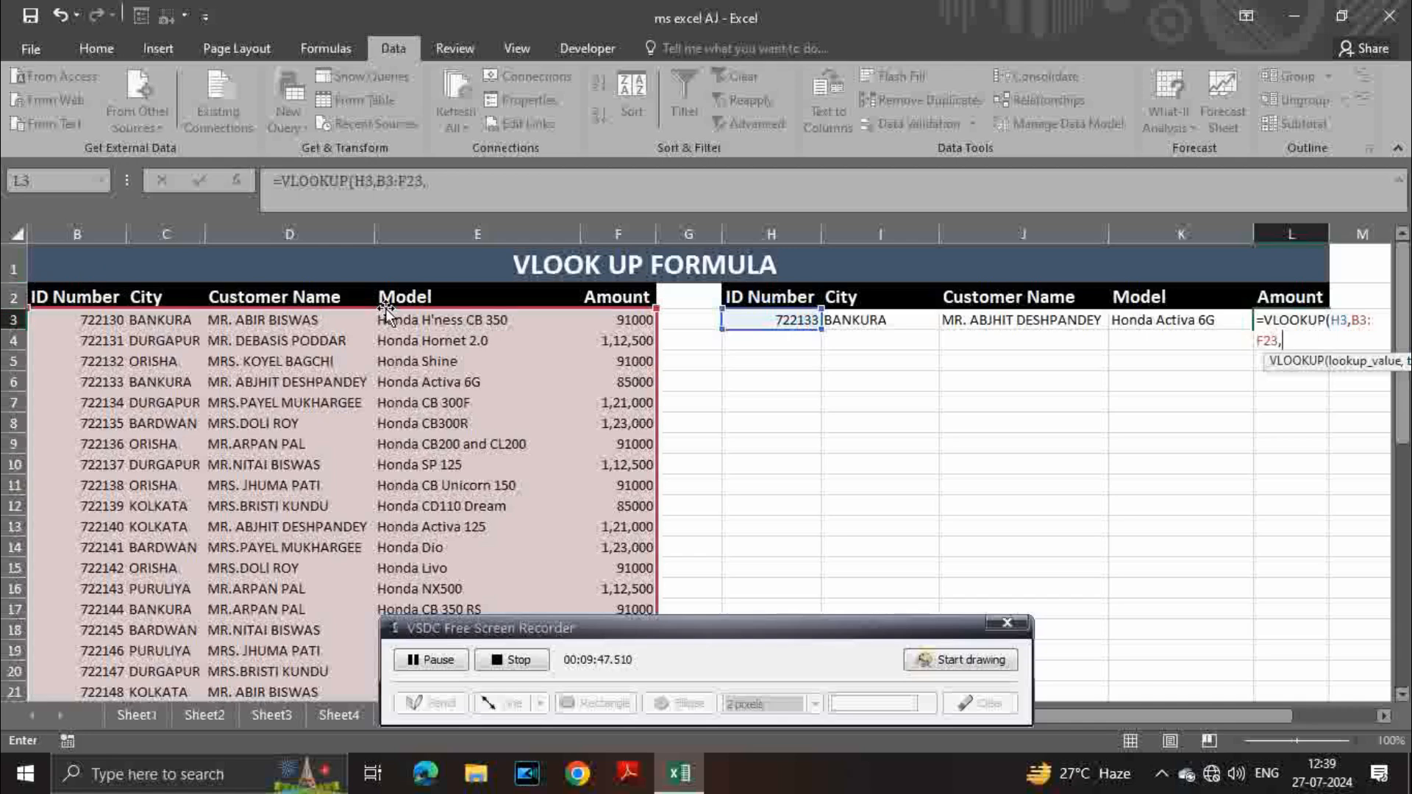
text(5)
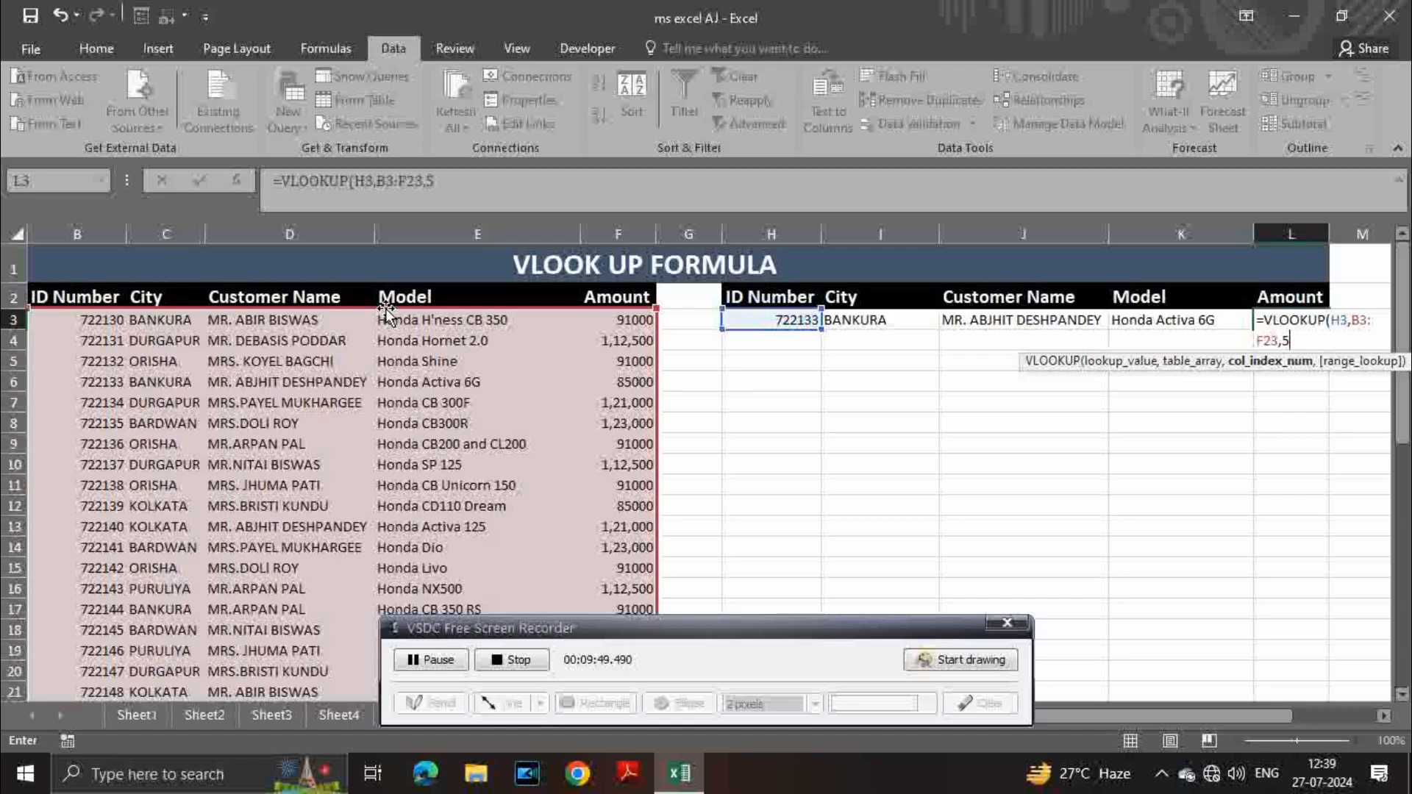
text(,0)
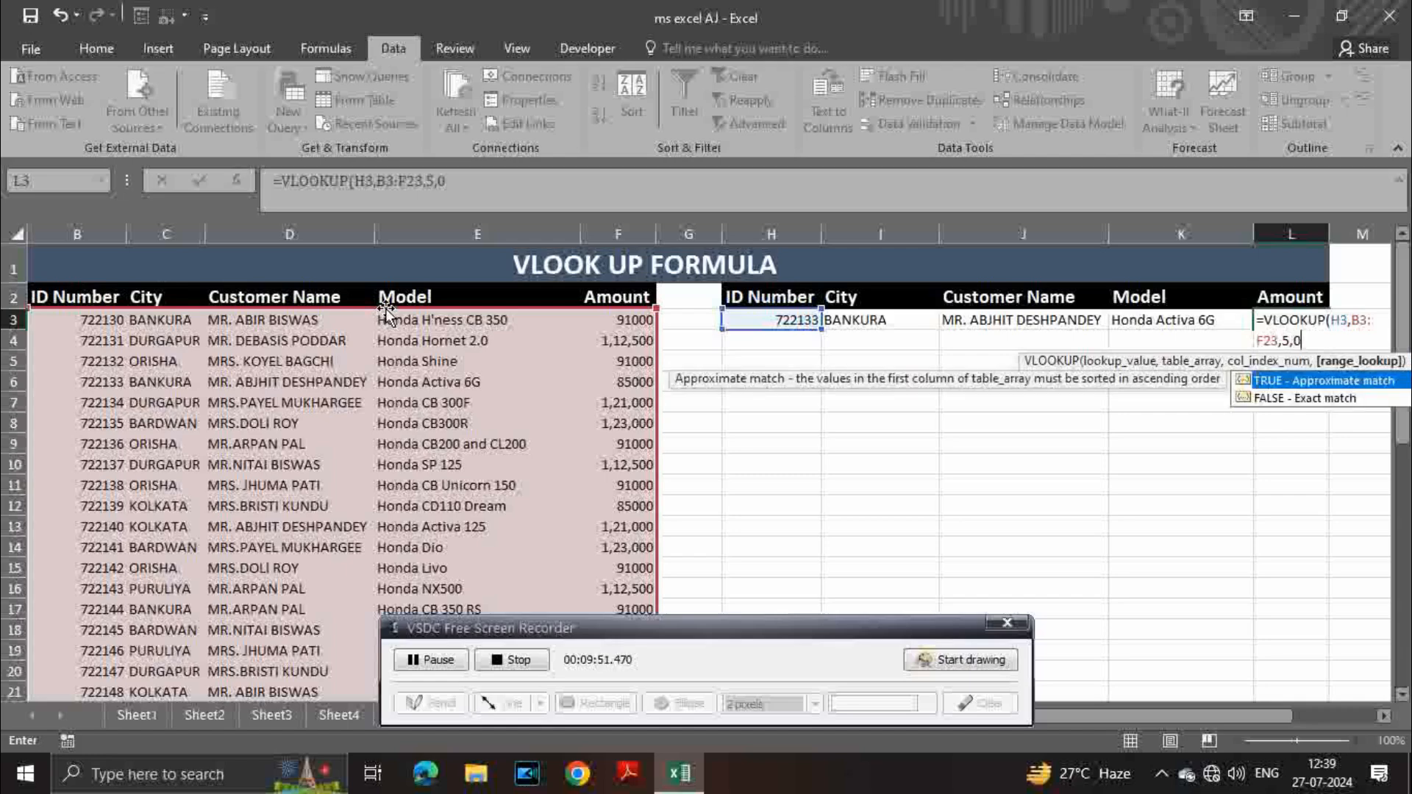
text(000000000000000000000000000000000000)
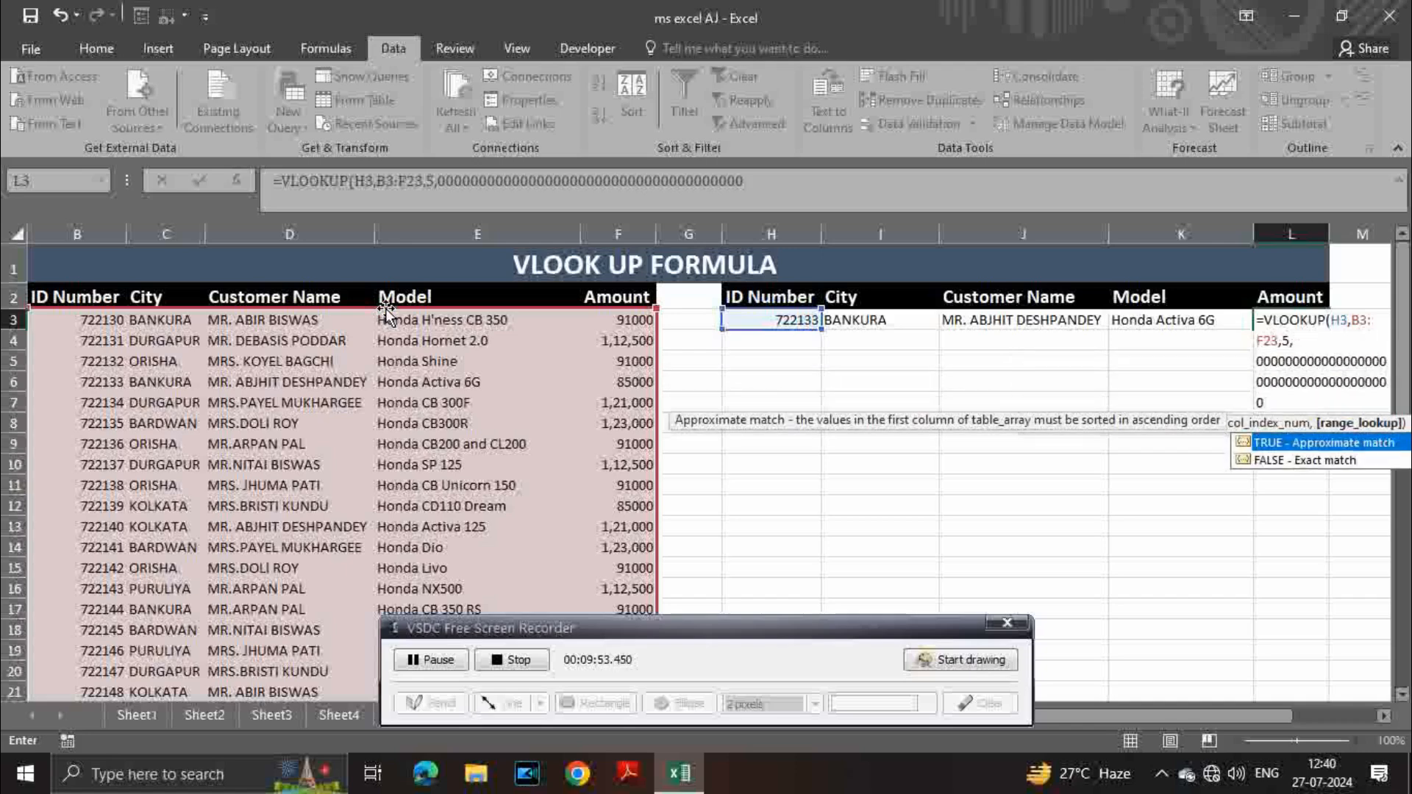
key(BackSpace)
key(BackSpace)
key(BackSpace)
key(BackSpace)
key(BackSpace)
key(BackSpace)
key(BackSpace)
key(BackSpace)
key(BackSpace)
key(BackSpace)
key(BackSpace)
key(BackSpace)
key(BackSpace)
key(BackSpace)
key(BackSpace)
key(BackSpace)
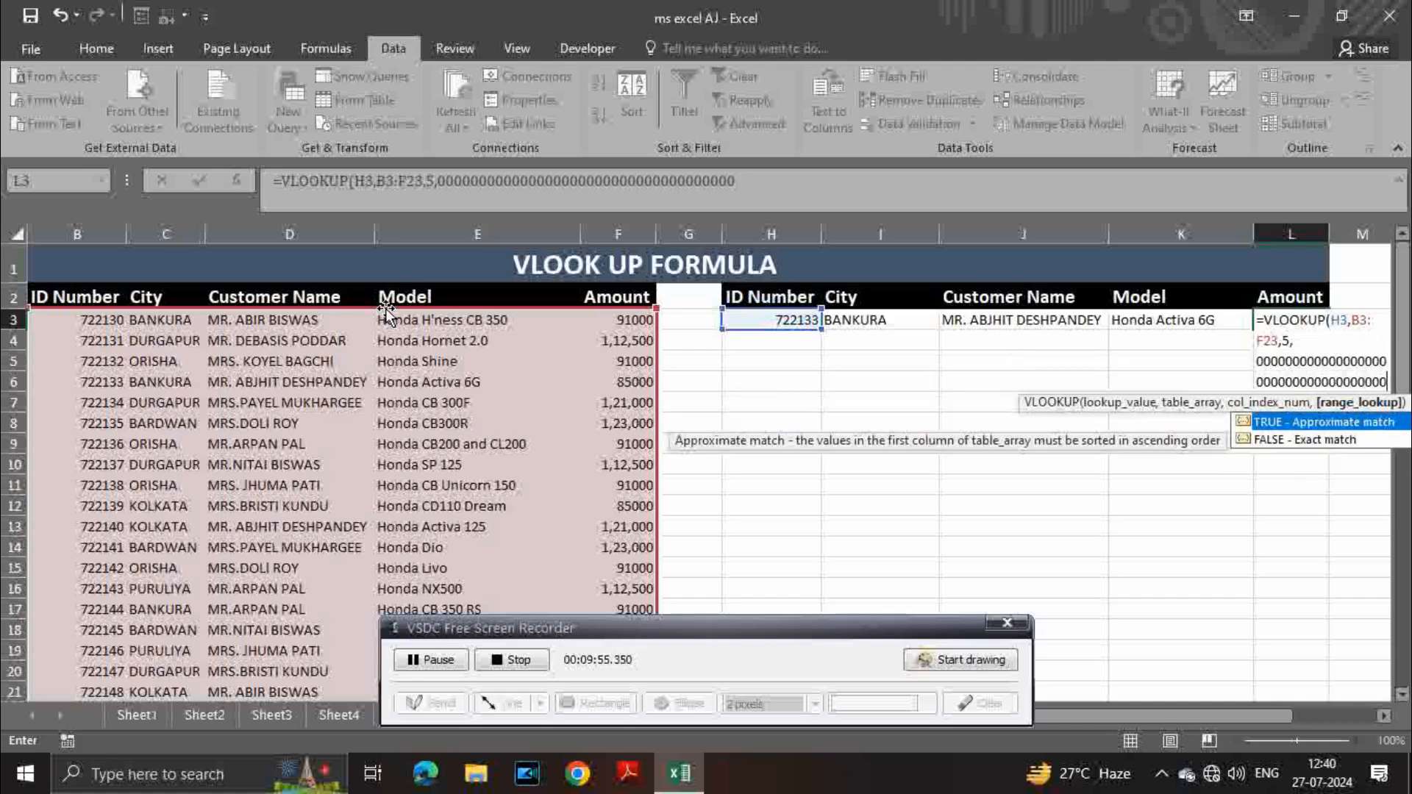
key(BackSpace)
key(BackSpace)
key(BackSpace)
key(BackSpace)
key(BackSpace)
key(BackSpace)
key(BackSpace)
key(BackSpace)
key(BackSpace)
key(BackSpace)
key(BackSpace)
key(BackSpace)
key(BackSpace)
key(BackSpace)
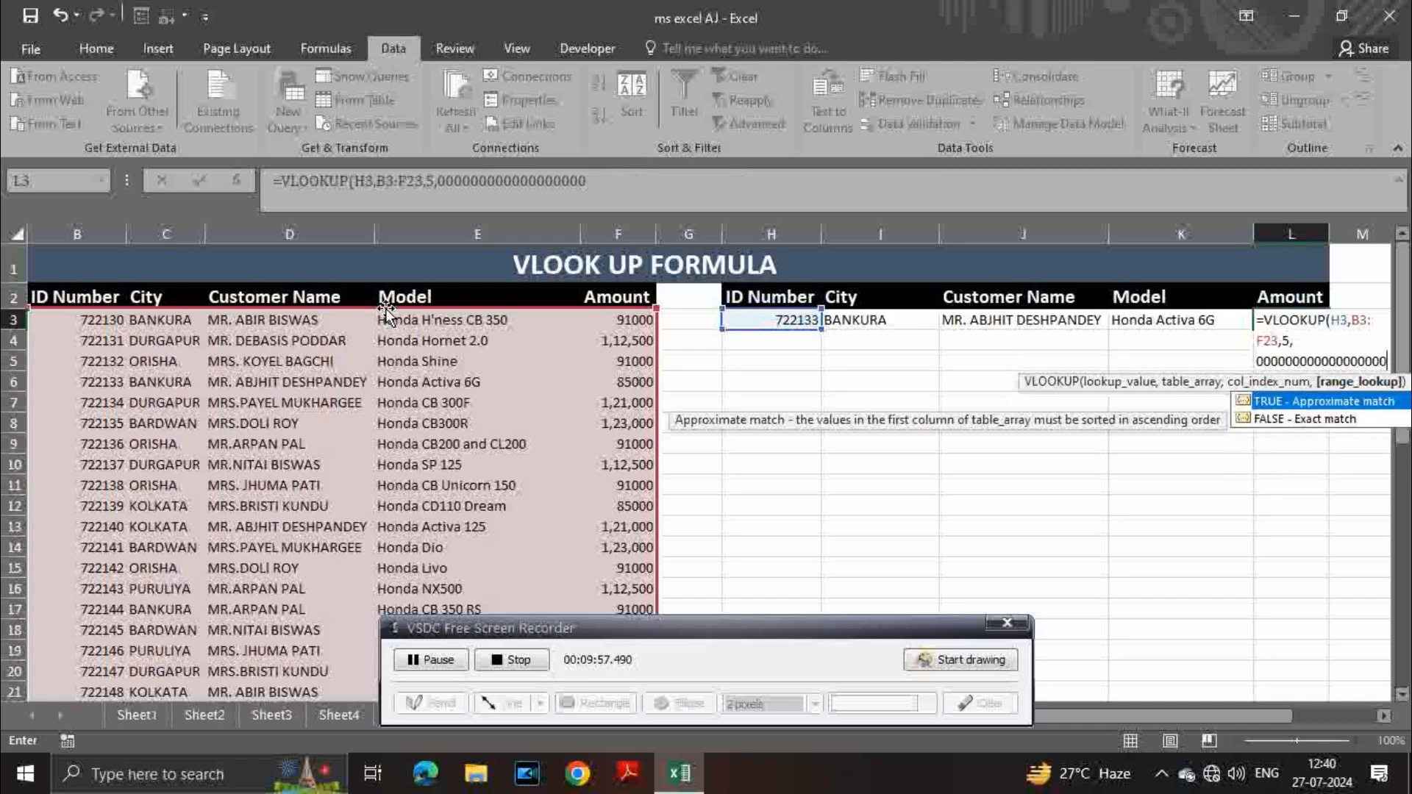
key(BackSpace)
key(BackSpace)
key(BackSpace)
key(BackSpace)
key(BackSpace)
key(BackSpace)
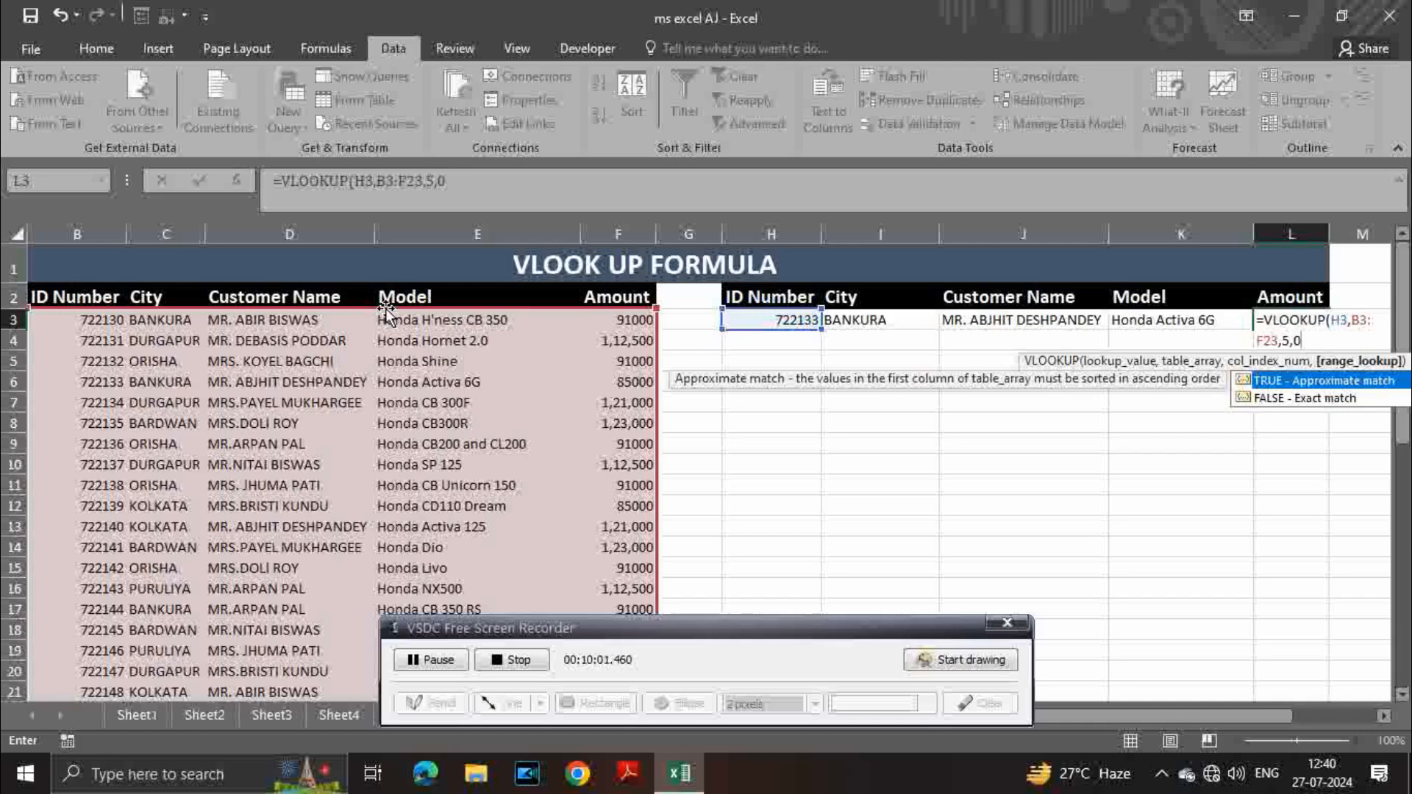
Step: Close the parenthesis of the Amount VLOOKUP and enter the formula in L3
text())
key(Tab)
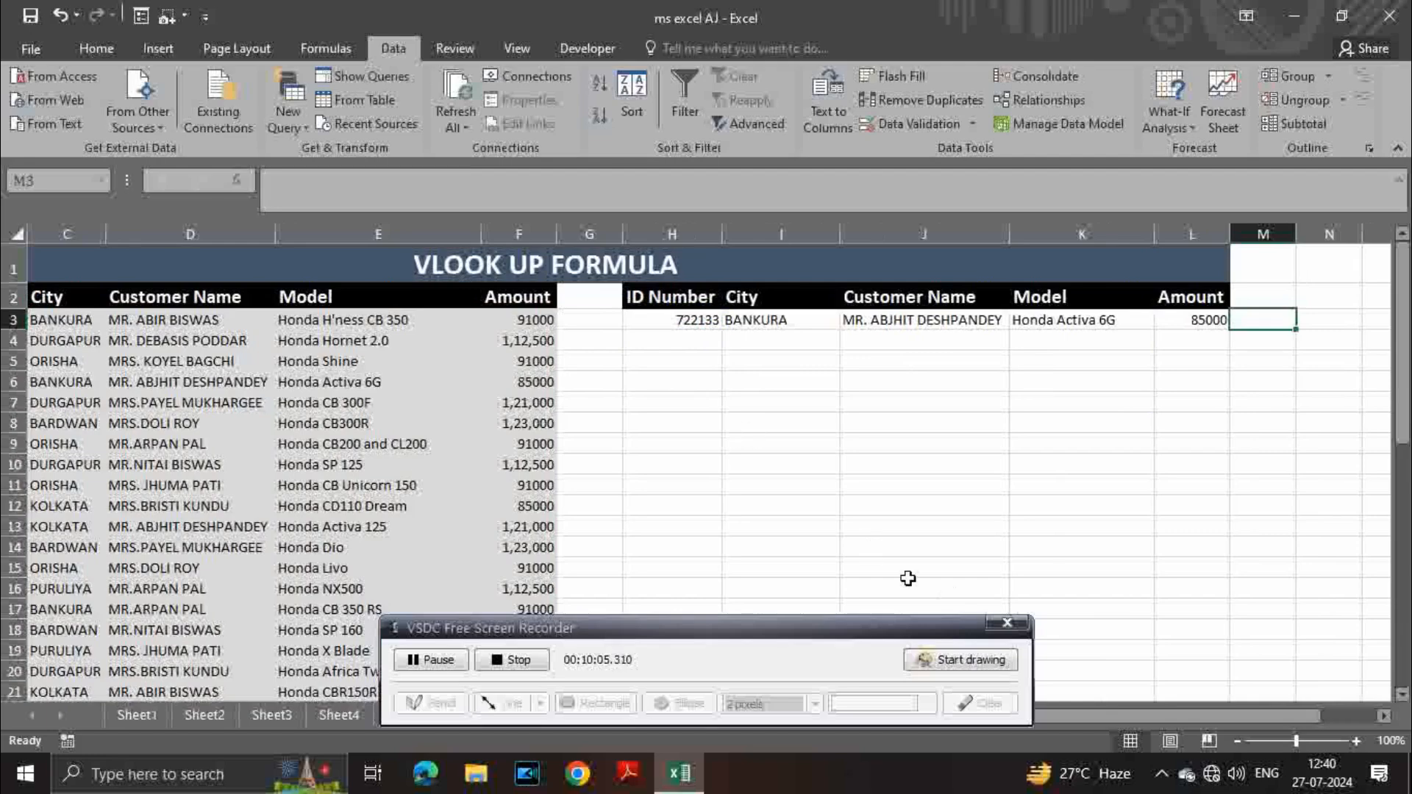
Step: Test the lookup from the H3 dropdown by choosing the ID number of the Honda CB 300F row, followed by that of the Honda CB Unicorn 150 row
drag(1052, 714, 925, 728)
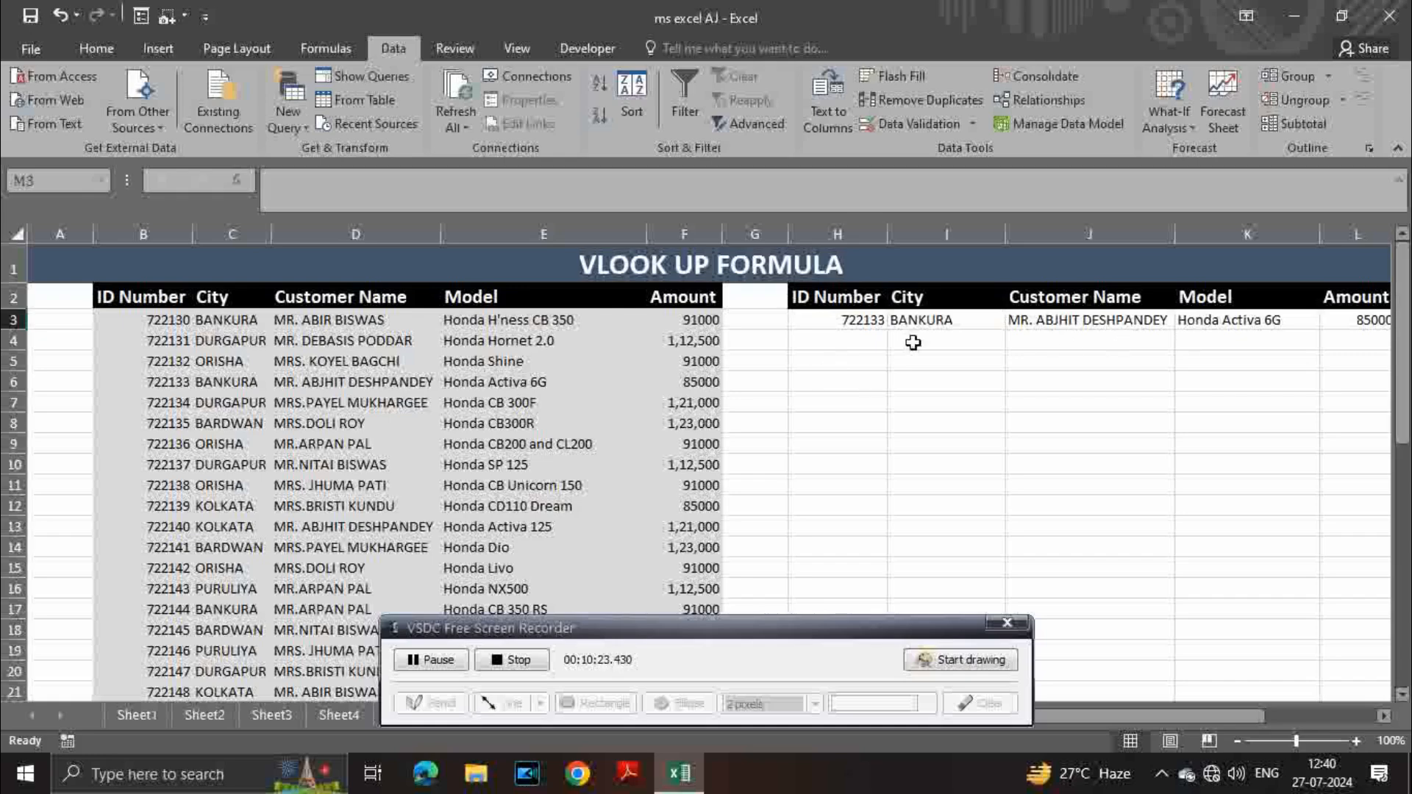
click(866, 326)
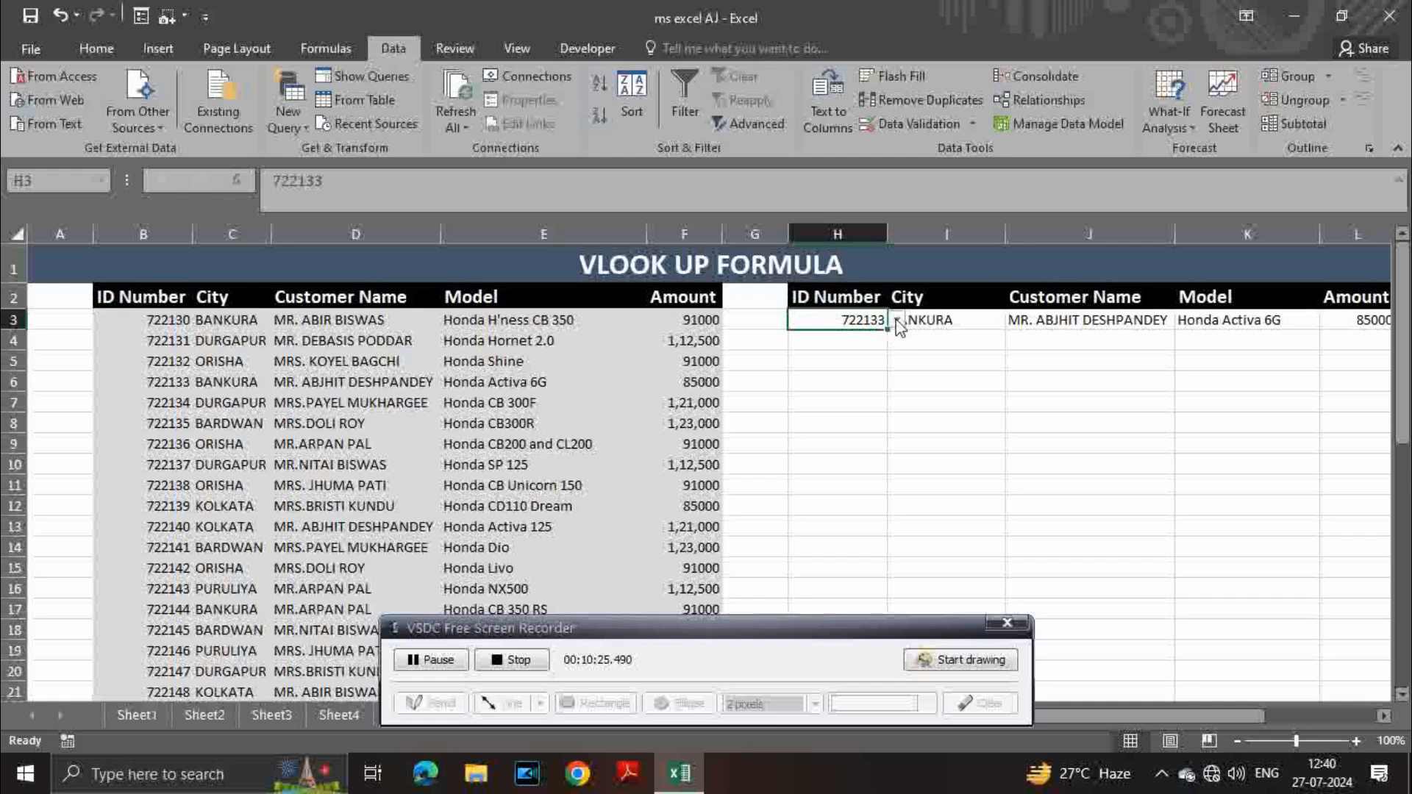
click(897, 320)
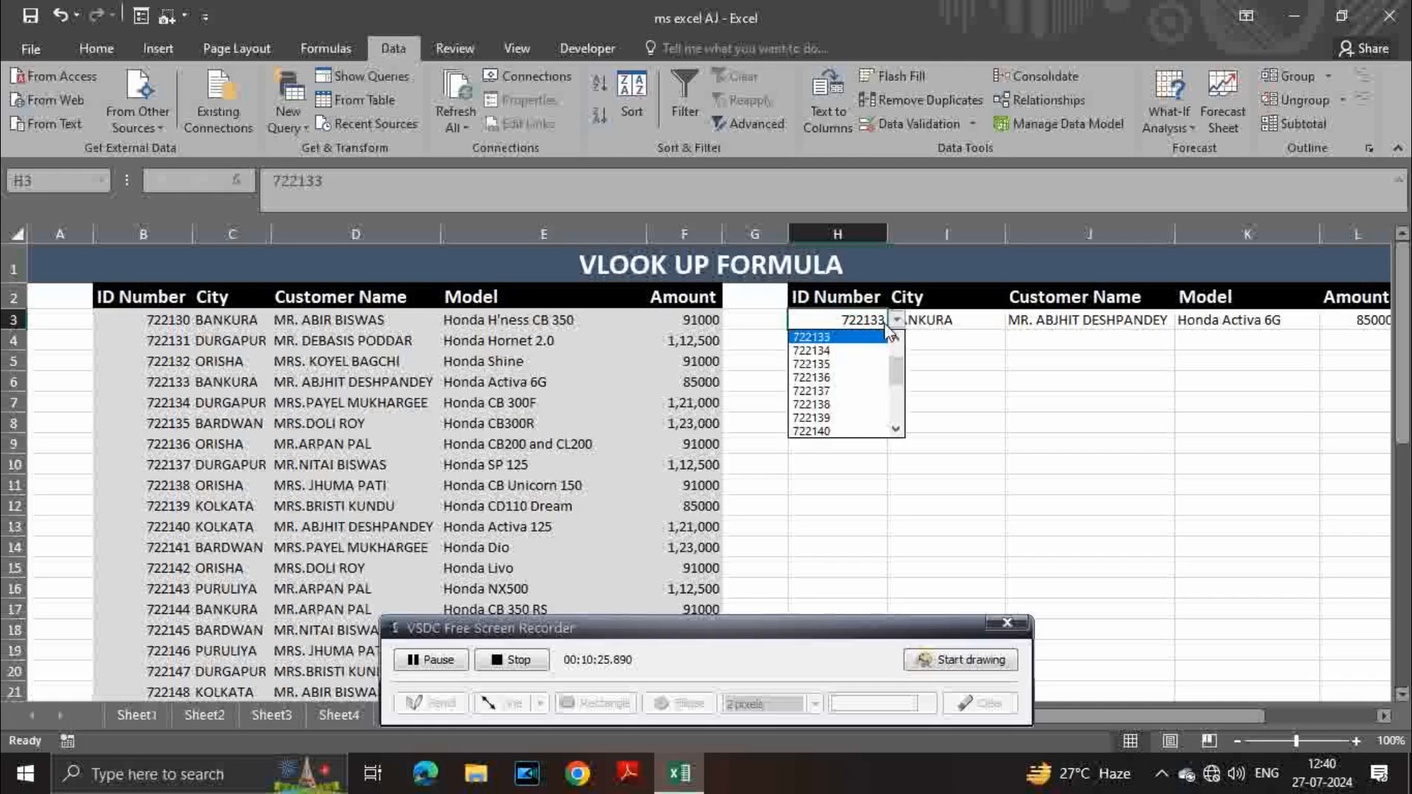
click(813, 351)
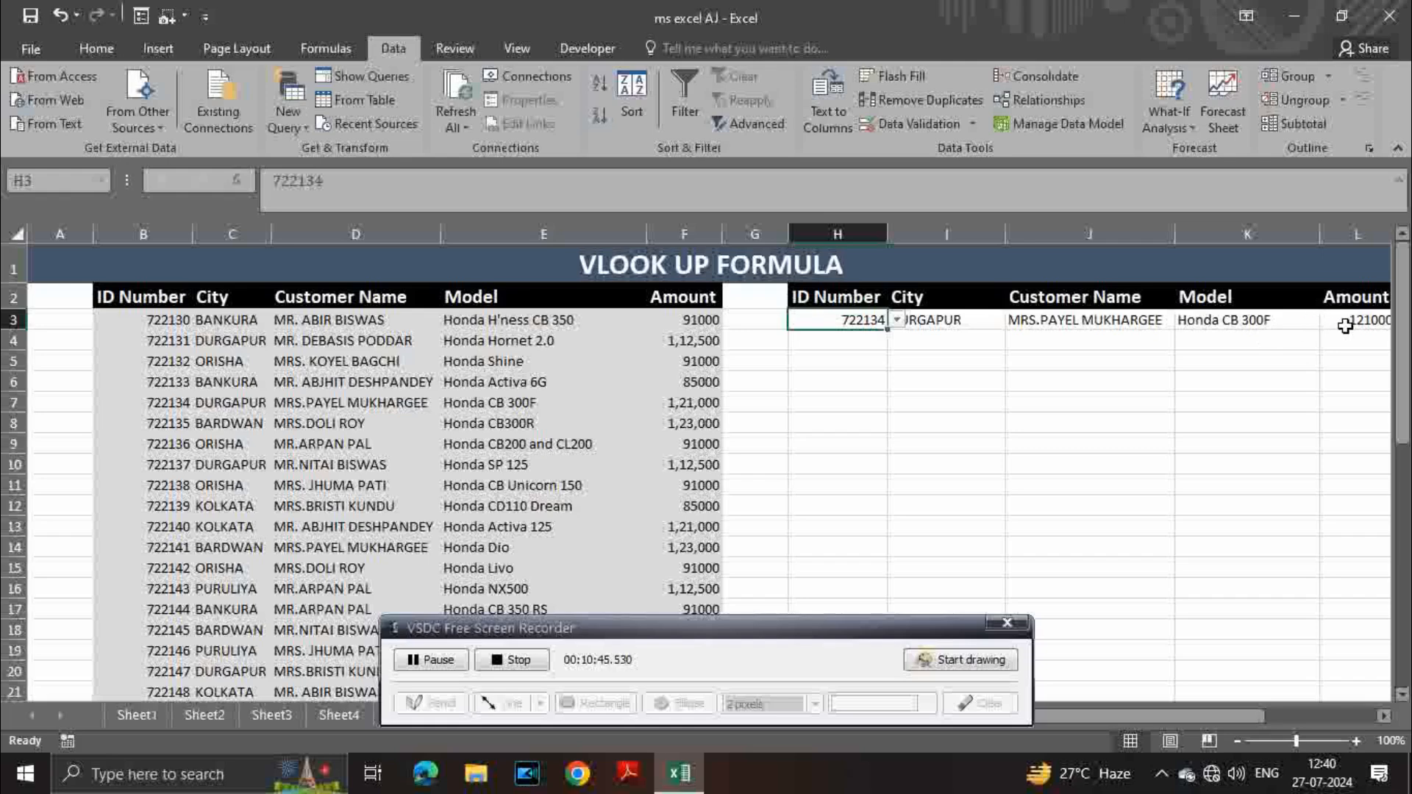
click(897, 320)
click(807, 396)
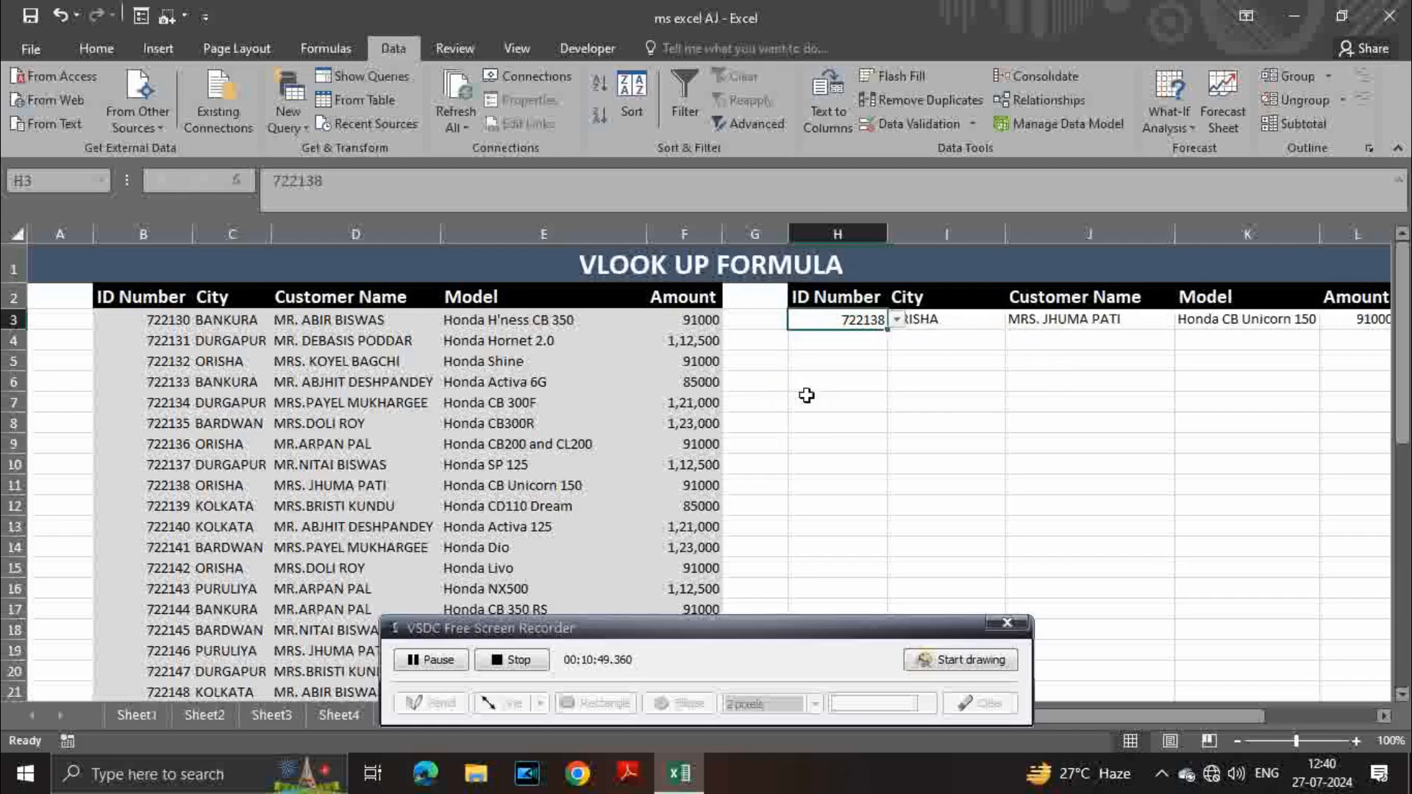